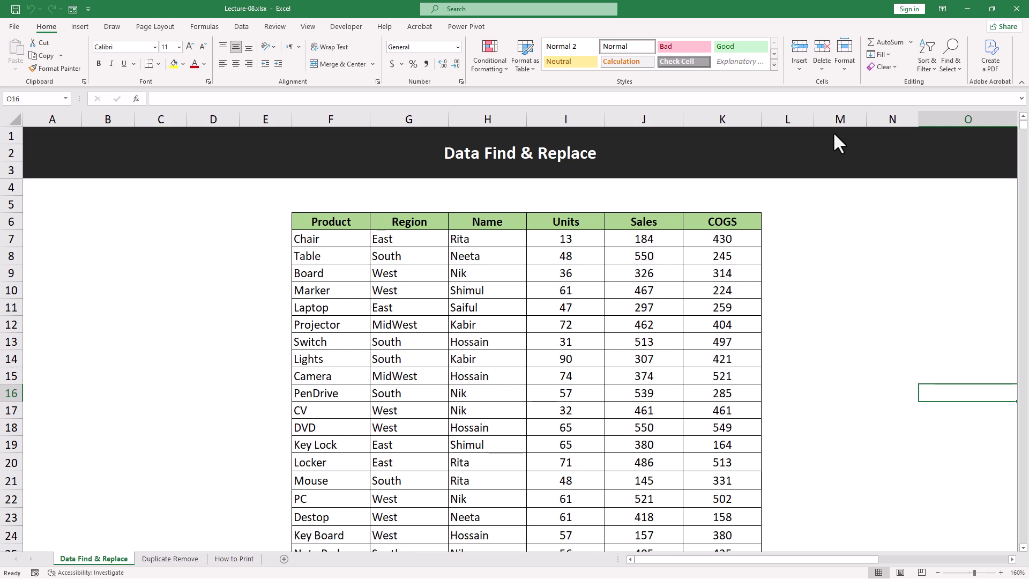
Look over the whole product data table, from its header row down through the last records.
click(461, 340)
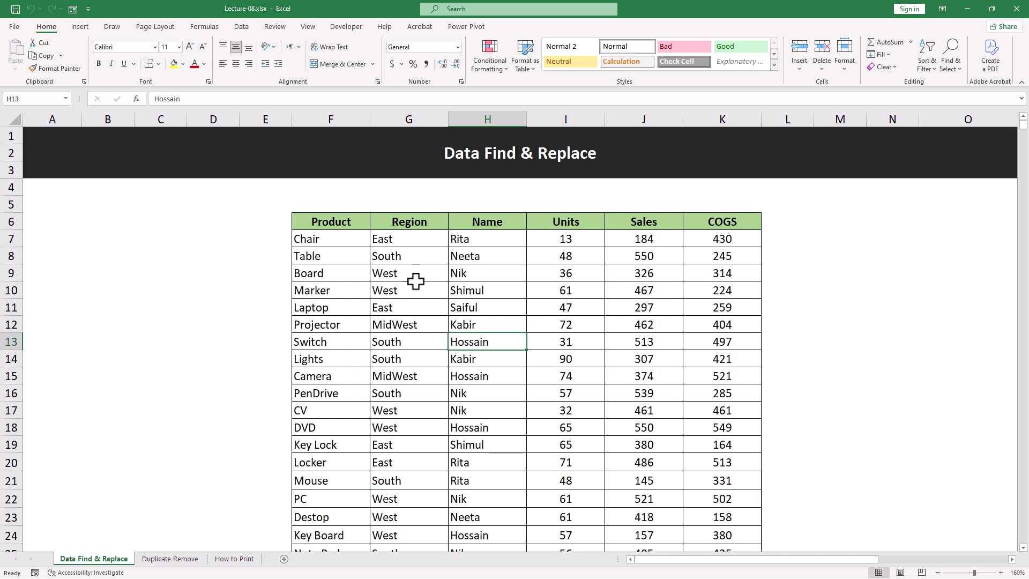
drag(334, 221, 745, 448)
click(699, 326)
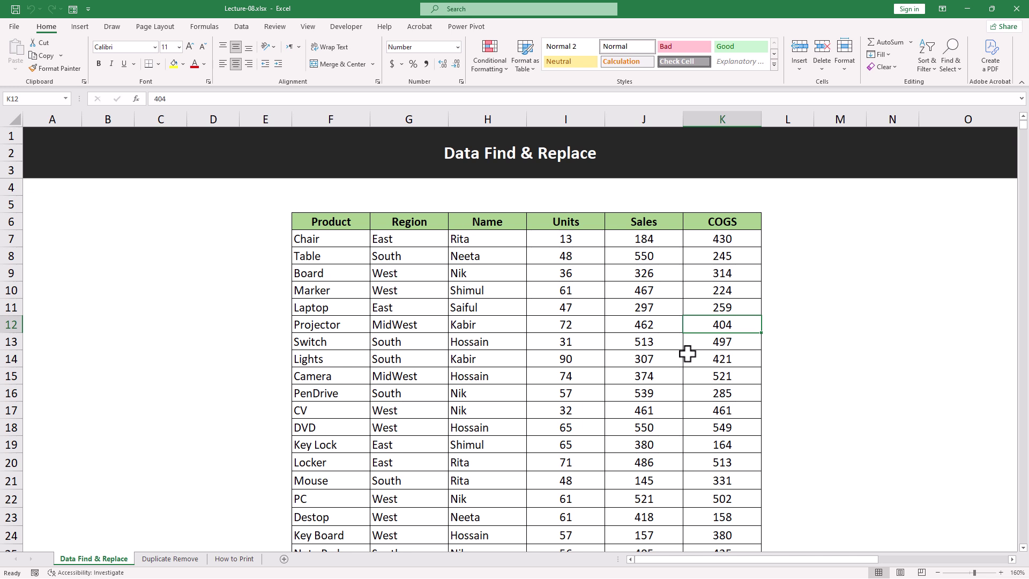
click(663, 360)
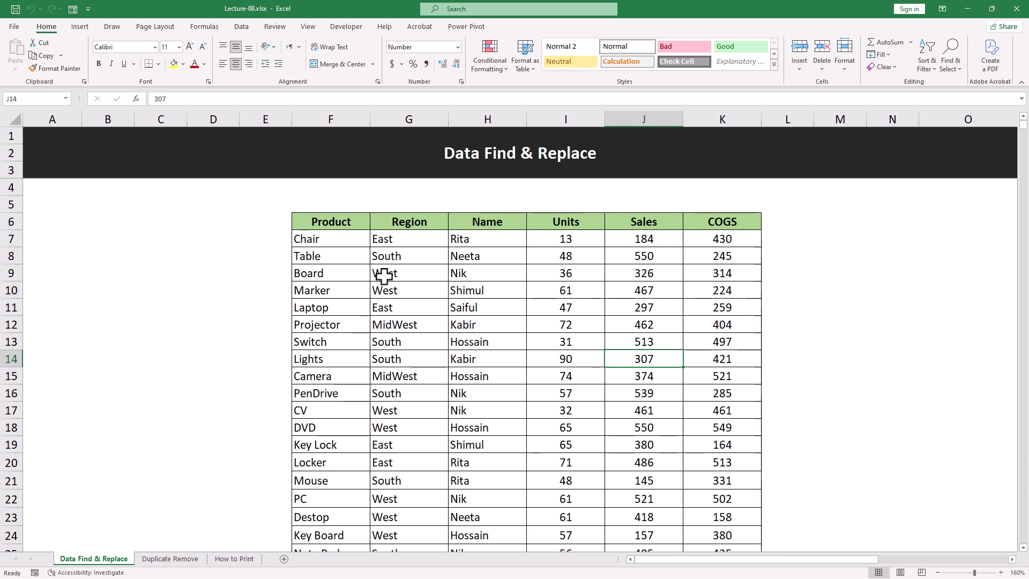
scroll(429, 420, down, 14)
scroll(435, 425, down, 20)
scroll(449, 433, down, 7)
scroll(448, 432, up, 20)
scroll(443, 431, up, 20)
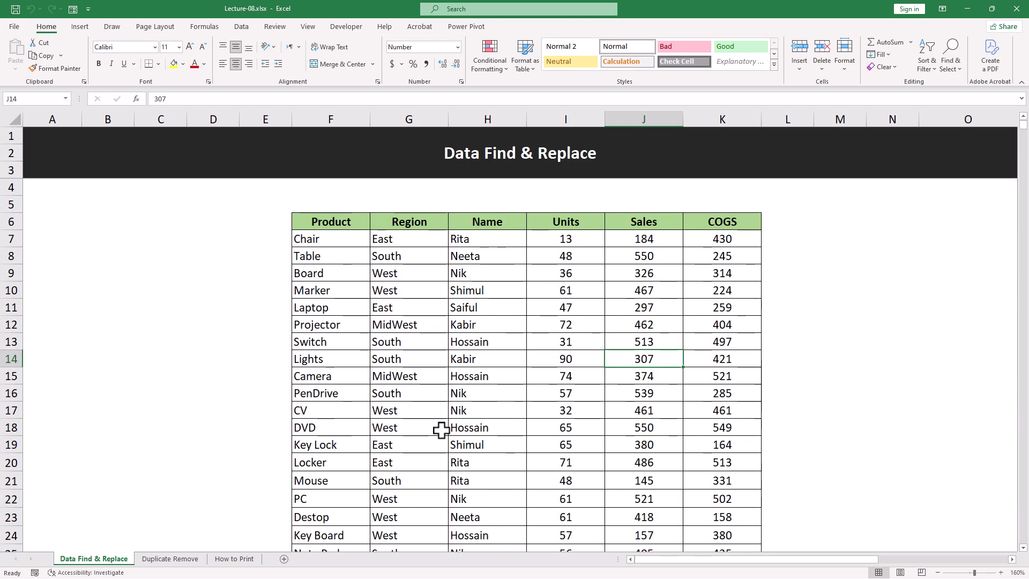
Examine the Product column for repeated entries such as Chair and PC further down the list.
drag(329, 239, 344, 464)
click(328, 496)
click(327, 241)
scroll(329, 432, down, 4)
scroll(329, 520, down, 2)
click(329, 444)
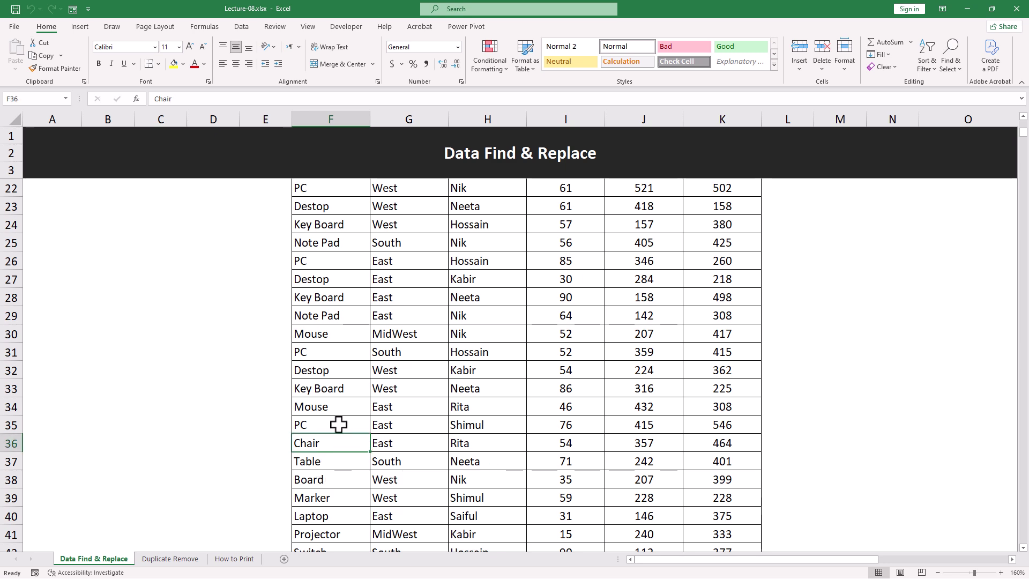
click(323, 351)
click(321, 262)
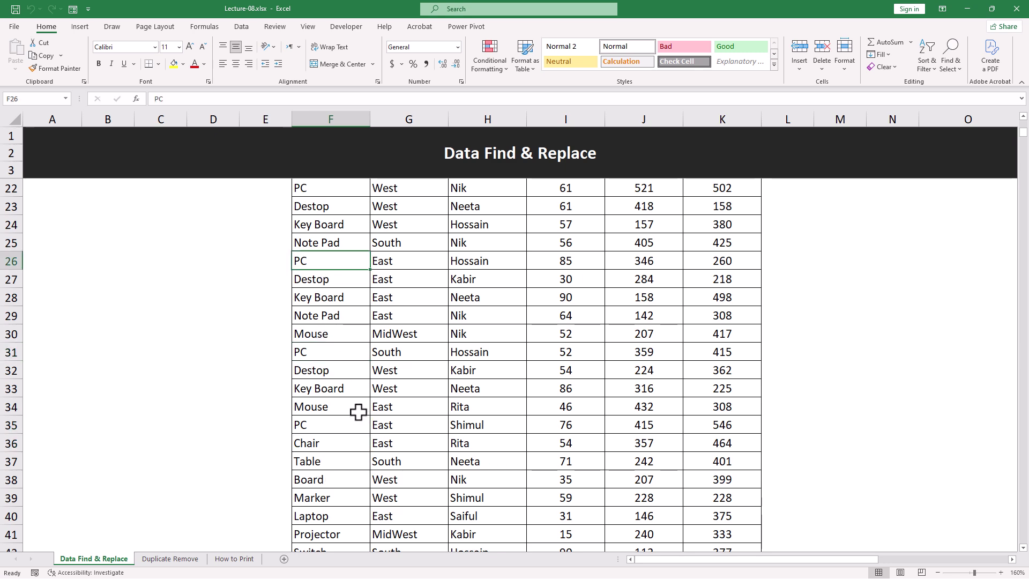
scroll(352, 397, up, 6)
click(323, 239)
drag(323, 240, 321, 480)
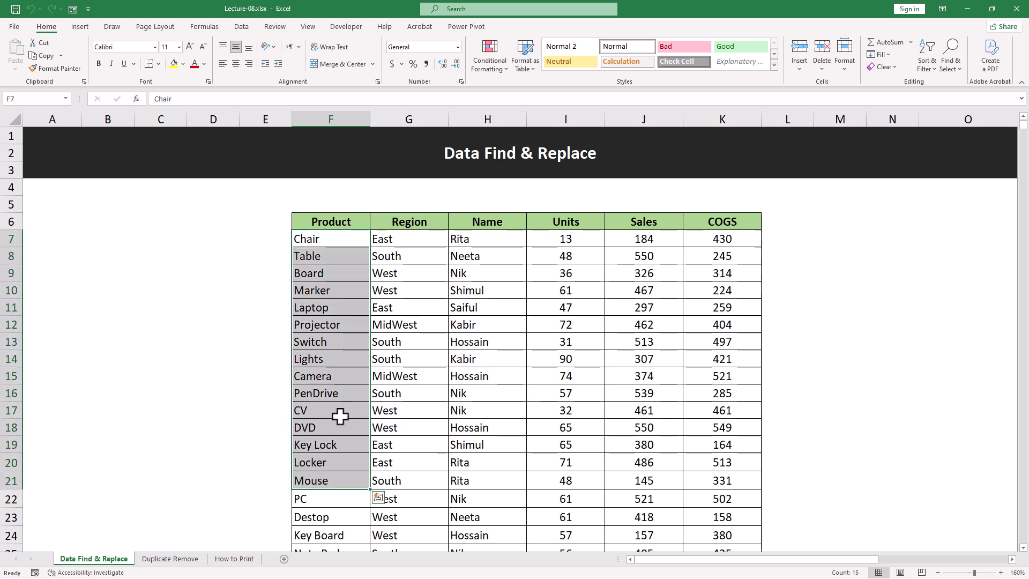
click(344, 275)
click(332, 236)
scroll(326, 397, down, 5)
scroll(326, 401, down, 7)
scroll(325, 401, up, 12)
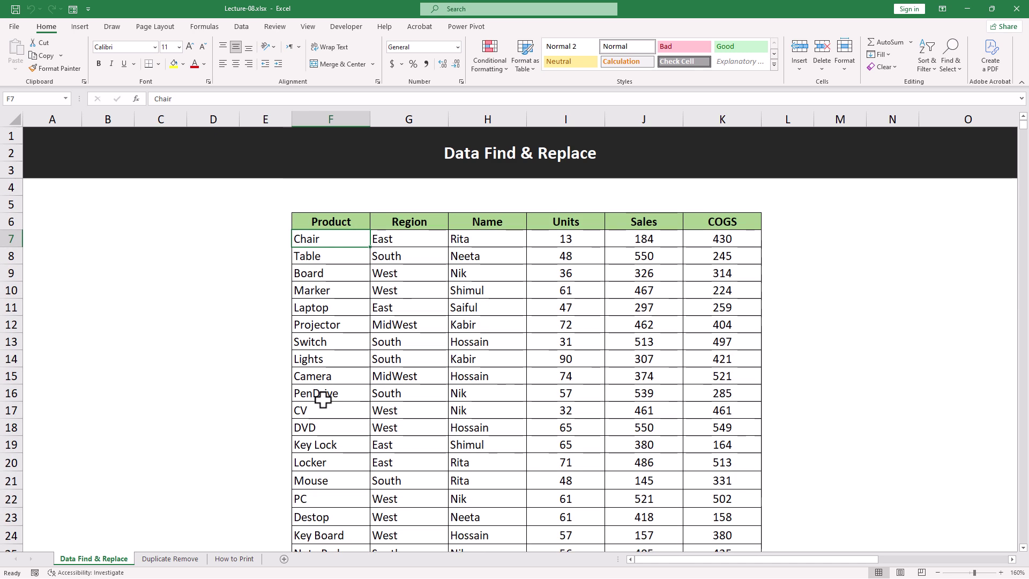
Examine the Chair, Table and Laptop records across all columns, from Product to COGS.
click(483, 360)
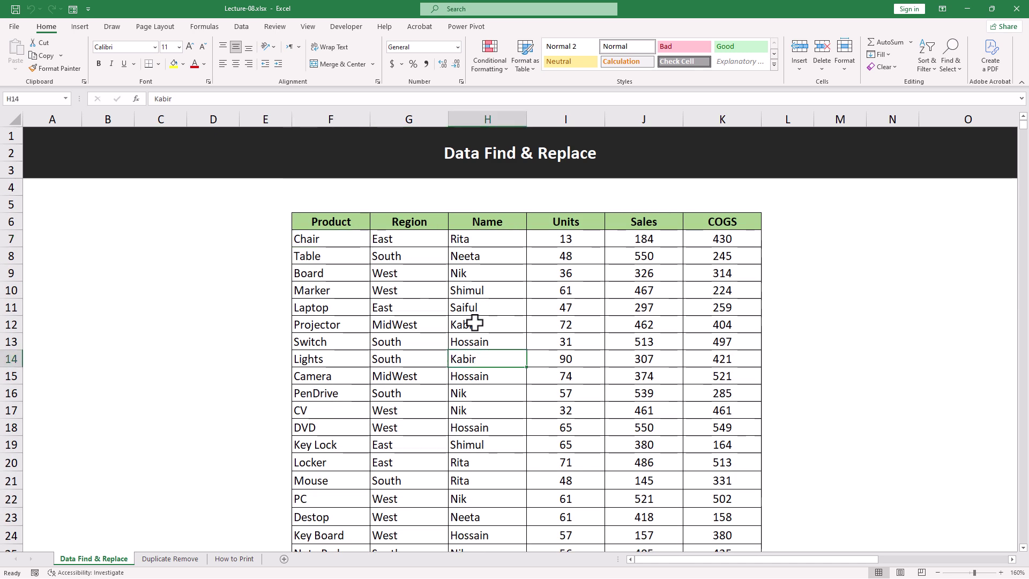
drag(324, 236, 714, 232)
click(626, 380)
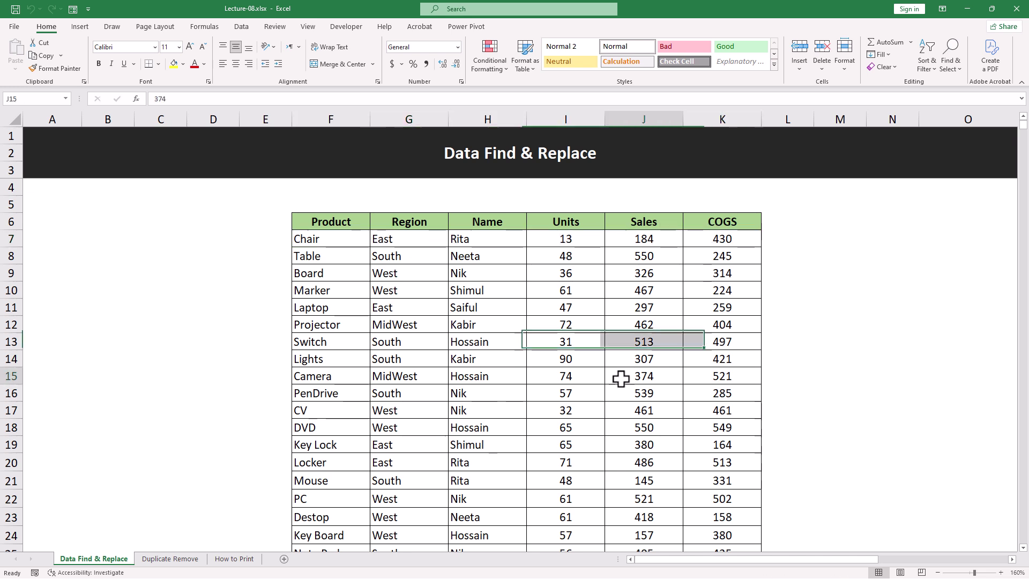
drag(336, 239, 711, 237)
drag(352, 260, 700, 255)
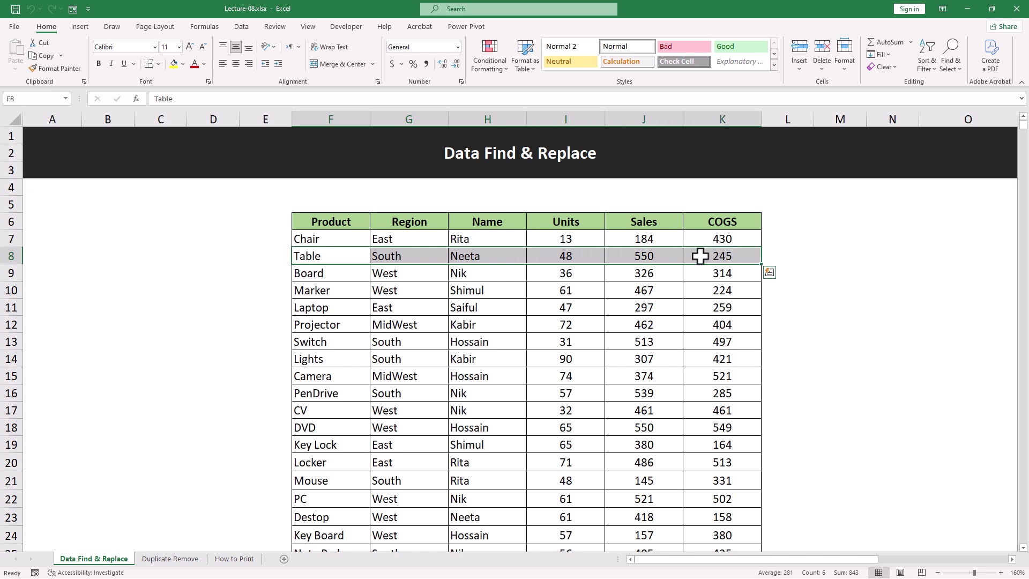
click(332, 255)
click(420, 258)
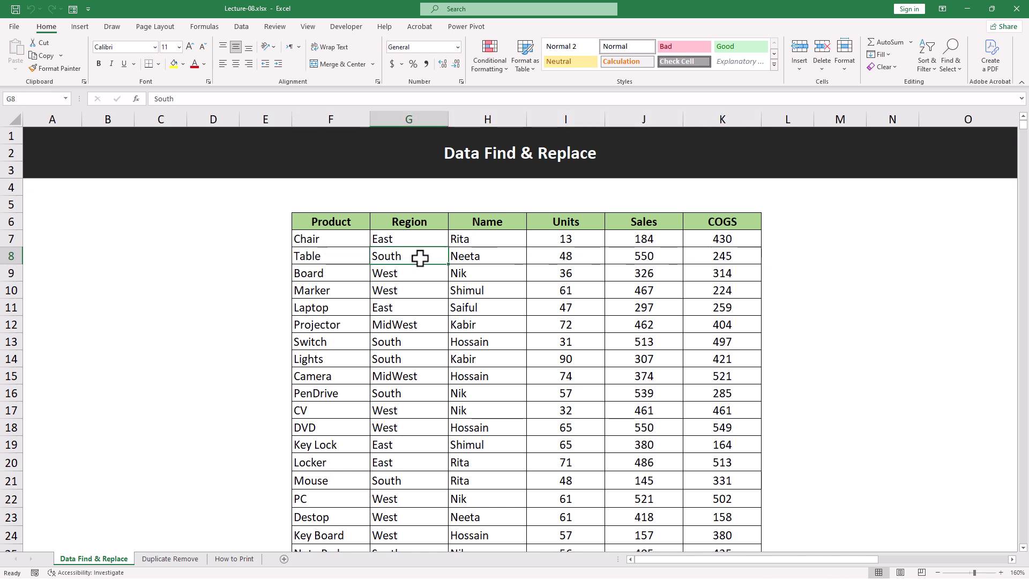
click(493, 257)
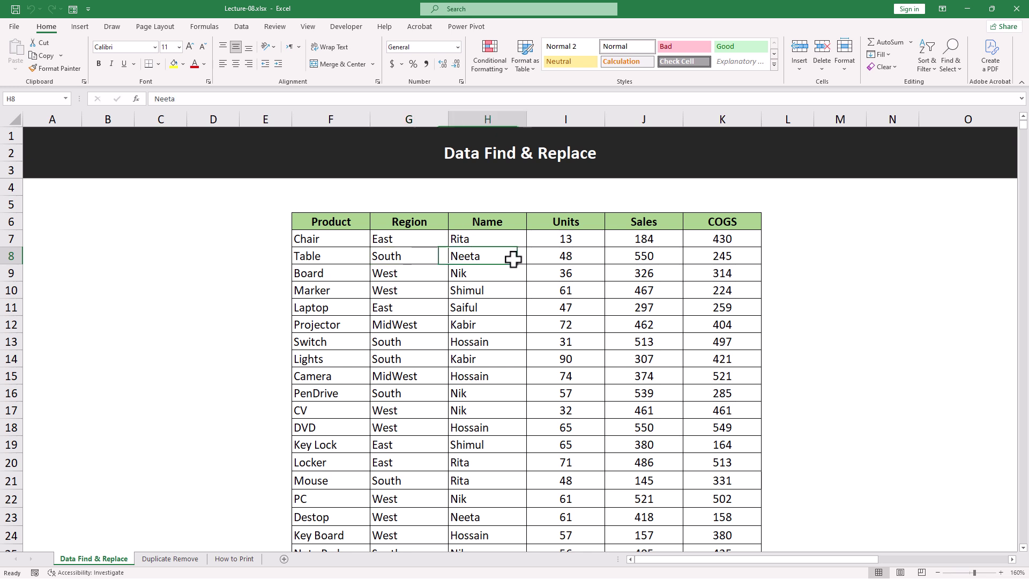
click(574, 256)
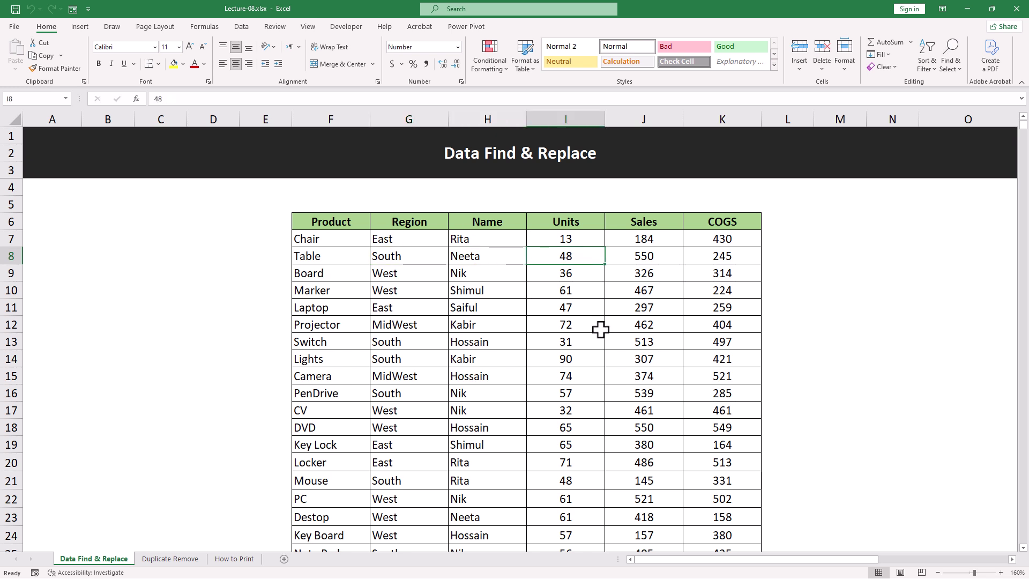
click(658, 255)
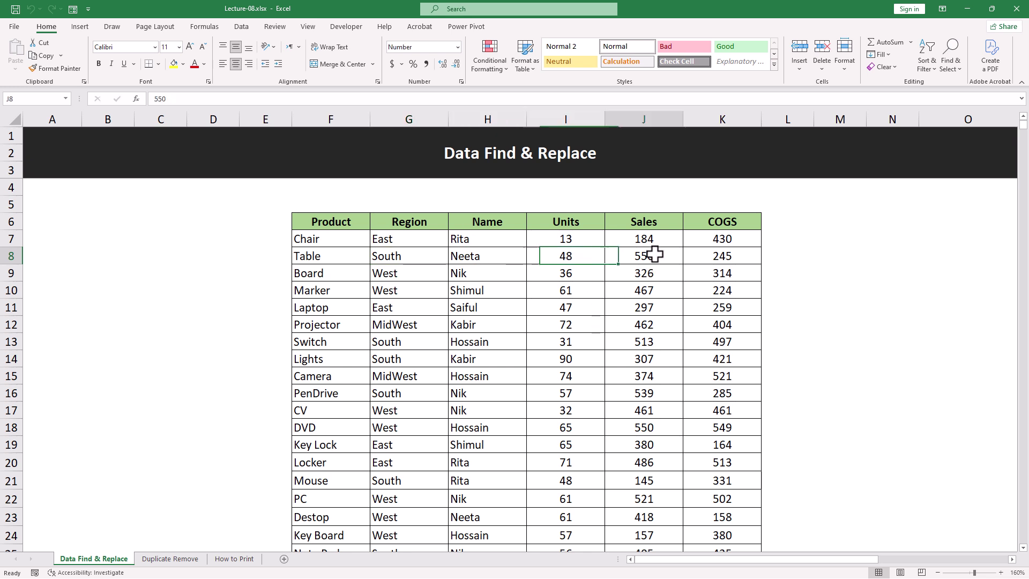
click(729, 257)
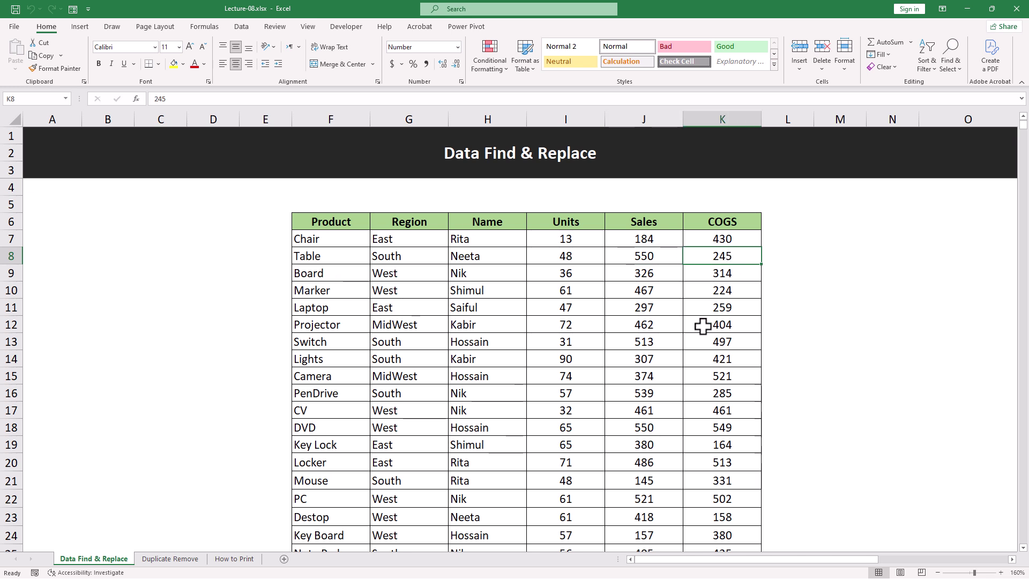
drag(317, 307, 722, 315)
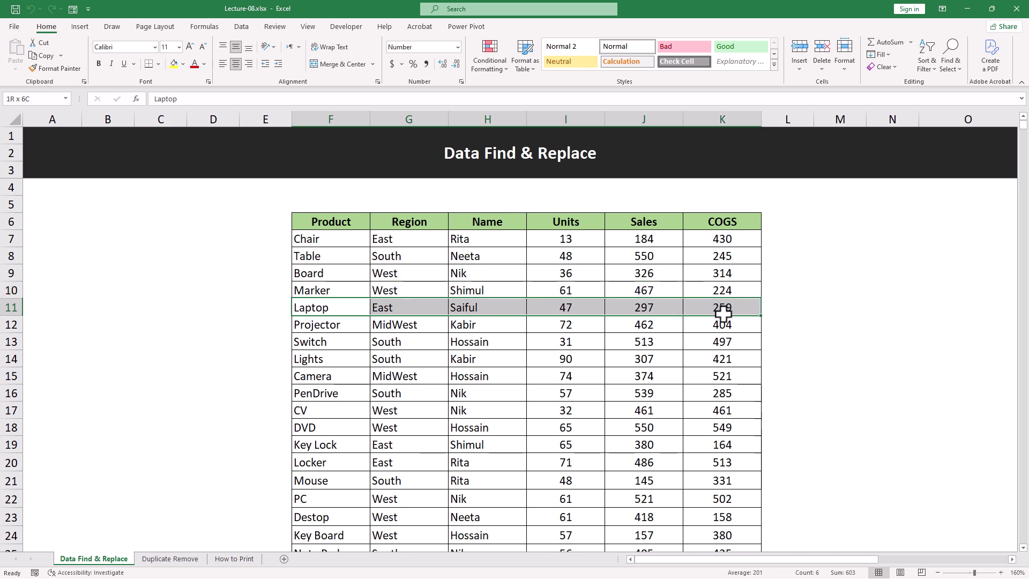
Compare the Chair record in row 7 with the Chair record in row 36.
drag(331, 221, 687, 219)
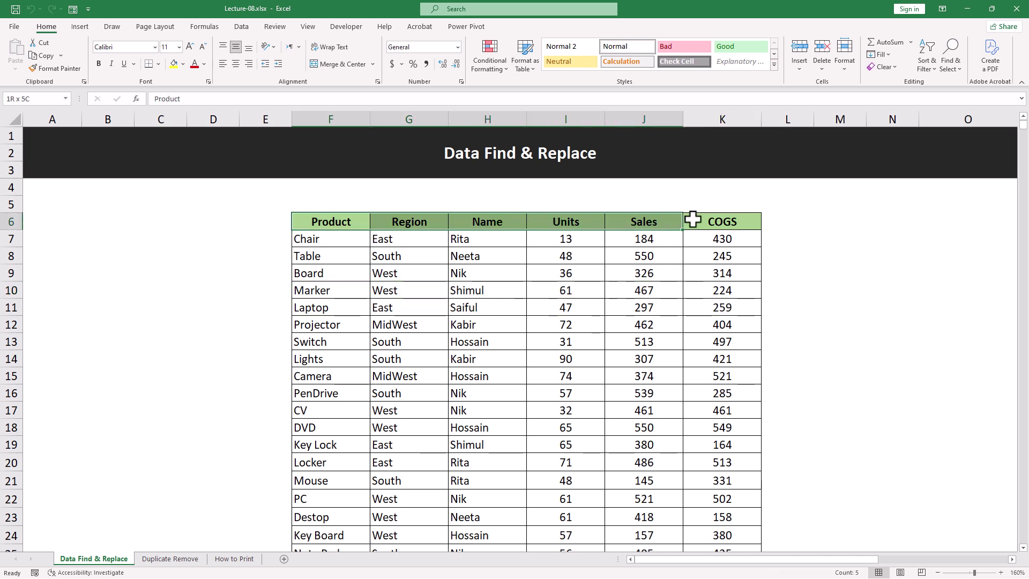
drag(335, 241, 677, 235)
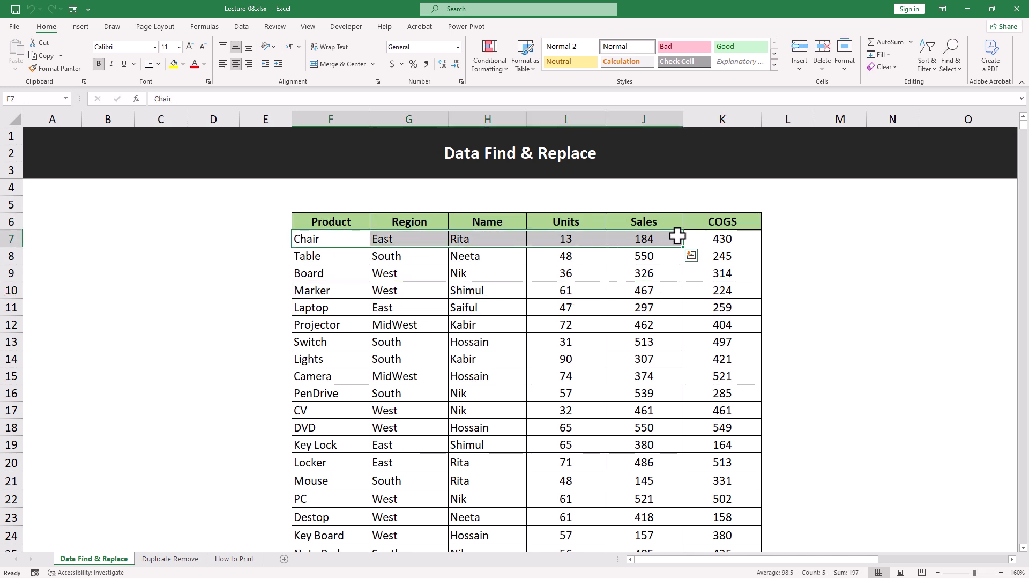
click(350, 480)
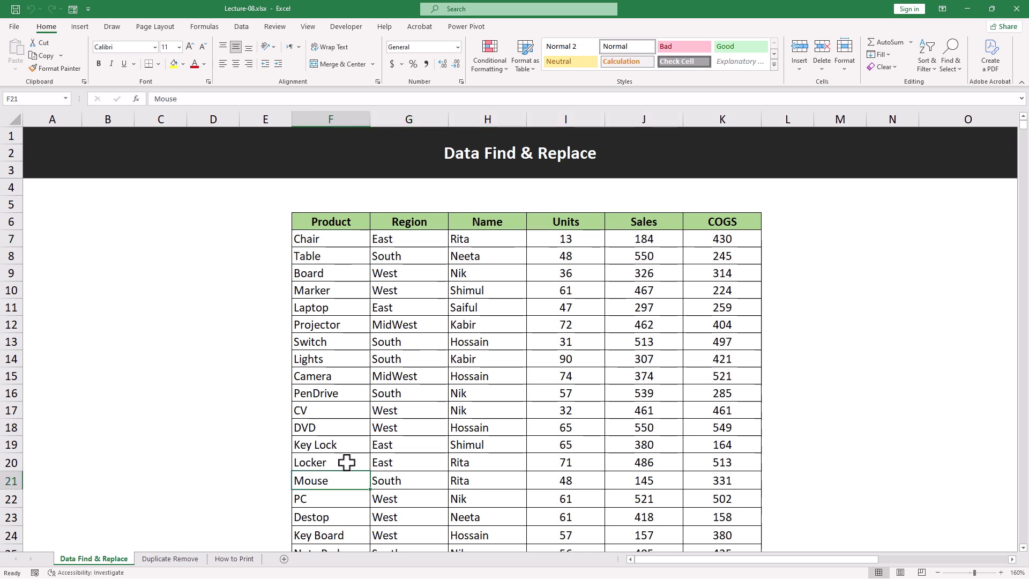
click(328, 236)
scroll(331, 419, down, 1)
scroll(331, 525, down, 4)
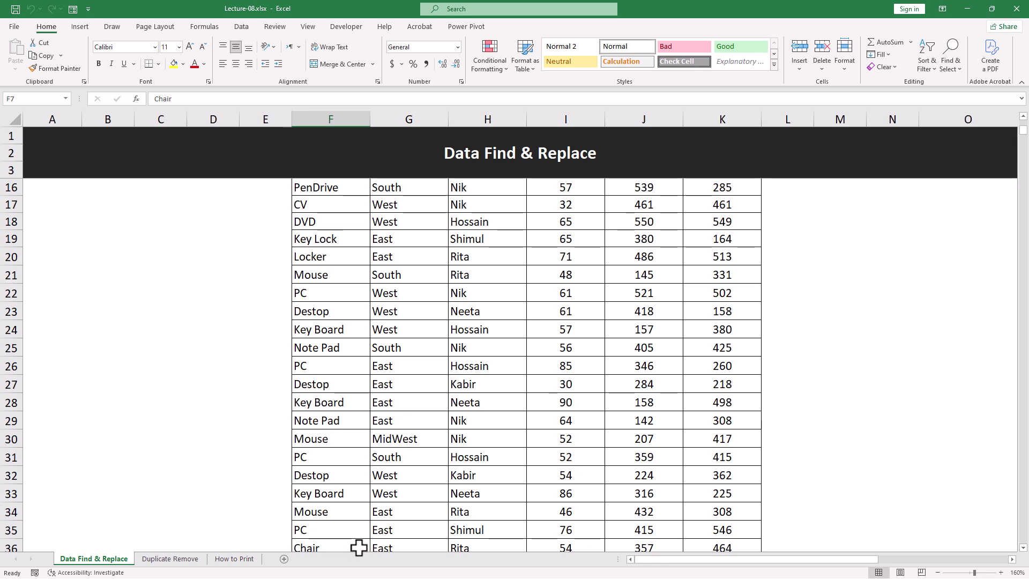
drag(360, 546, 721, 547)
scroll(640, 419, up, 4)
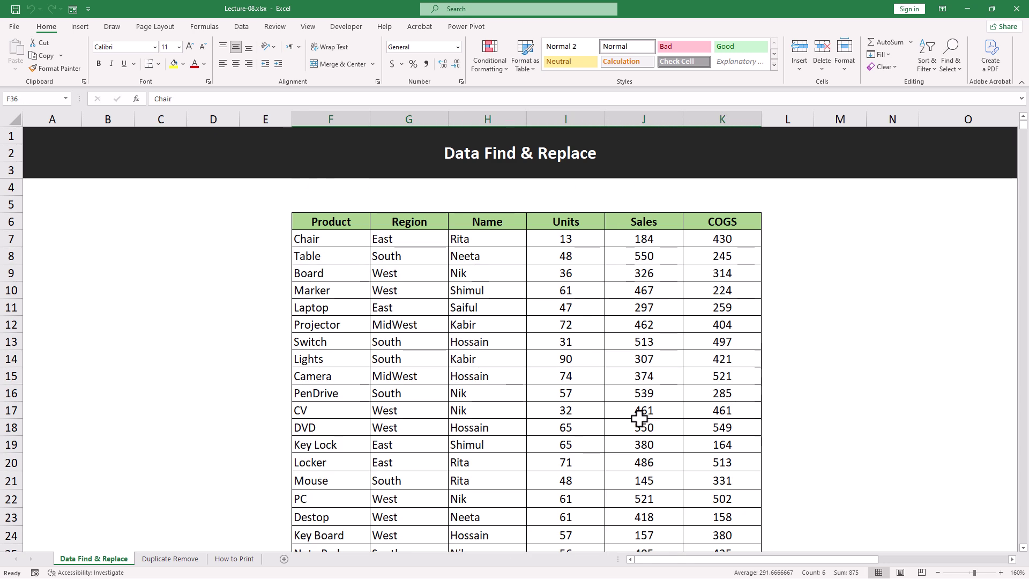
Open Find and Replace, inspect its search and replacement fields beside the table, and close it.
click(530, 328)
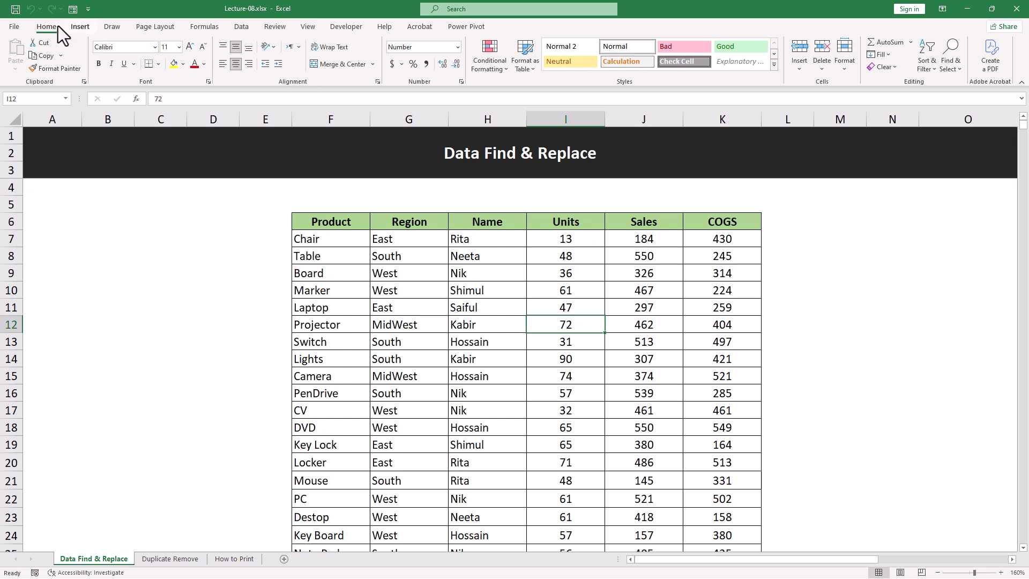
click(951, 64)
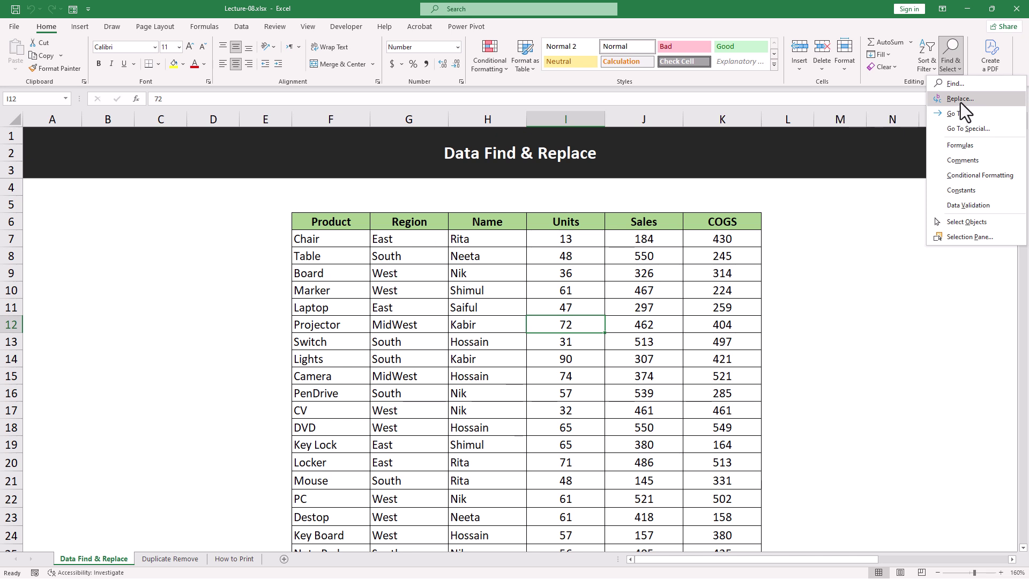
click(960, 86)
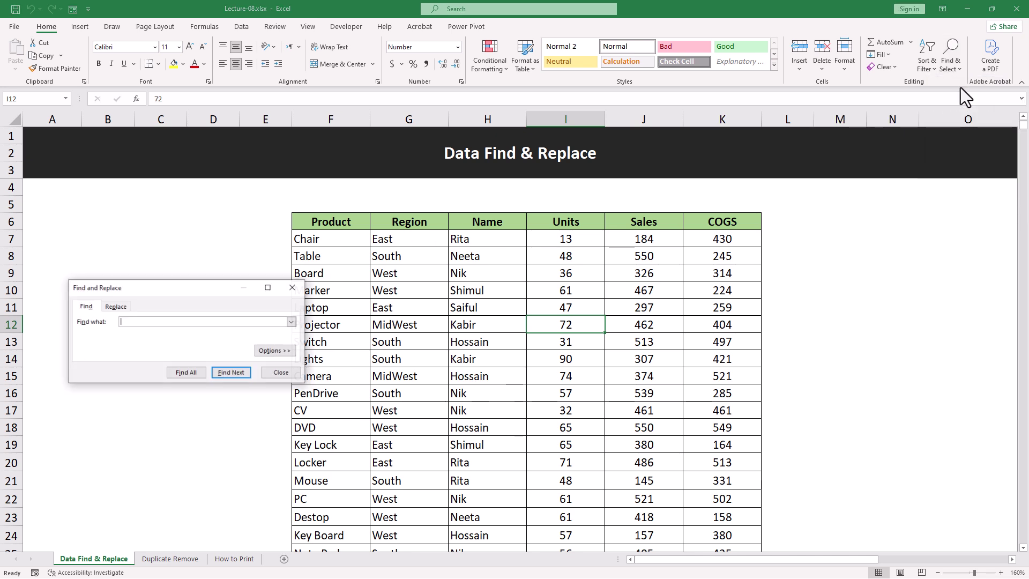
drag(216, 289, 820, 285)
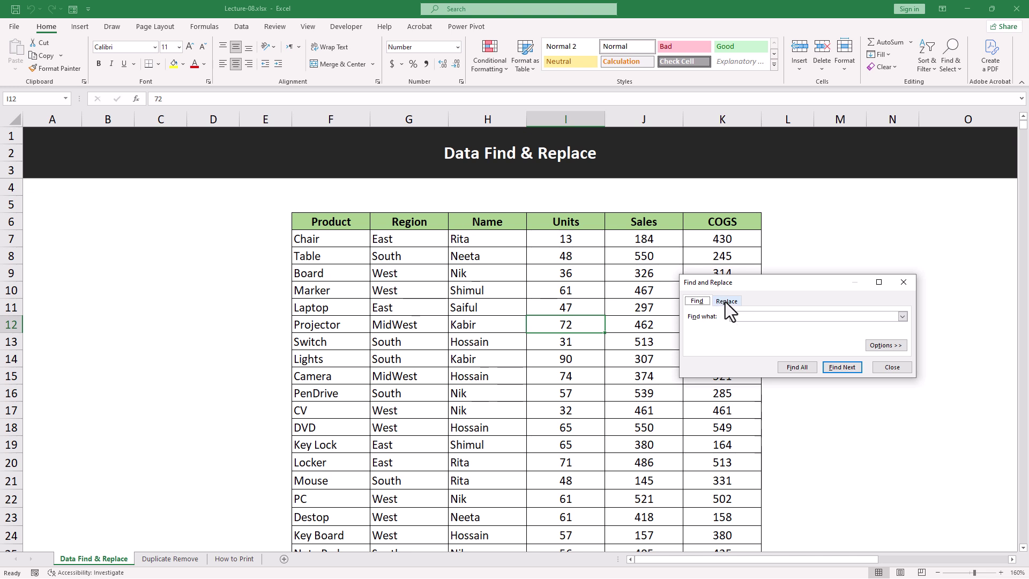
click(727, 302)
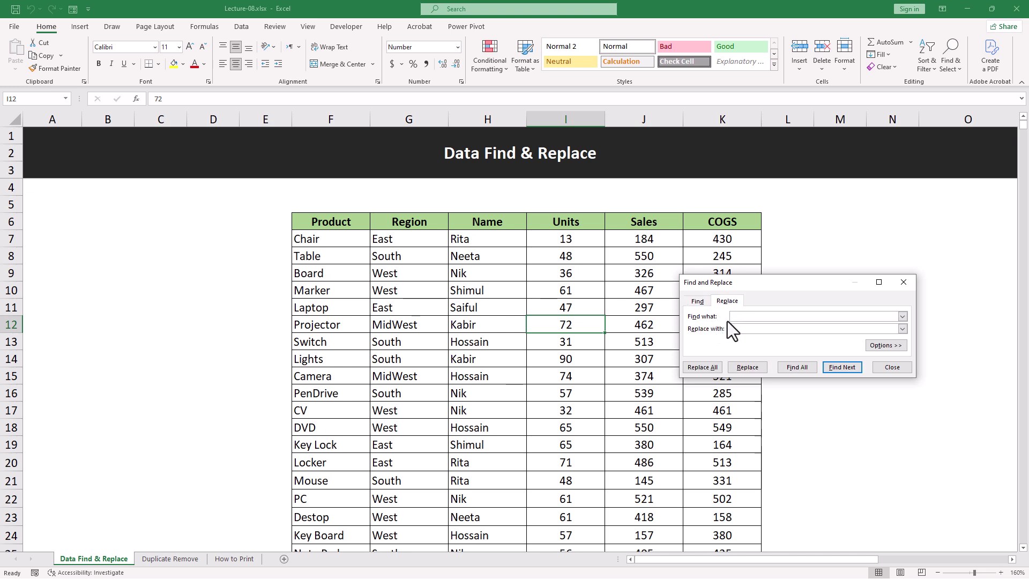
click(746, 328)
click(696, 301)
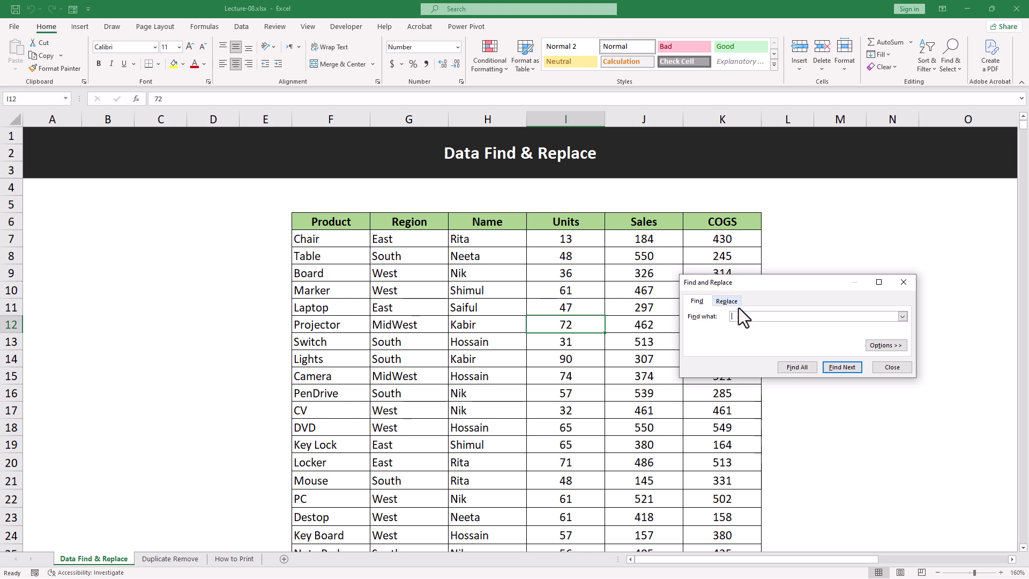
click(903, 283)
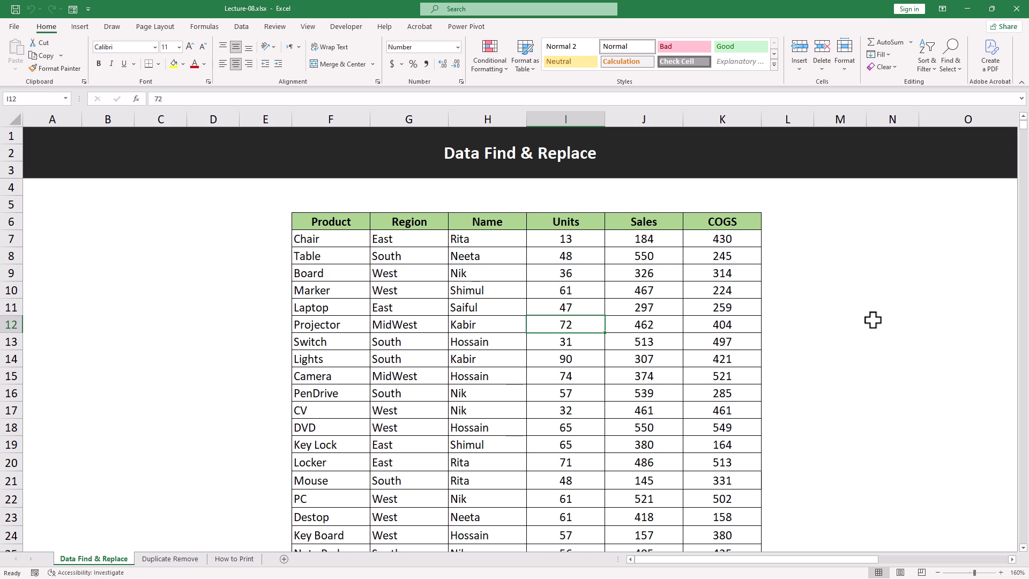
click(872, 345)
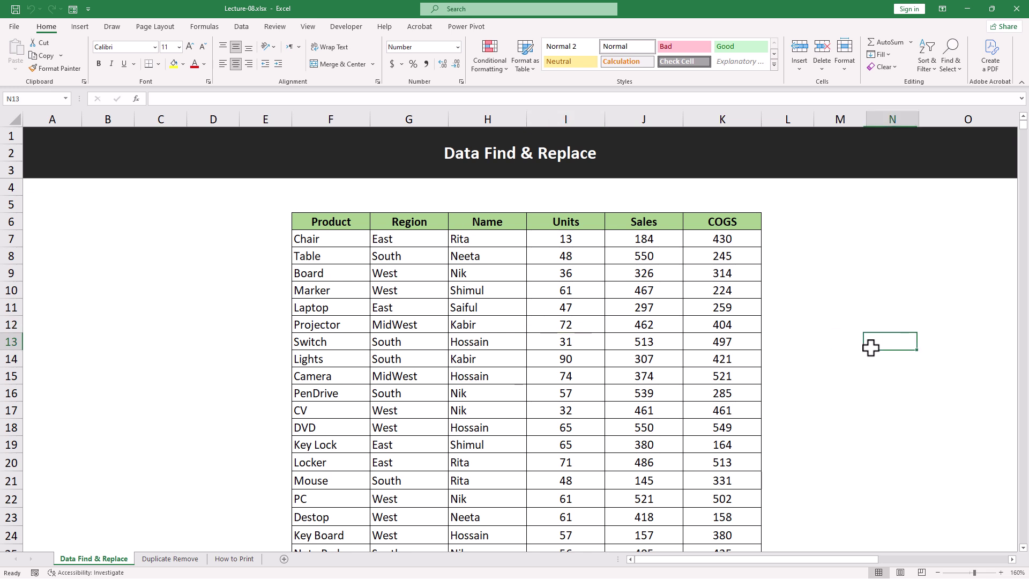
click(820, 423)
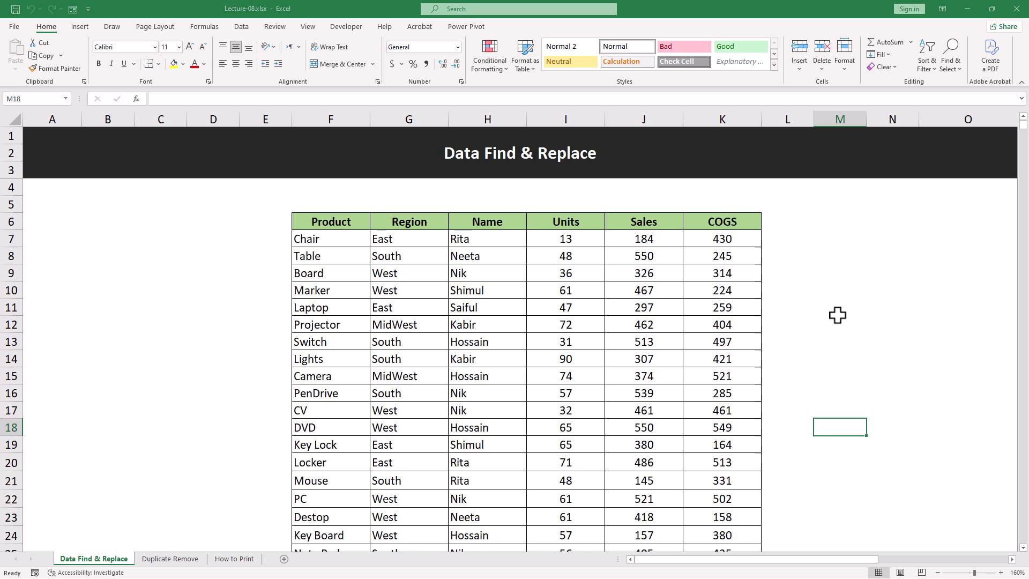
key(ctrl+f)
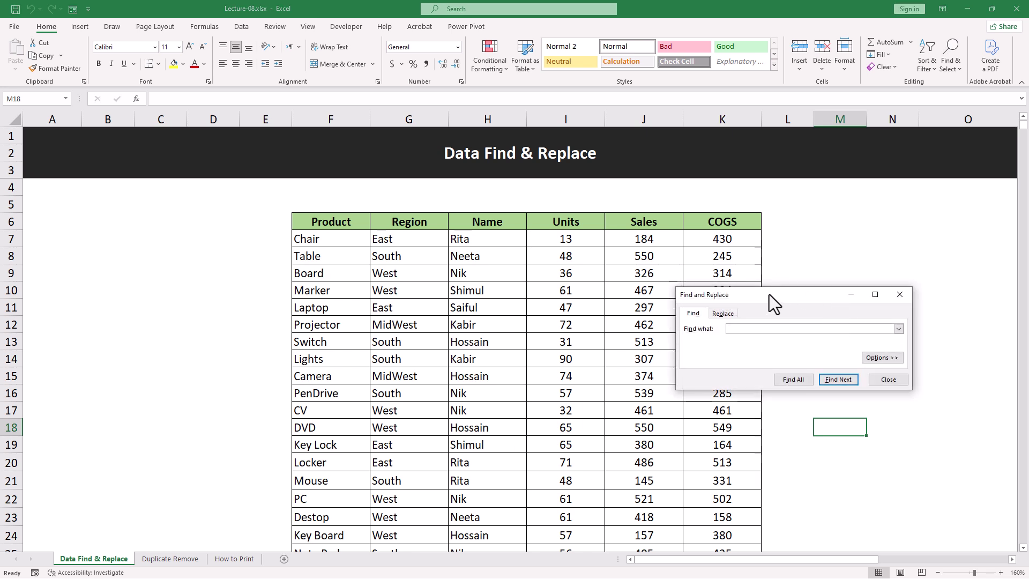
drag(783, 294, 569, 274)
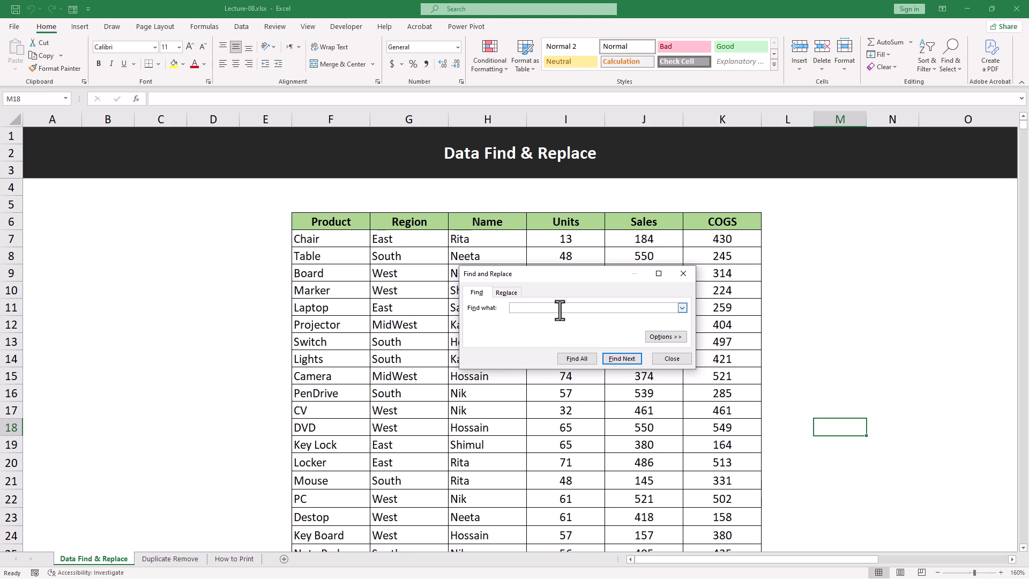
text(Marker)
click(683, 273)
click(840, 319)
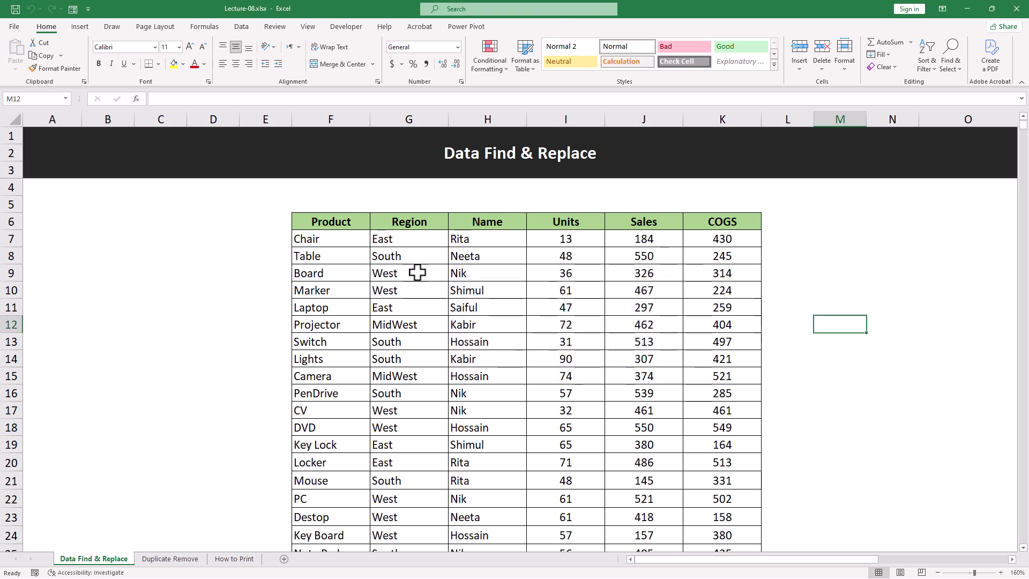
click(338, 204)
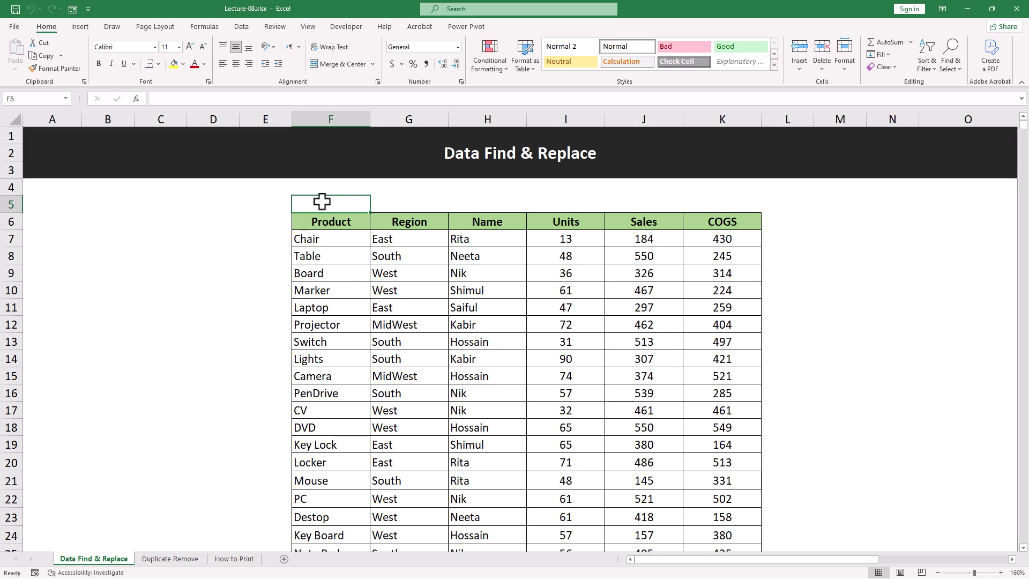
Look through the Product column from the Marker entry in row 10 down past row 70 for repeated entries.
click(330, 188)
click(333, 198)
click(330, 283)
scroll(332, 402, down, 2)
scroll(332, 403, down, 4)
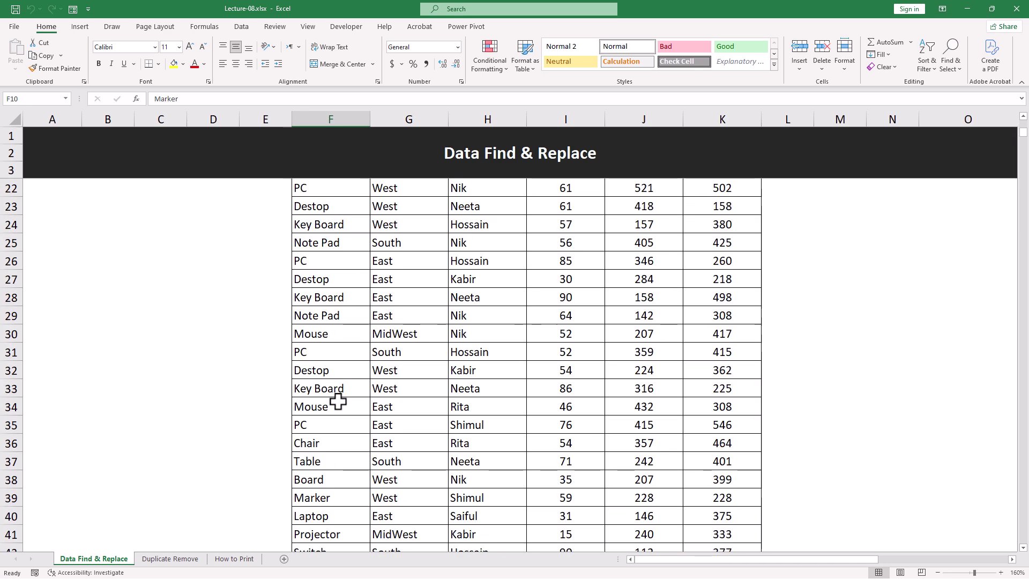
scroll(335, 397, up, 6)
scroll(337, 399, down, 15)
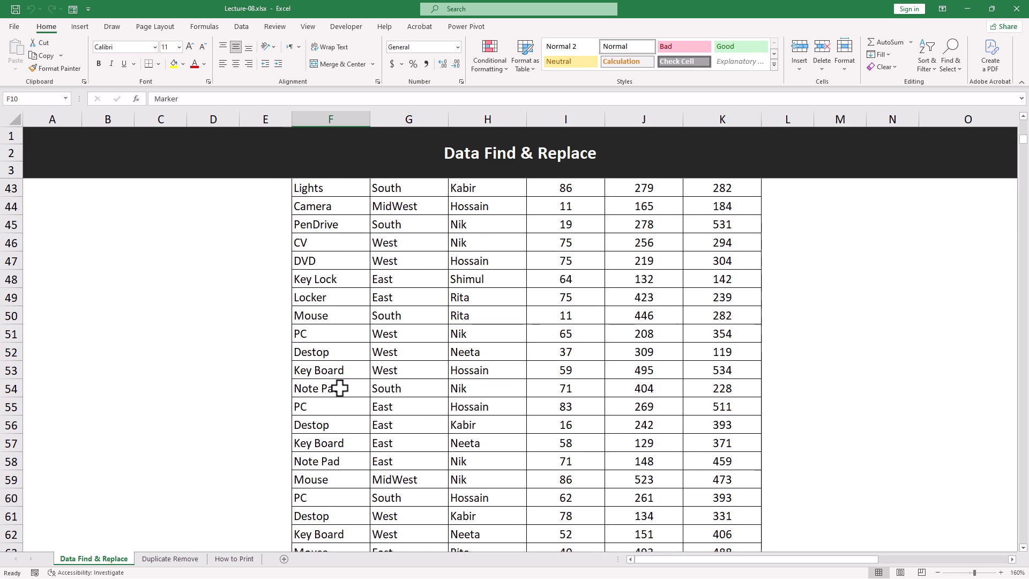
click(339, 425)
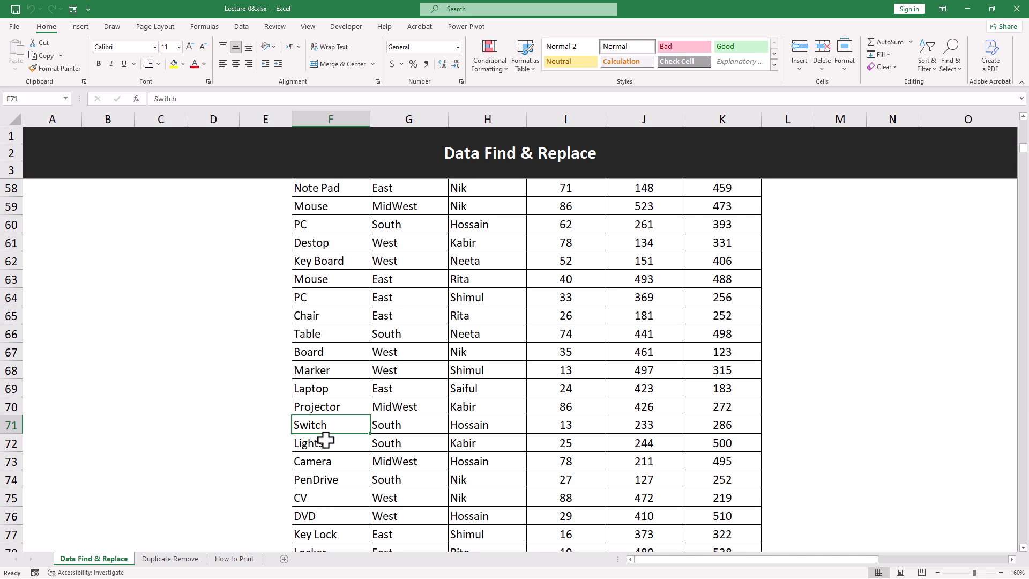
scroll(327, 444, up, 1)
scroll(326, 438, up, 2)
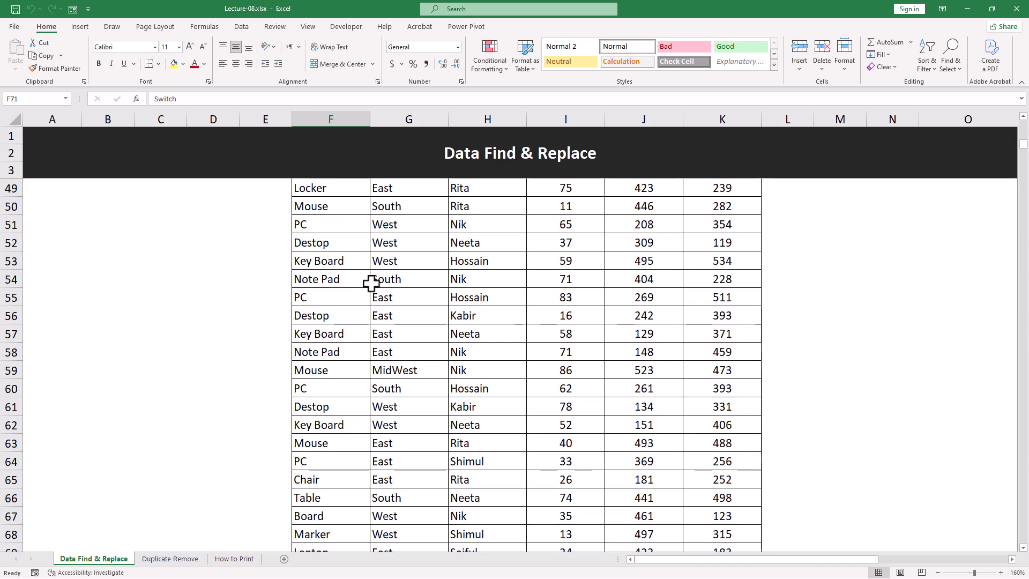
scroll(338, 406, down, 3)
scroll(314, 455, down, 2)
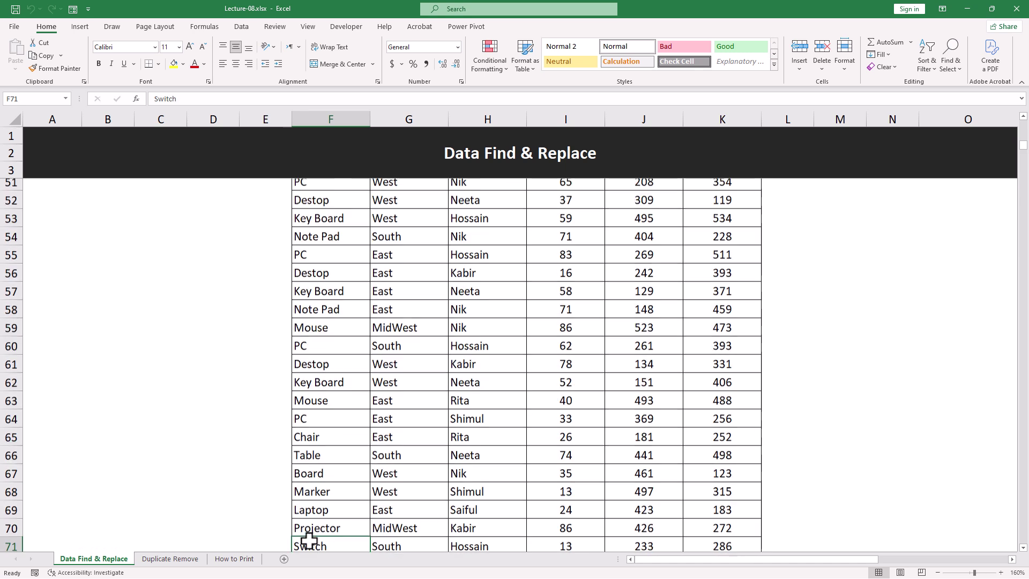
scroll(308, 541, up, 17)
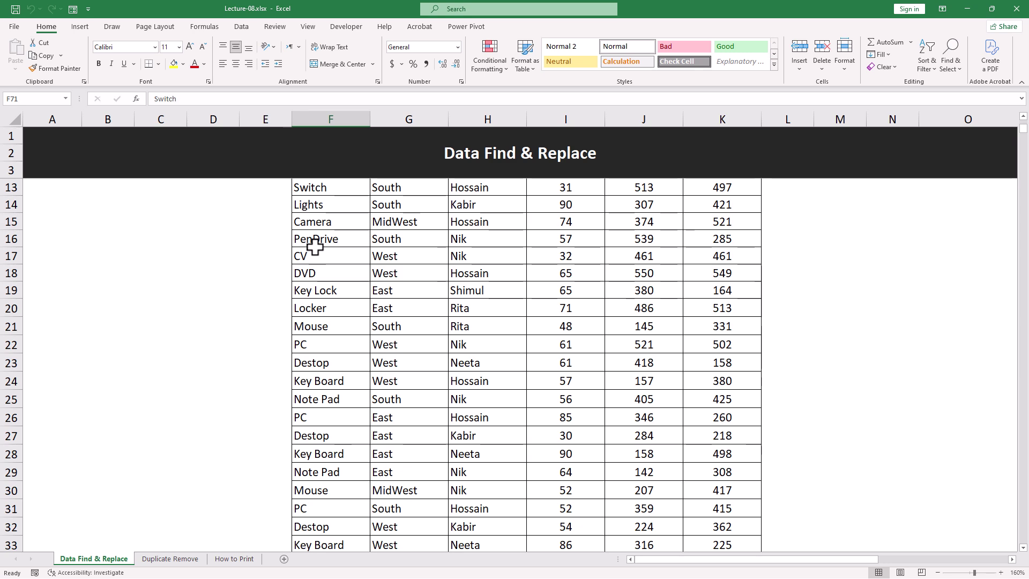
scroll(314, 247, up, 3)
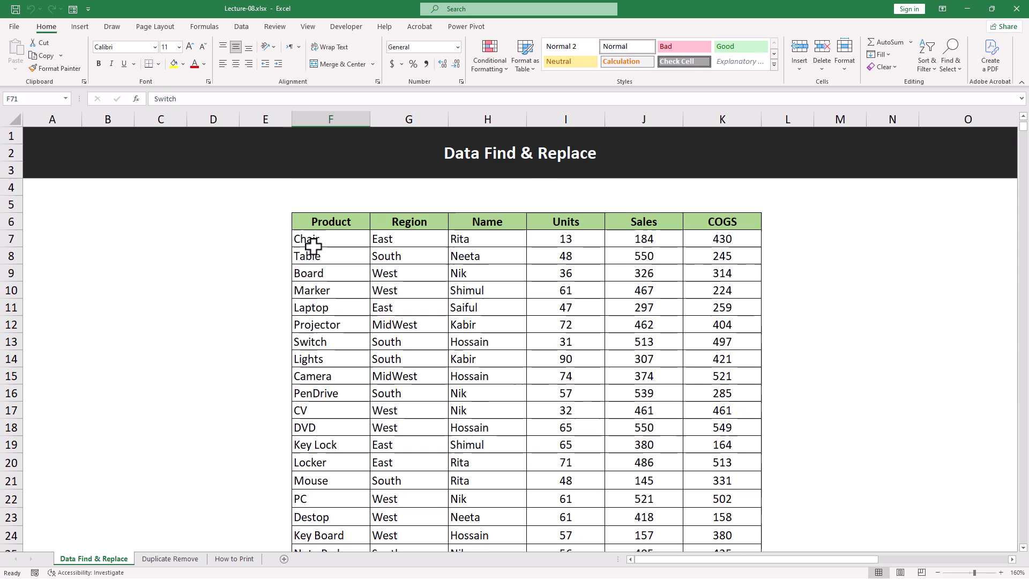
Search the sheet for Marker, starting from cell F5, and go to its first occurrence.
click(333, 205)
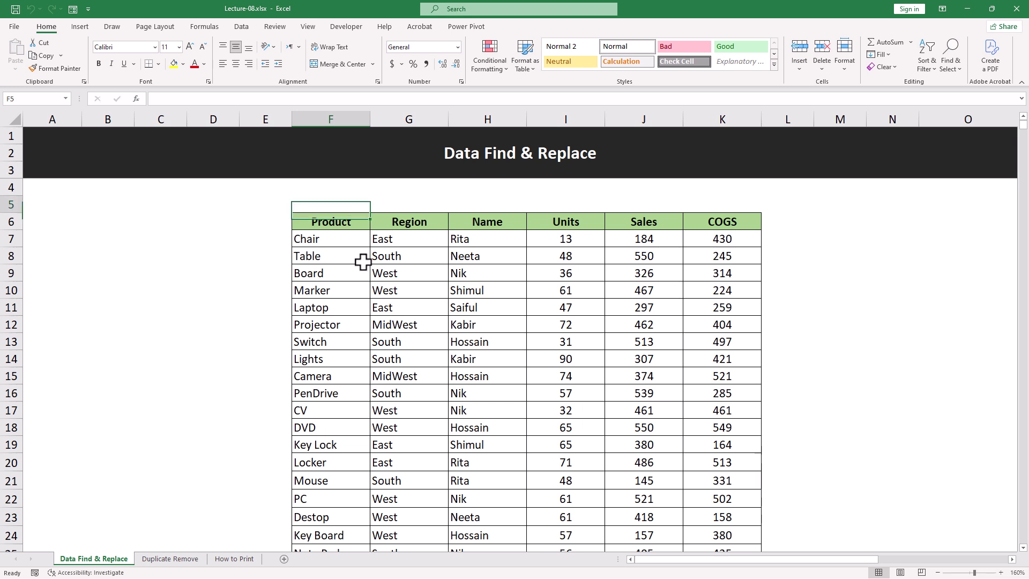
key(ctrl+f)
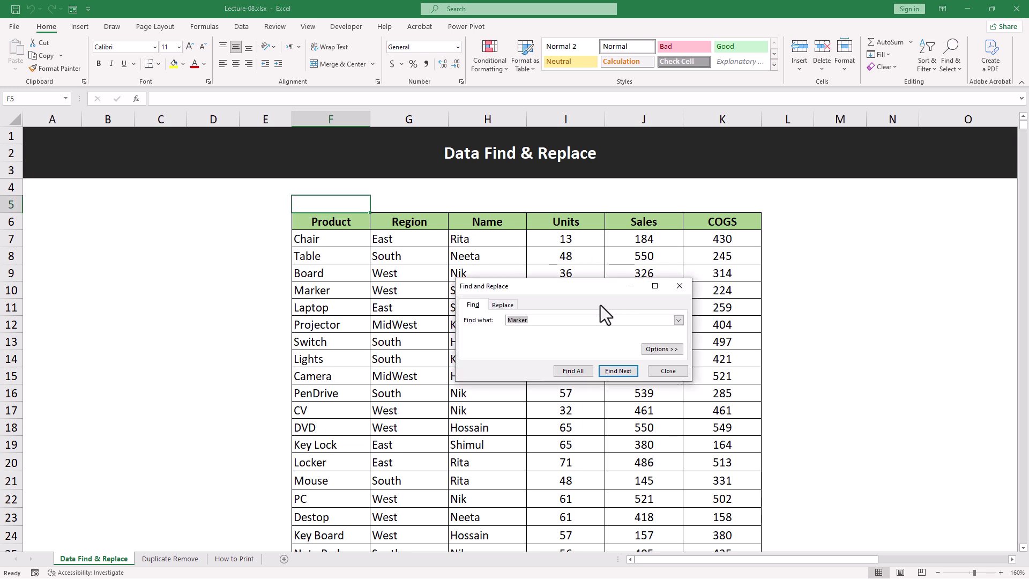
click(548, 320)
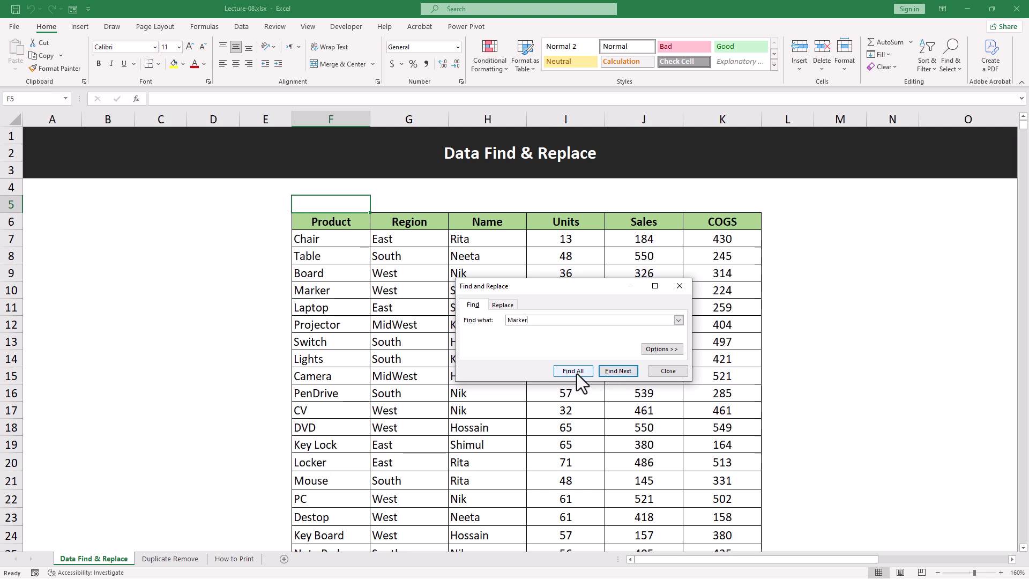
click(621, 370)
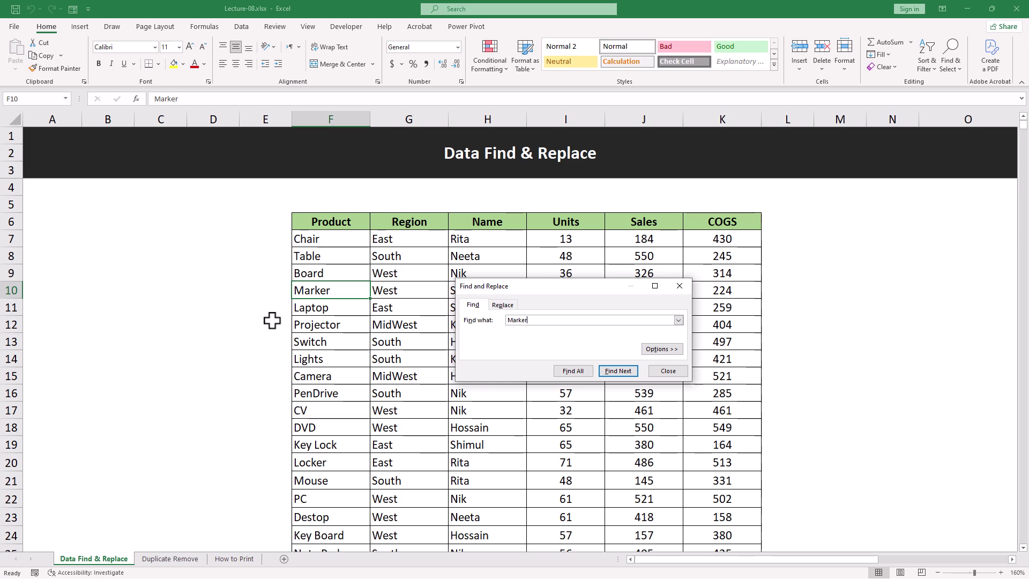
Step through the following Marker occurrences one by one, continuing past the last match back through the first ones.
click(617, 371)
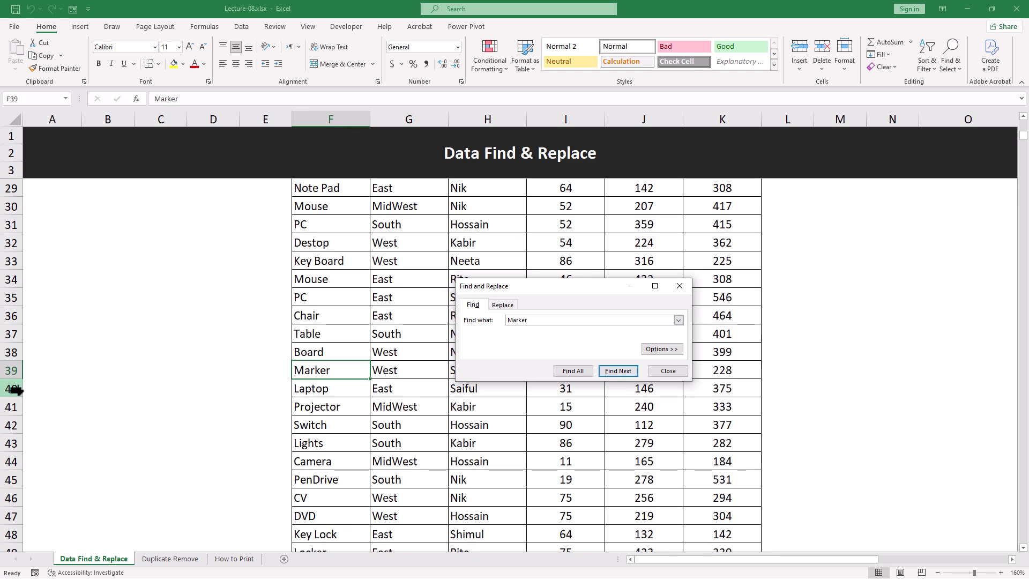
click(618, 371)
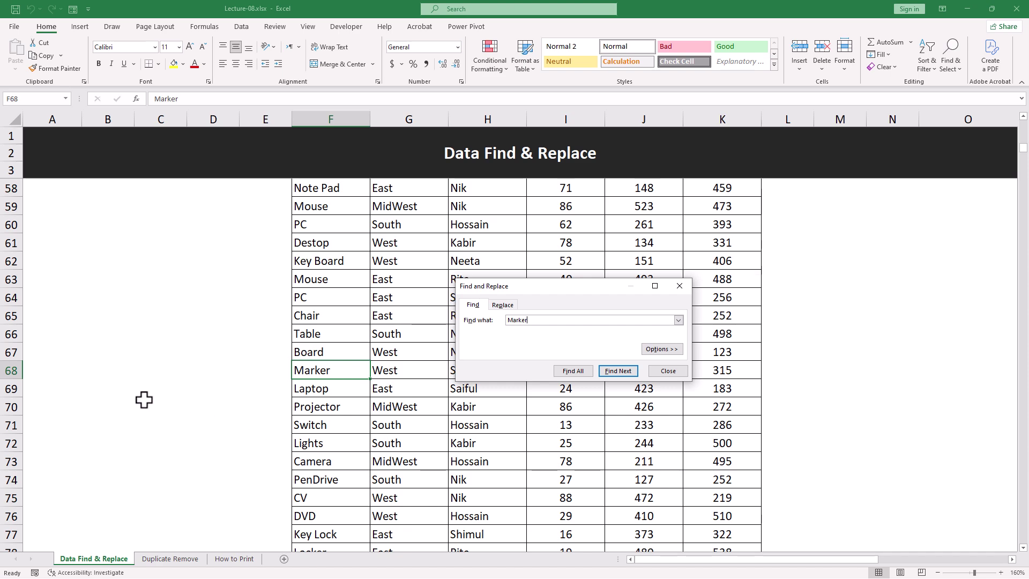
click(617, 371)
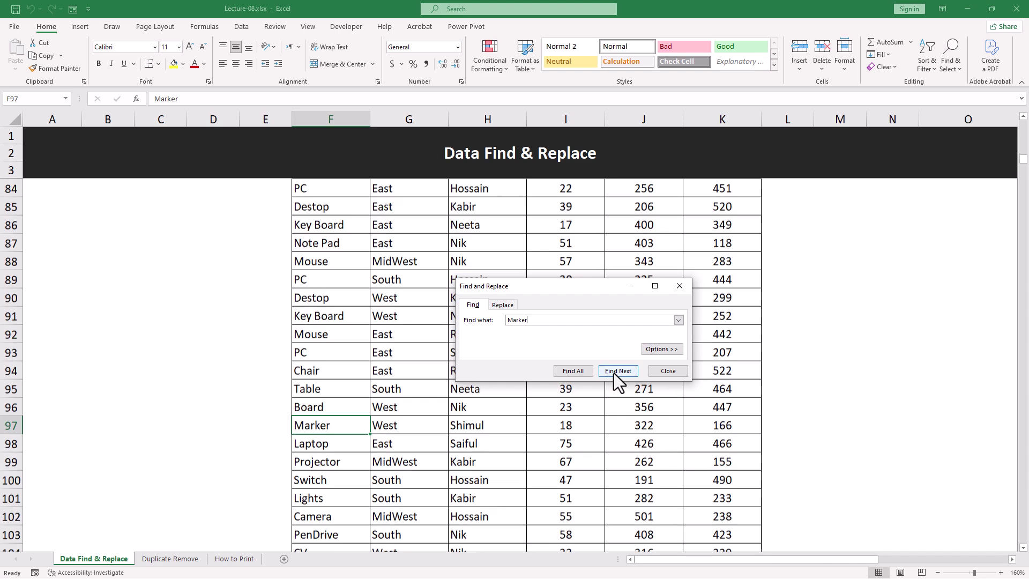
click(618, 371)
click(618, 371)
click(615, 371)
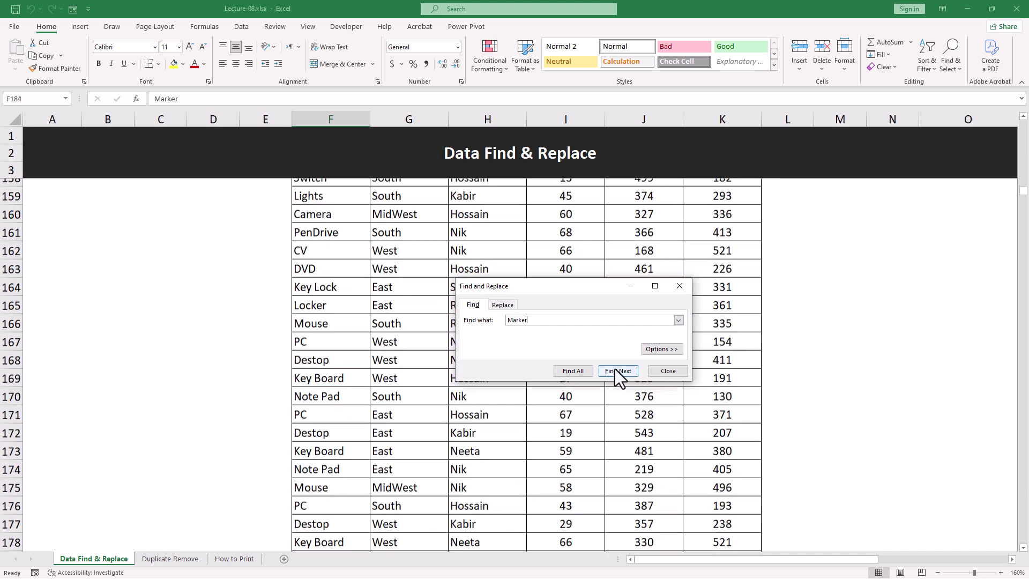
click(616, 370)
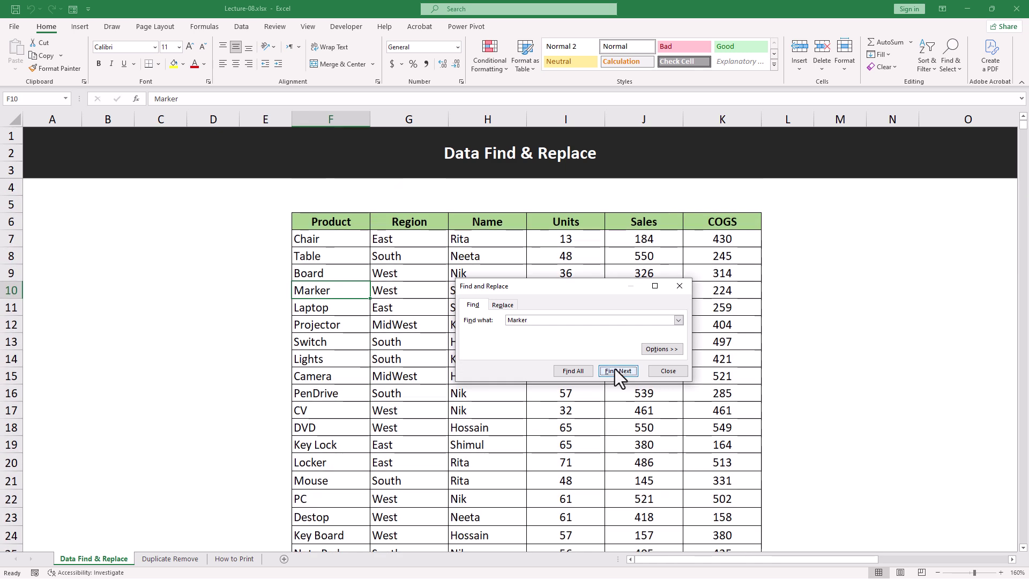
click(615, 369)
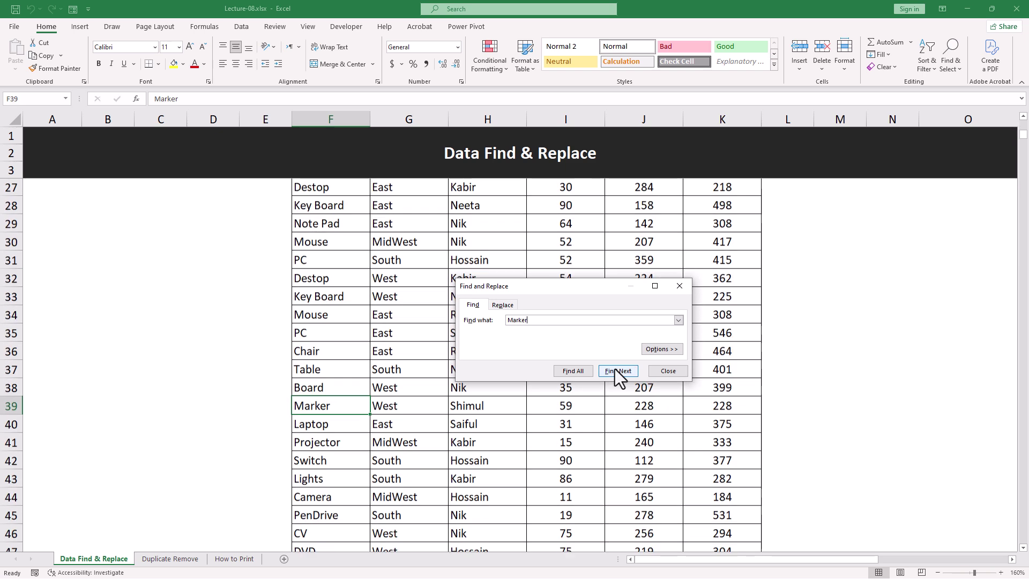
click(615, 370)
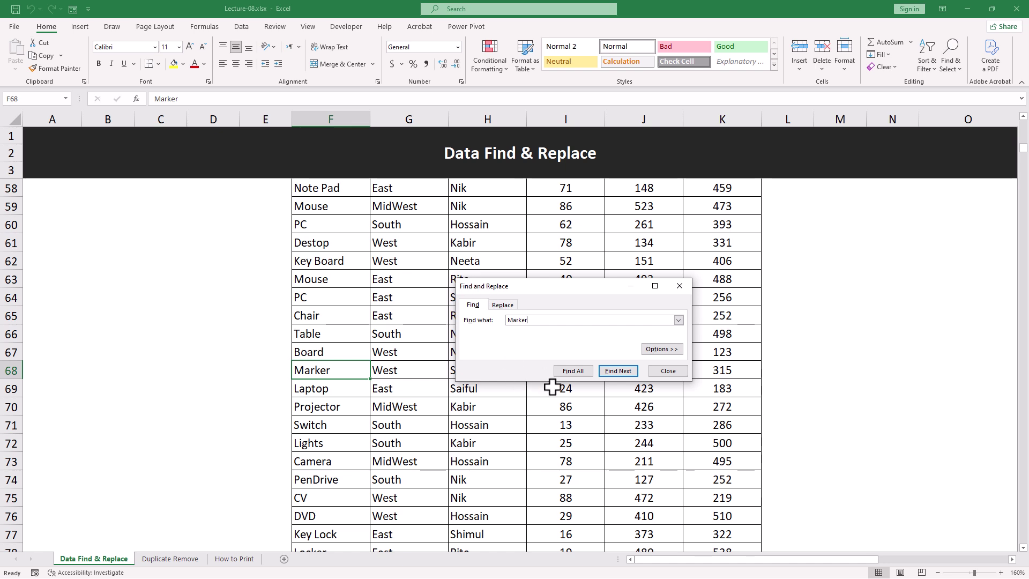
List all Marker matches at once and enlarge the results window so every found cell can be read beside the table.
click(573, 371)
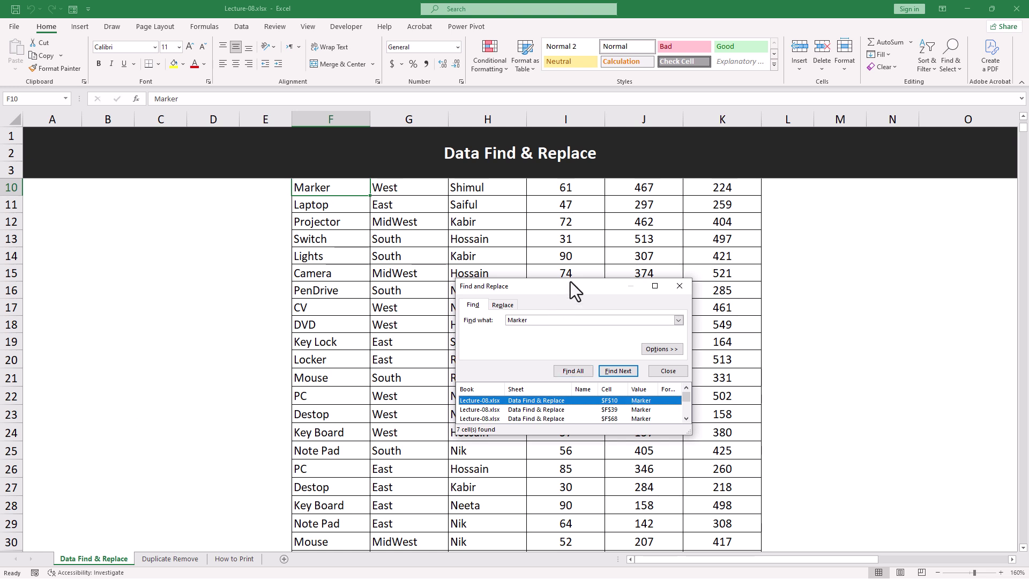
drag(570, 285, 598, 203)
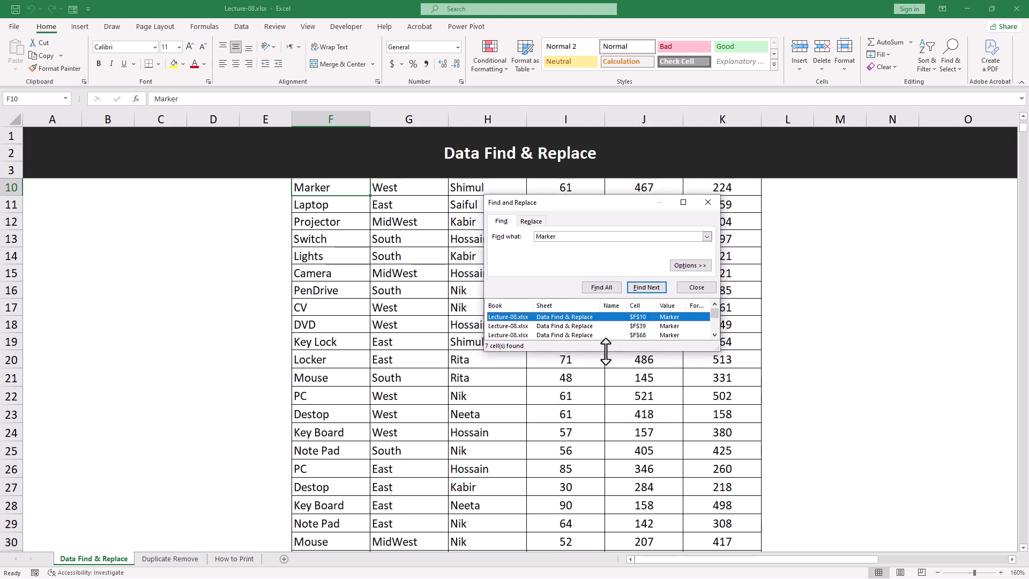
mouse_move(716, 315)
mouse_down()
mouse_move(717, 324)
mouse_move(714, 313)
mouse_up()
drag(617, 352, 612, 438)
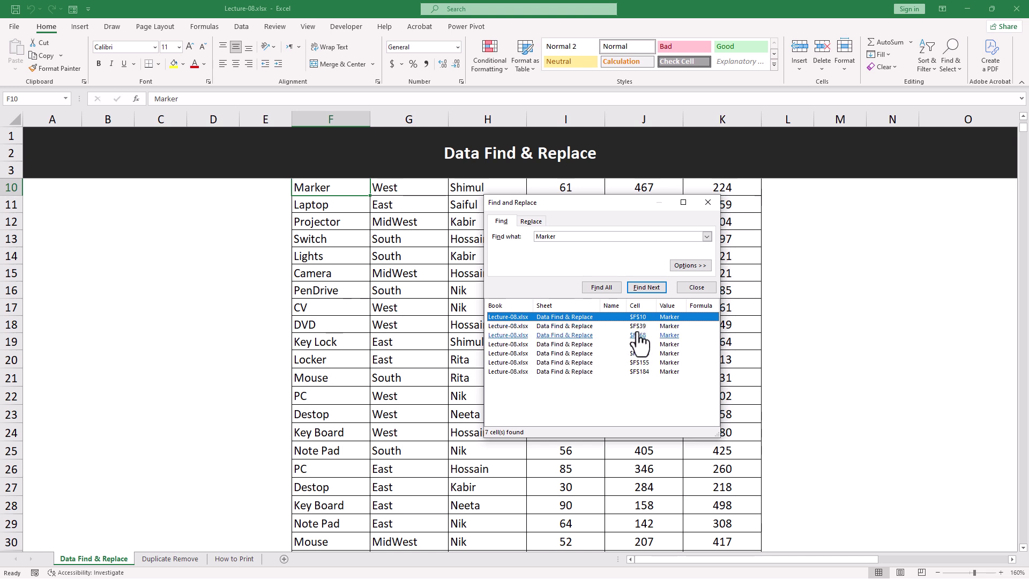
drag(609, 202, 715, 248)
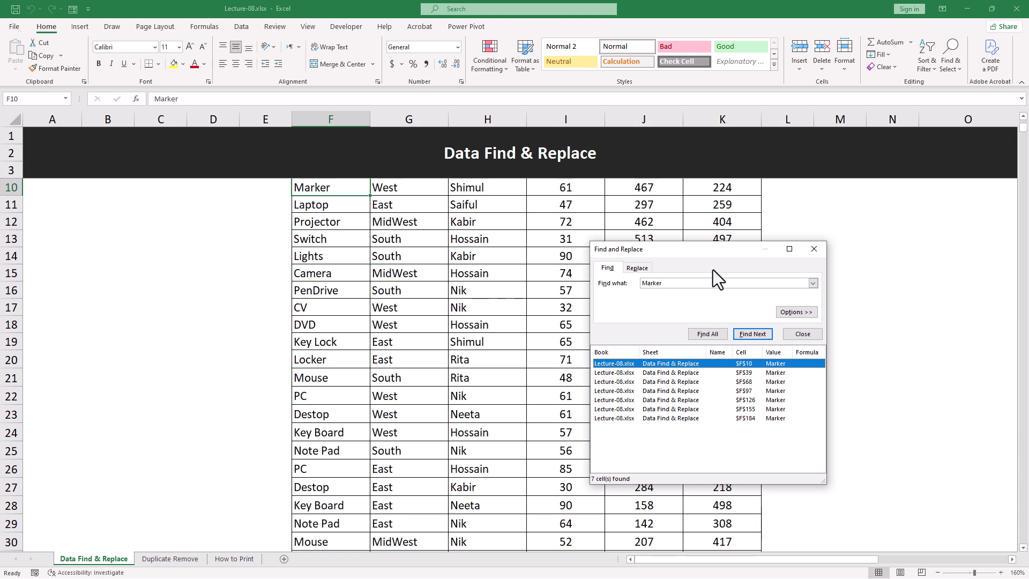
Inspect the replacement fields offered for Marker, close Find and Replace, and return to the start of the table.
click(638, 268)
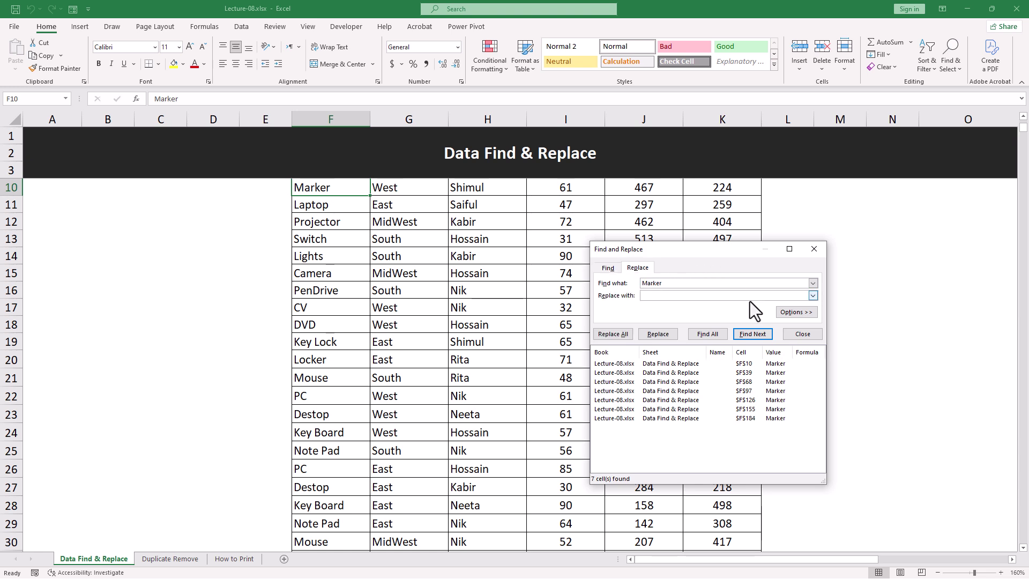
drag(679, 247, 703, 232)
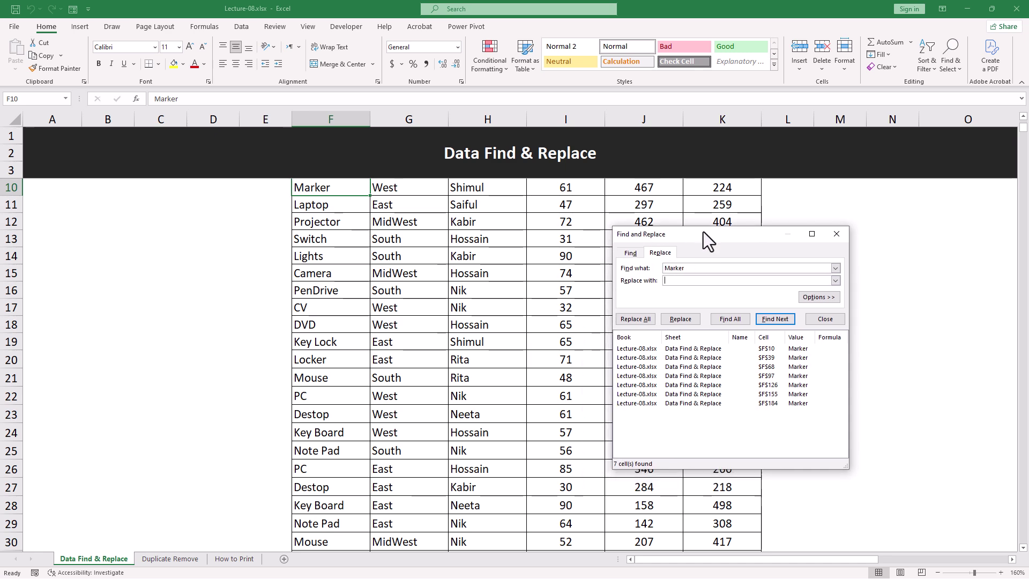
click(846, 234)
scroll(593, 342, up, 2)
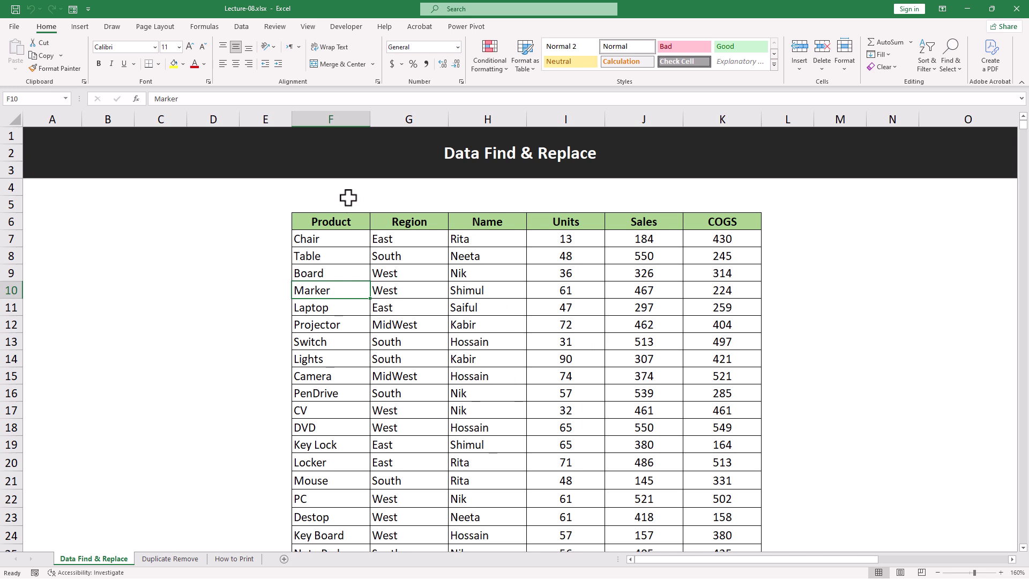
Replace only the first Marker entry, in cell F10, with 12345 and compare it with the Marker entry in row 39.
click(361, 197)
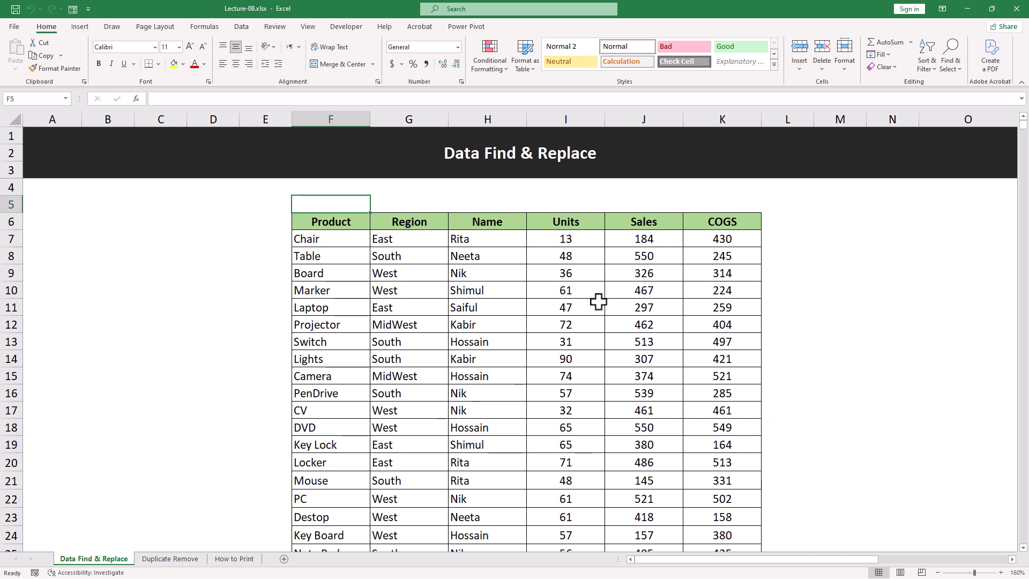
key(ctrl+h)
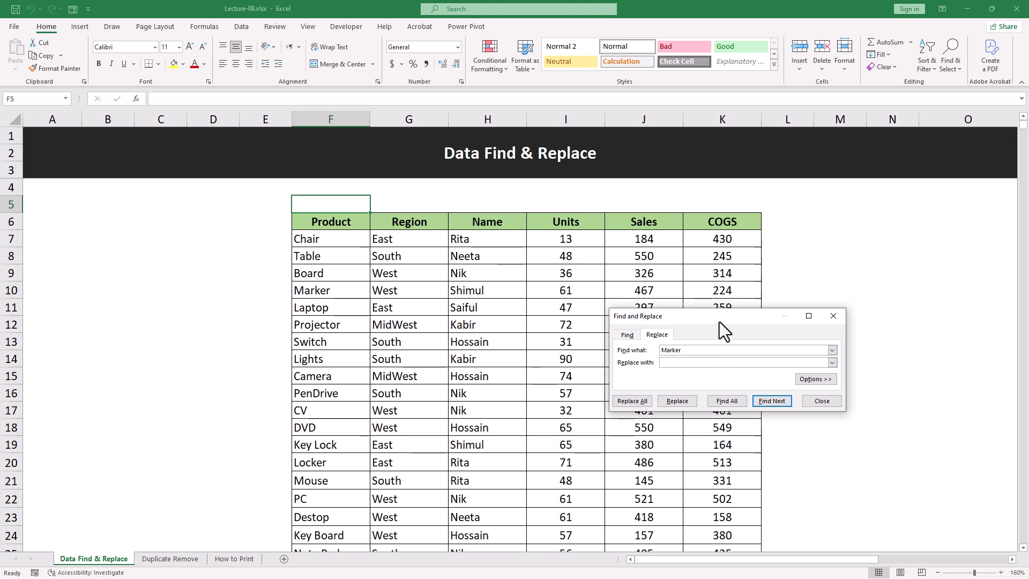
drag(730, 319, 661, 259)
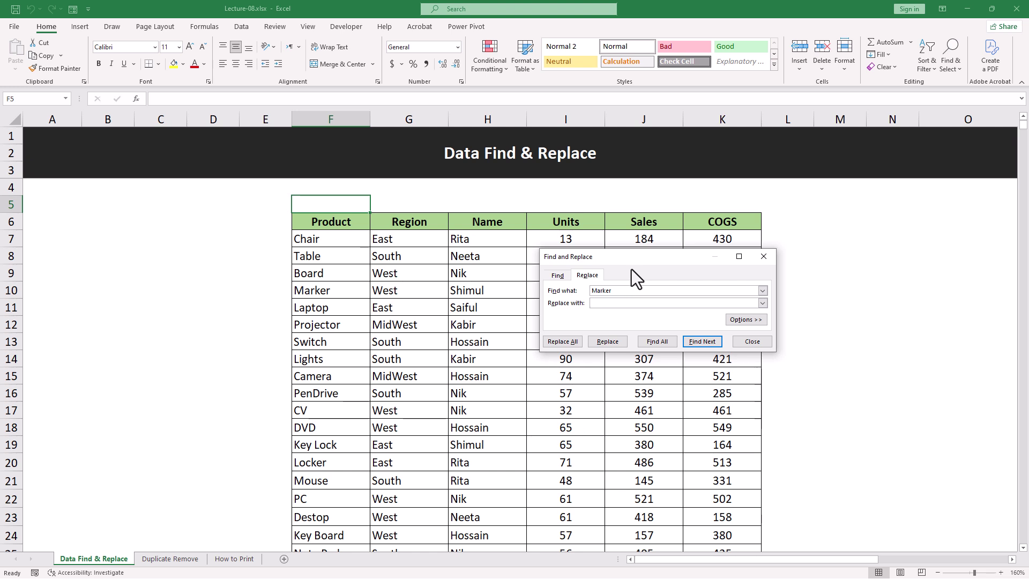
click(614, 292)
click(617, 304)
click(699, 342)
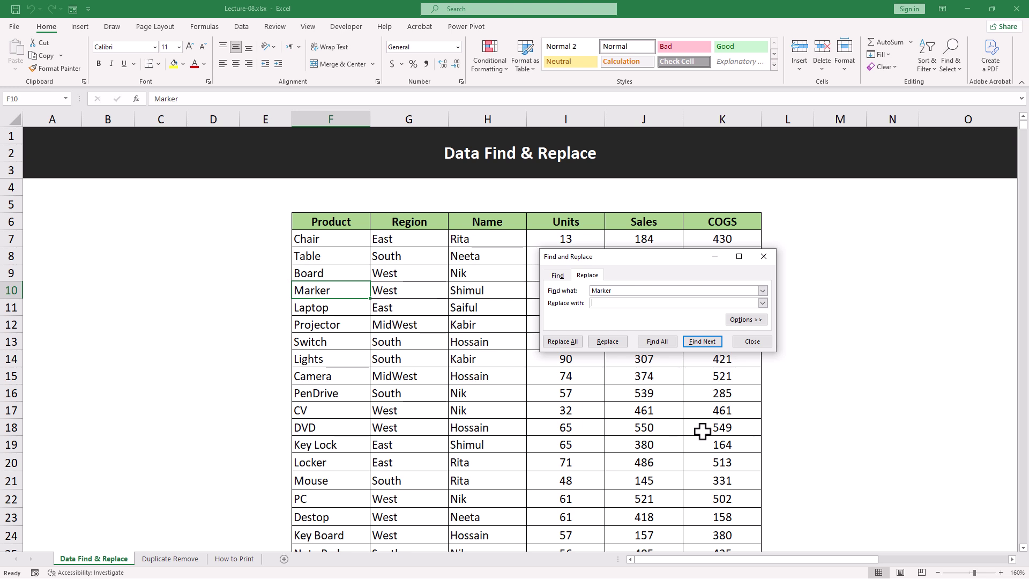
text(12345)
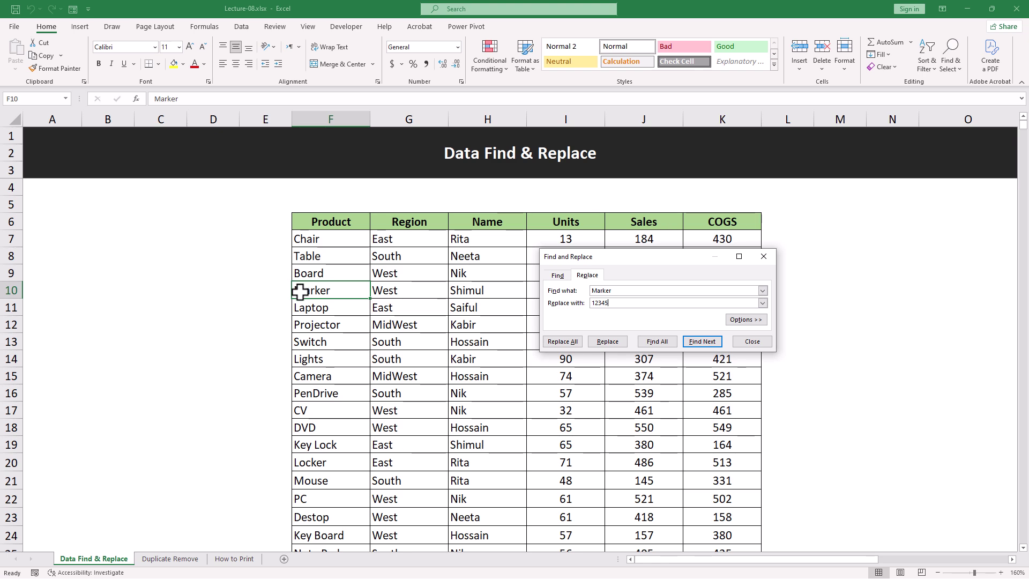
click(608, 343)
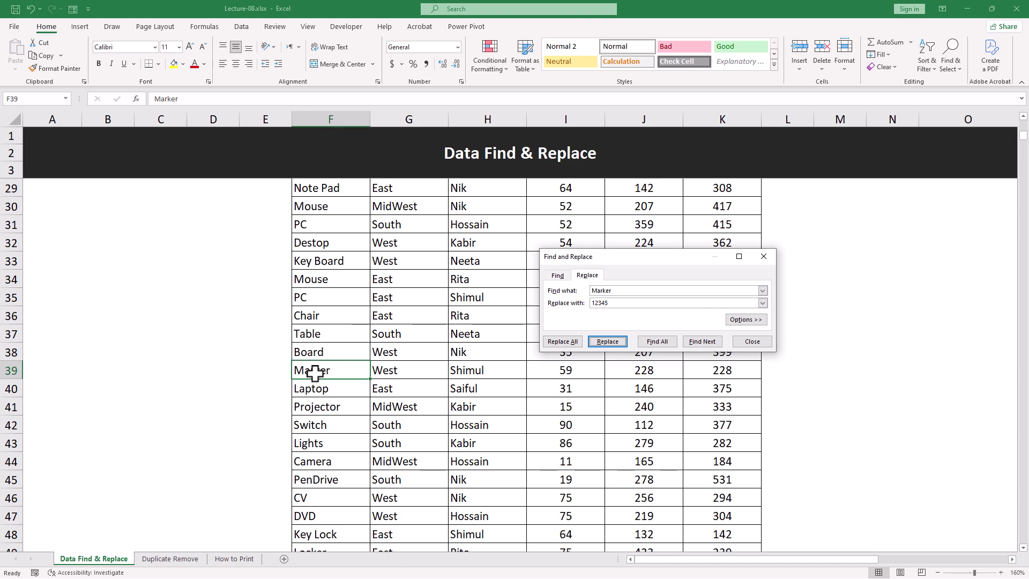
scroll(315, 373, up, 7)
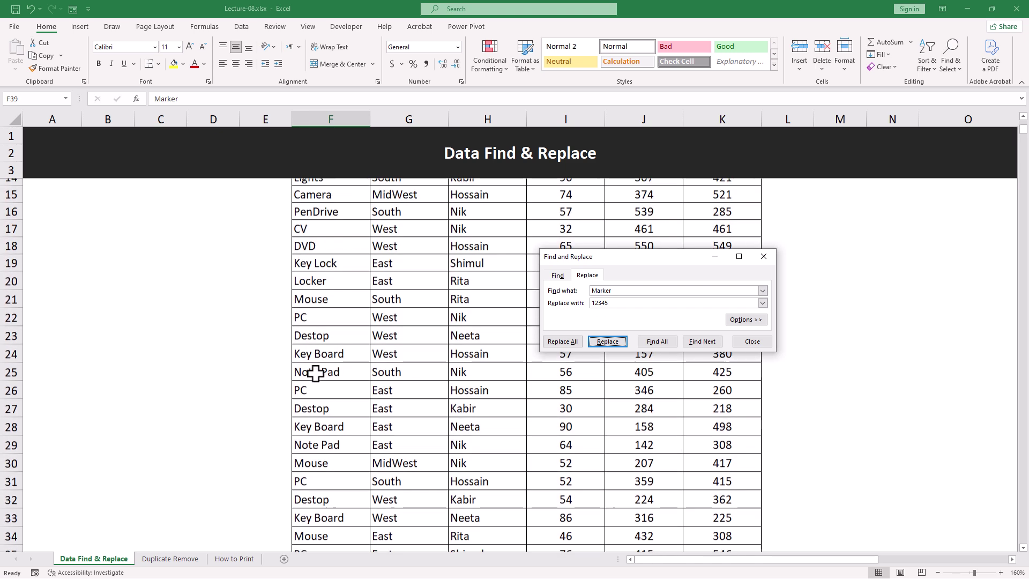
scroll(315, 372, up, 2)
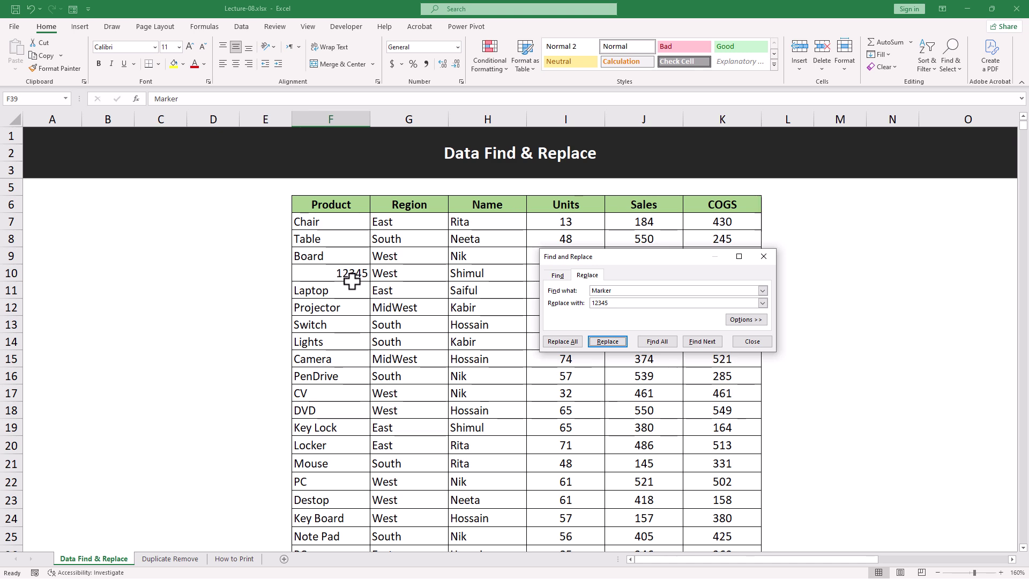
scroll(351, 375, down, 6)
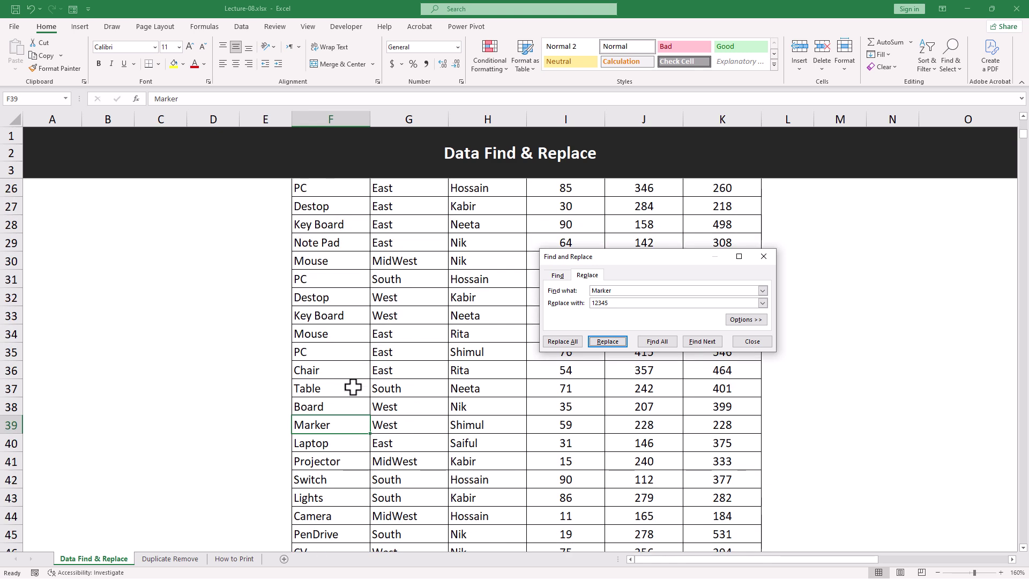
scroll(351, 375, down, 2)
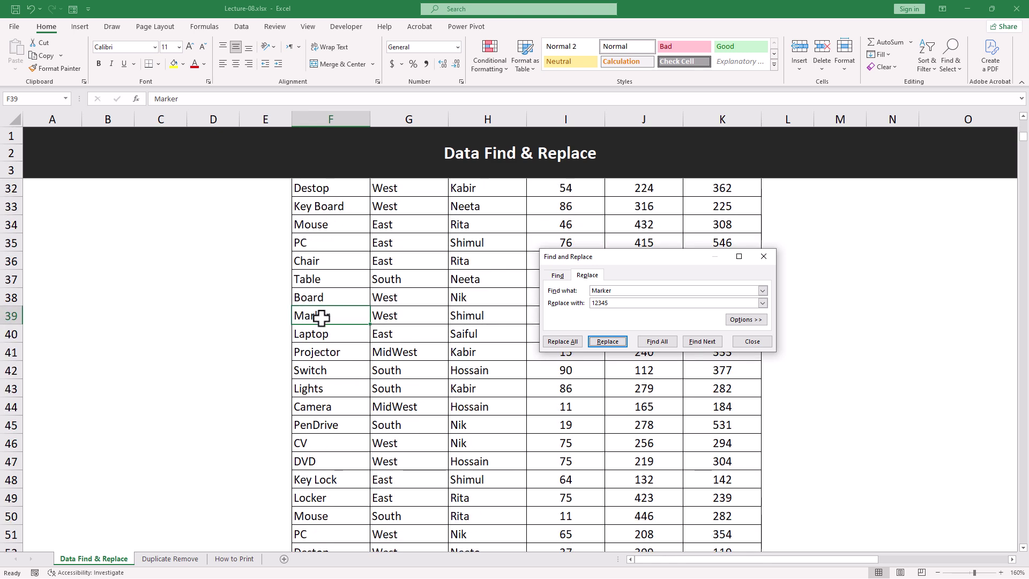
Replace only the Marker entry in cell F39 with Dhaka and check the changed cell in the Product column.
double_click(614, 303)
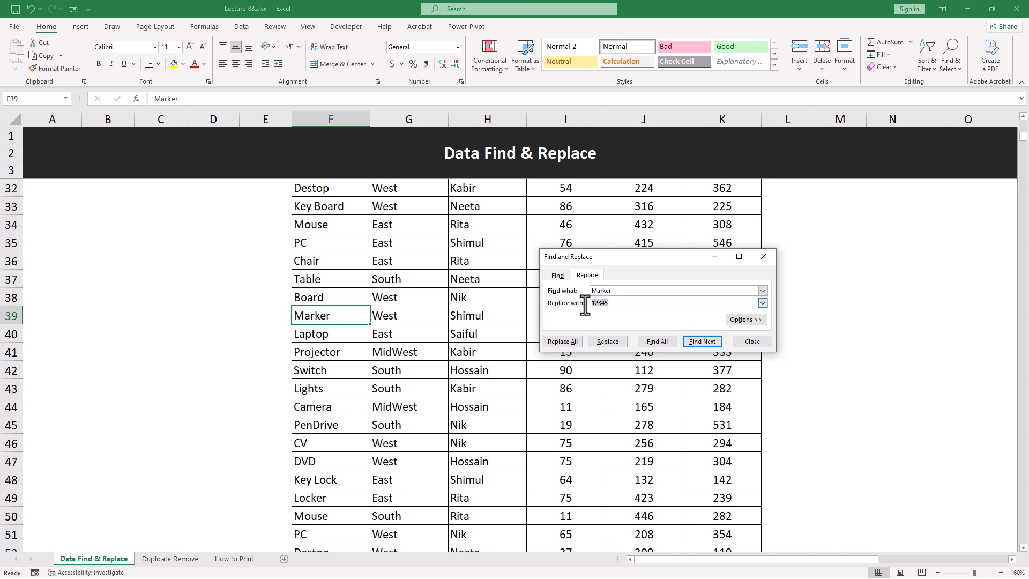
text(Dhaka)
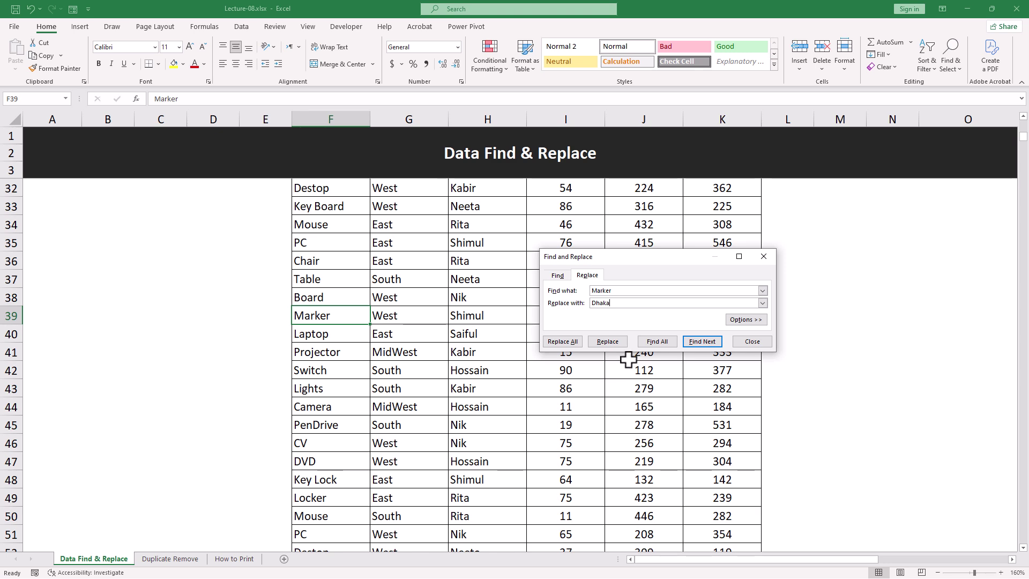
click(610, 343)
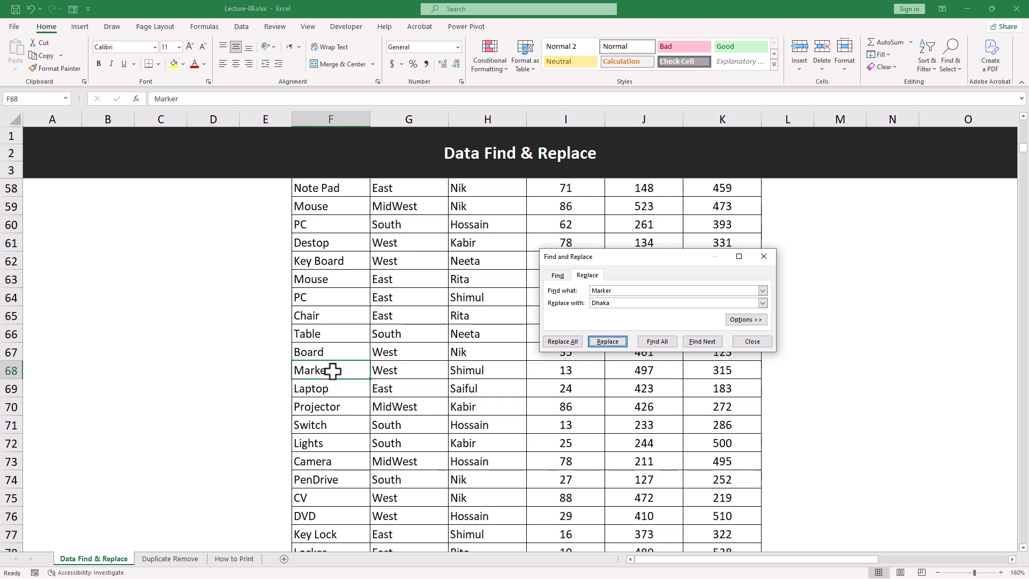
scroll(332, 370, up, 6)
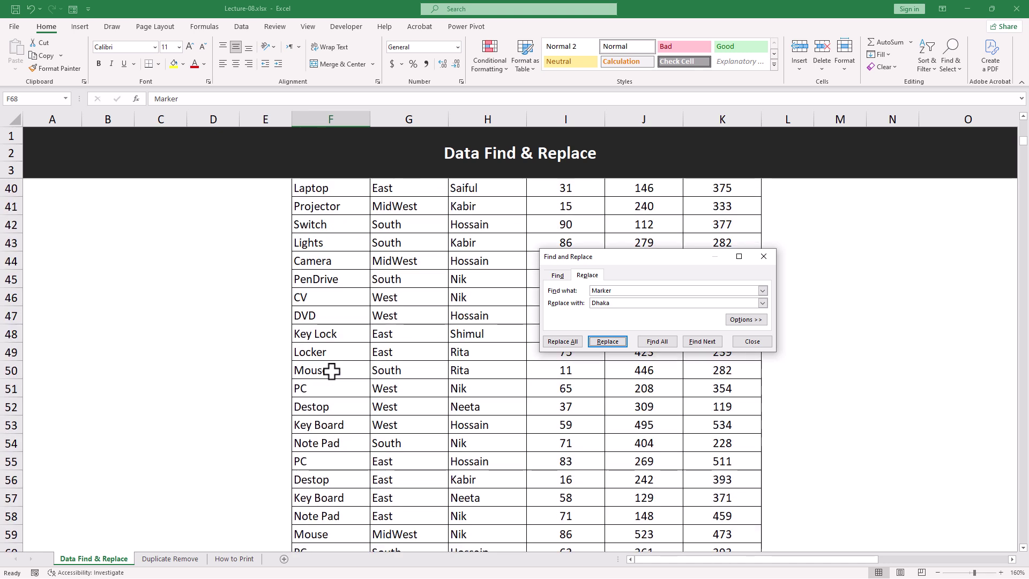
scroll(332, 371, up, 3)
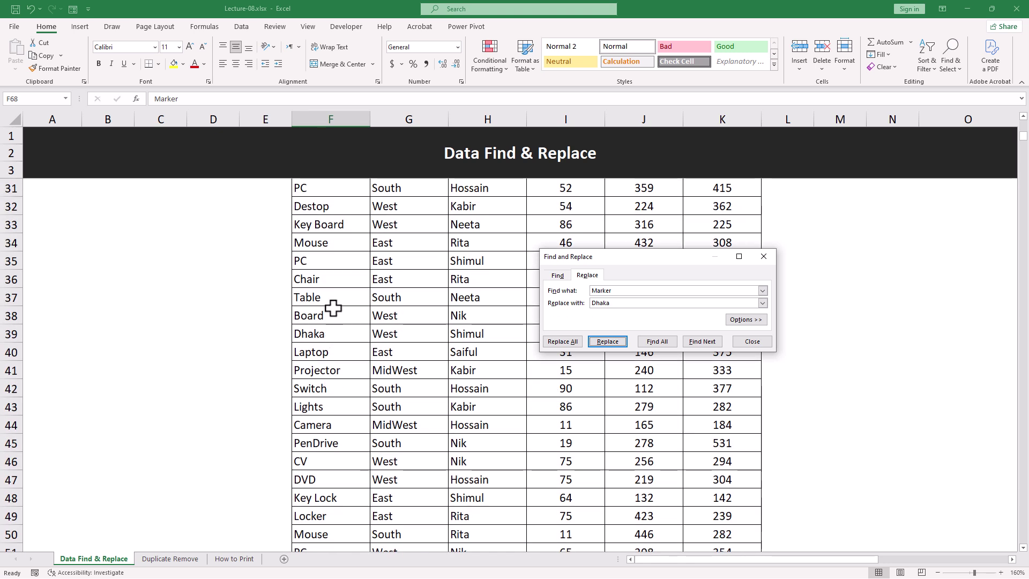
scroll(334, 375, down, 9)
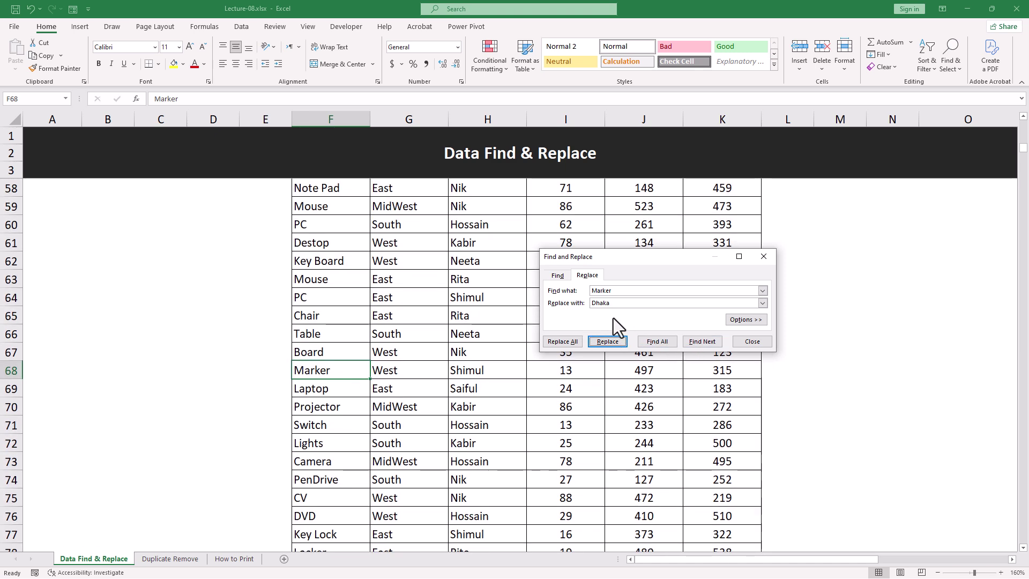
Replace all remaining Marker entries with Bangladesh at once, close Find and Replace, and review the Product column.
drag(615, 308, 576, 302)
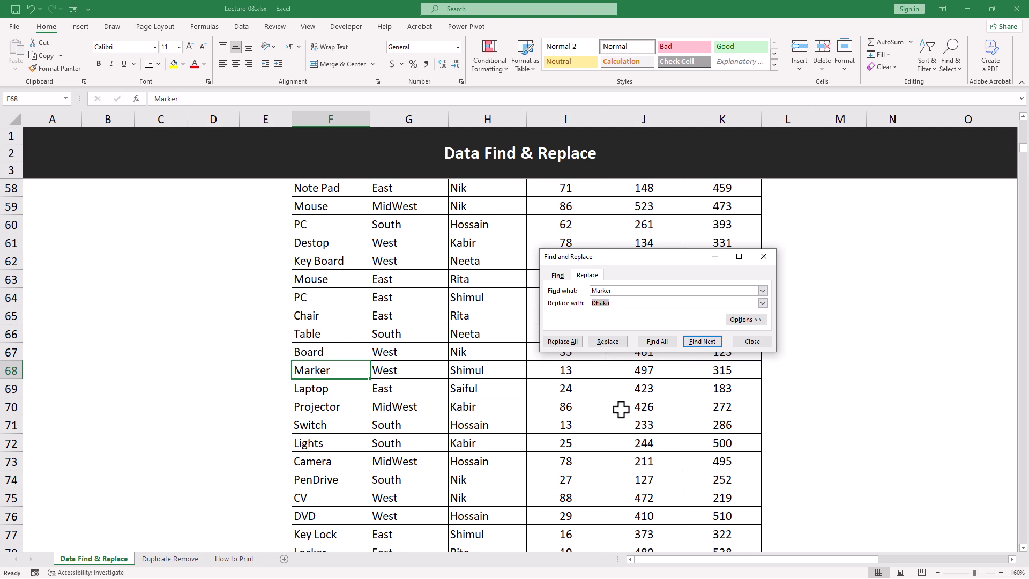
text(Bangladesh)
click(566, 343)
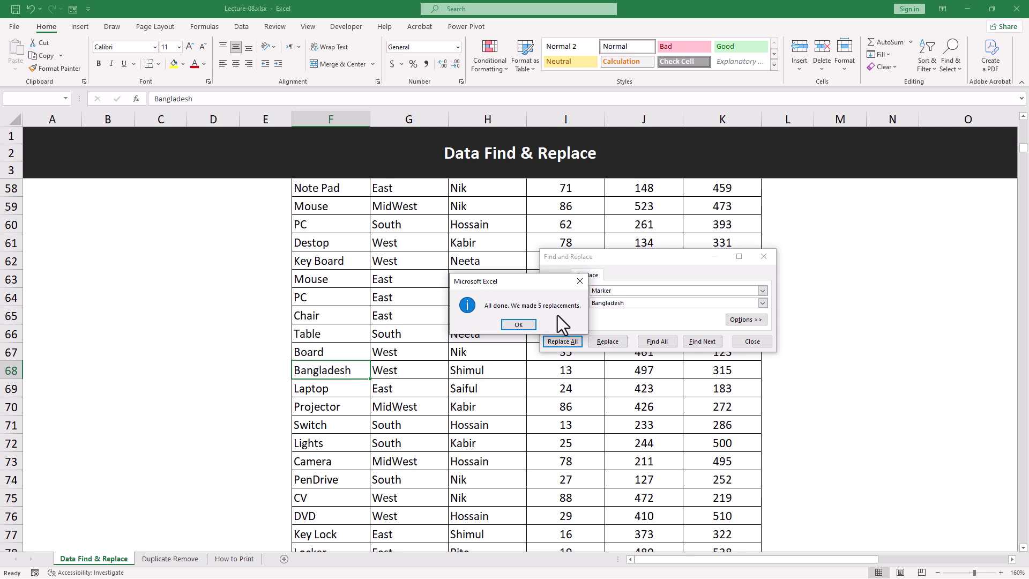
click(518, 325)
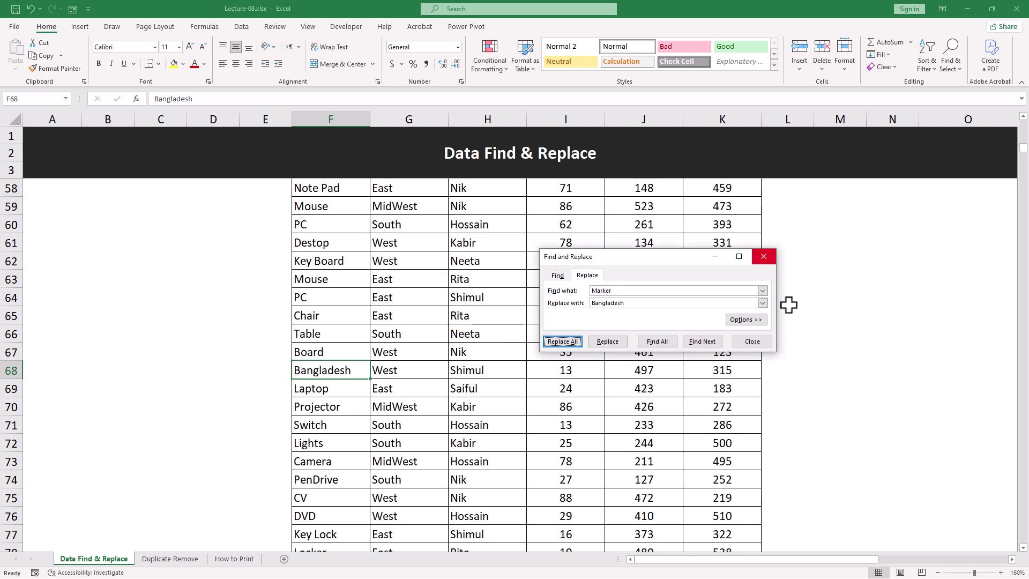
click(765, 256)
scroll(650, 459, up, 18)
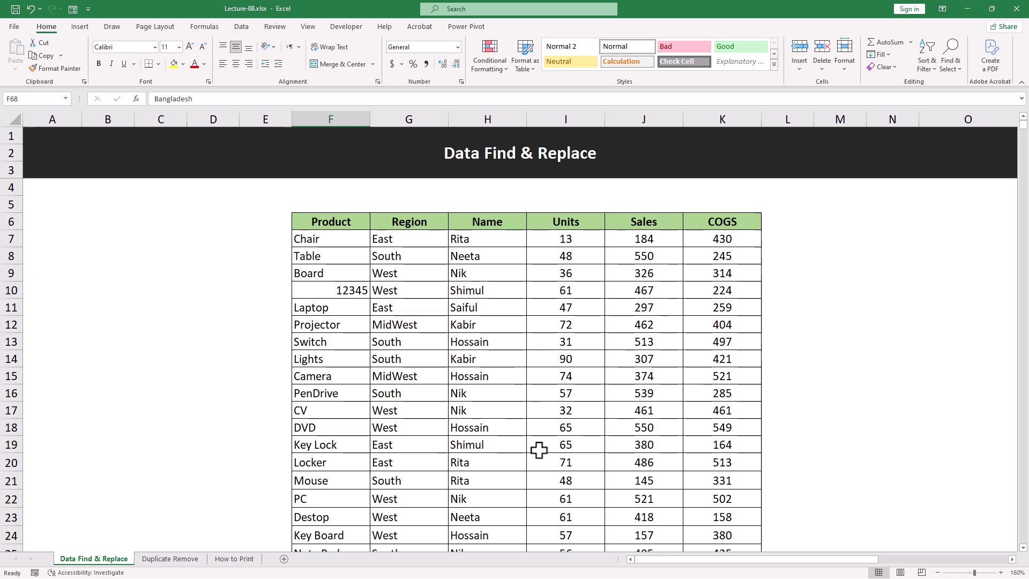
scroll(539, 450, down, 7)
scroll(541, 457, down, 20)
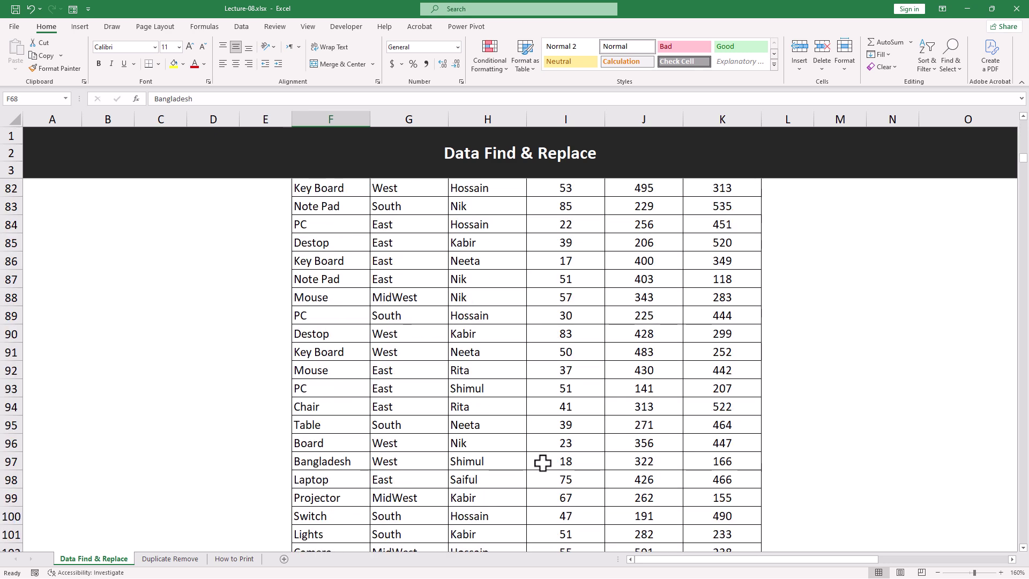
Enter the date 1-1-2025 in cell N102 and widen column N to fit it.
click(888, 227)
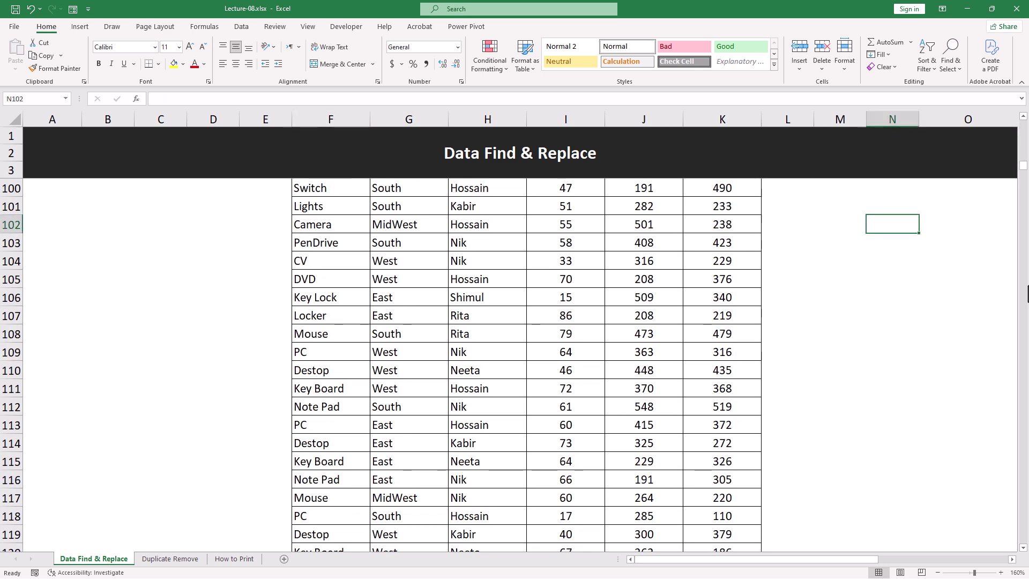
text(1)
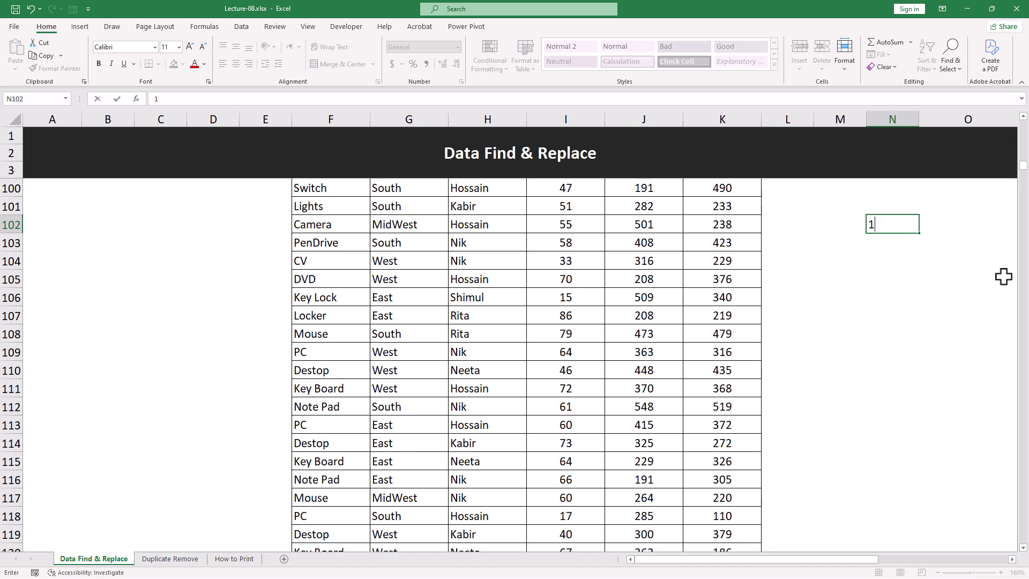
text(-1-2025)
click(920, 330)
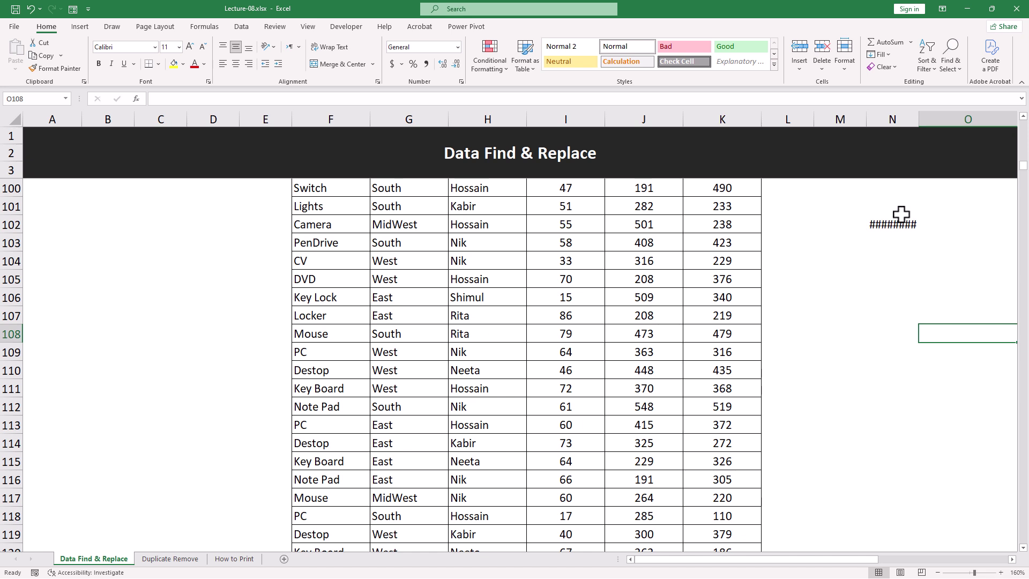
double_click(918, 119)
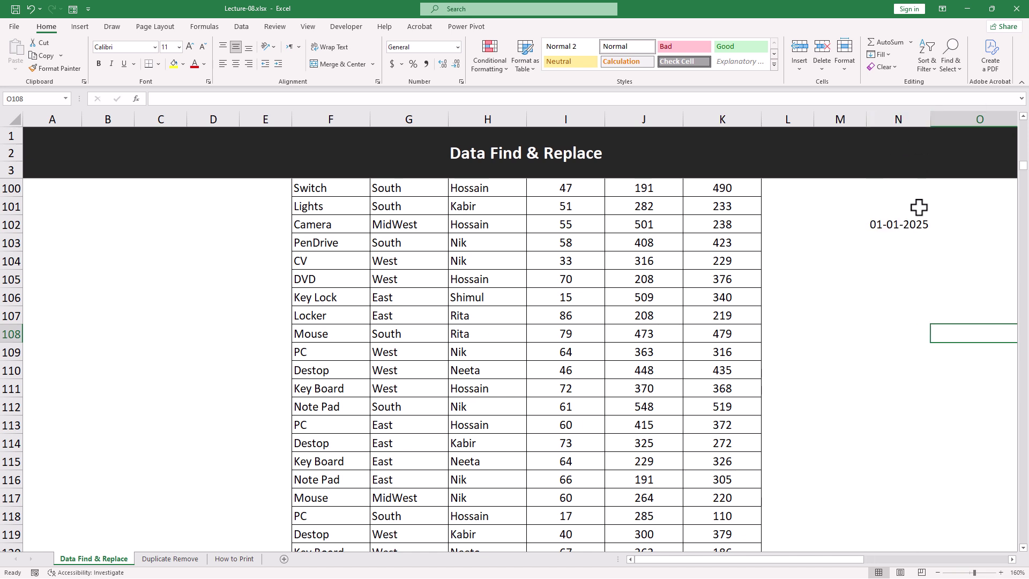
Change the date in N102 to 01-01-2024 and fill the series of daily dates down to N113.
click(914, 225)
mouse_move(930, 234)
mouse_down()
mouse_move(936, 271)
mouse_move(920, 220)
mouse_move(936, 226)
mouse_up()
double_click(921, 224)
text(4)
click(934, 261)
click(921, 231)
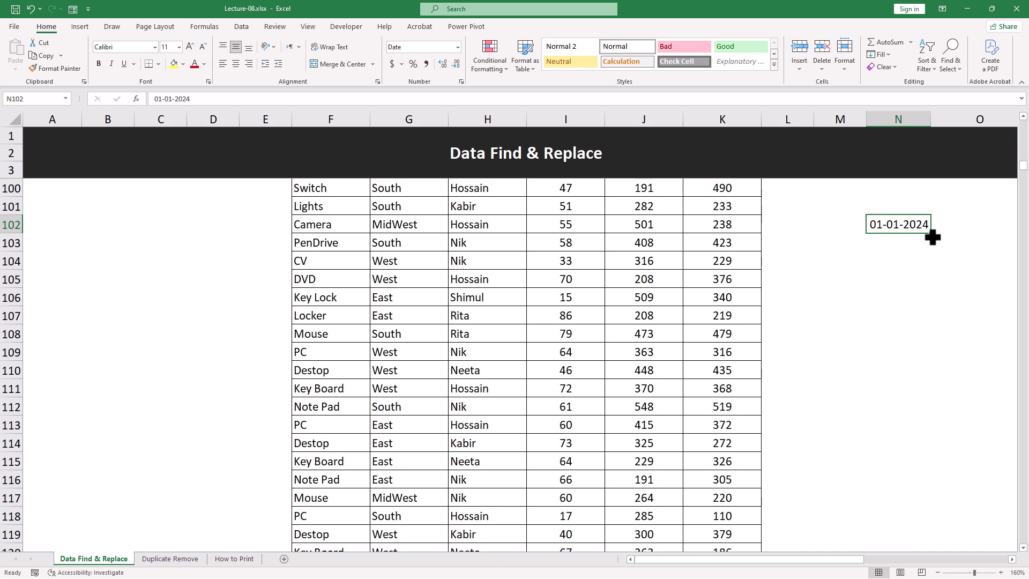
drag(930, 234, 944, 429)
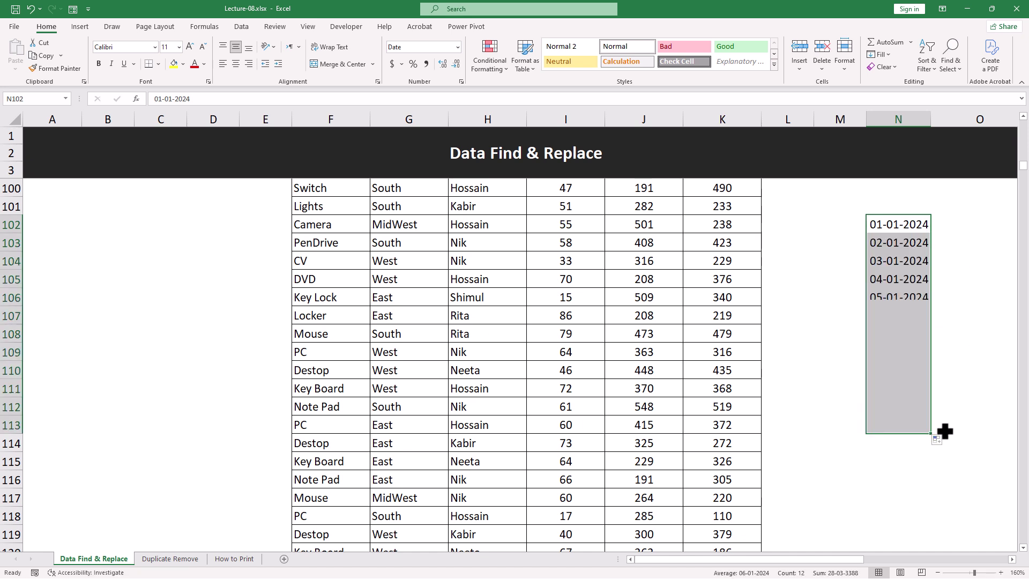
click(946, 460)
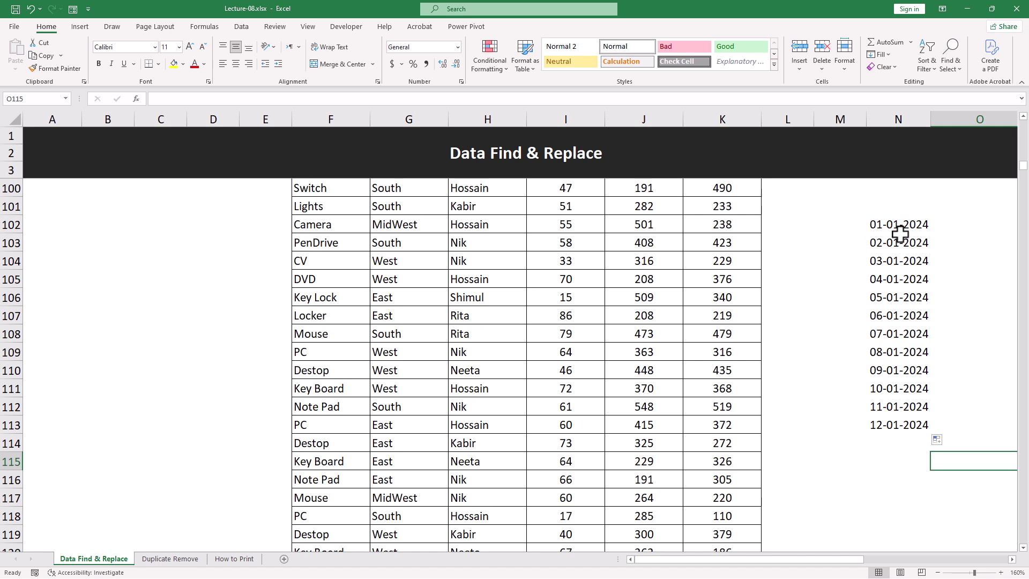
drag(904, 222, 921, 425)
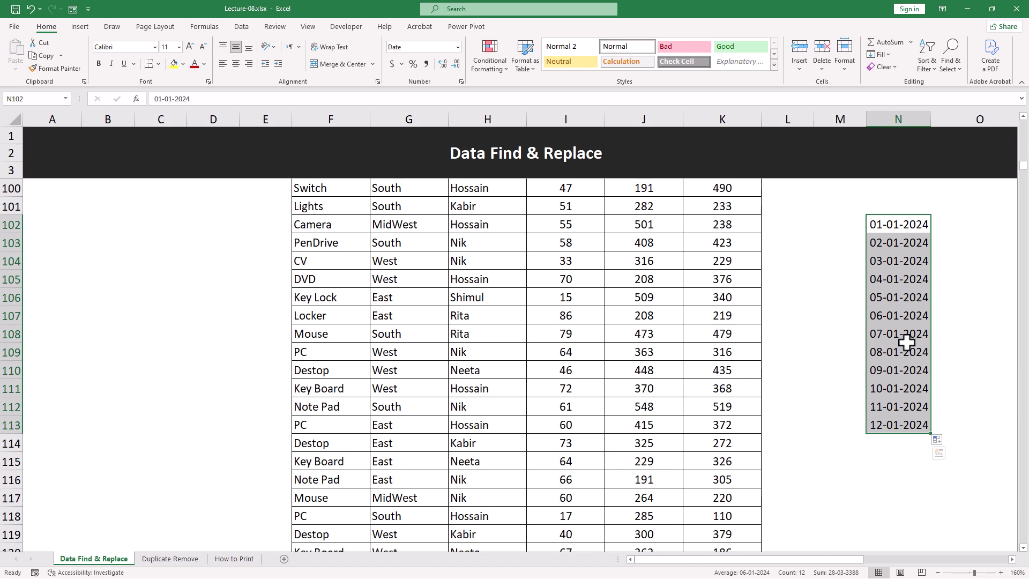
click(898, 484)
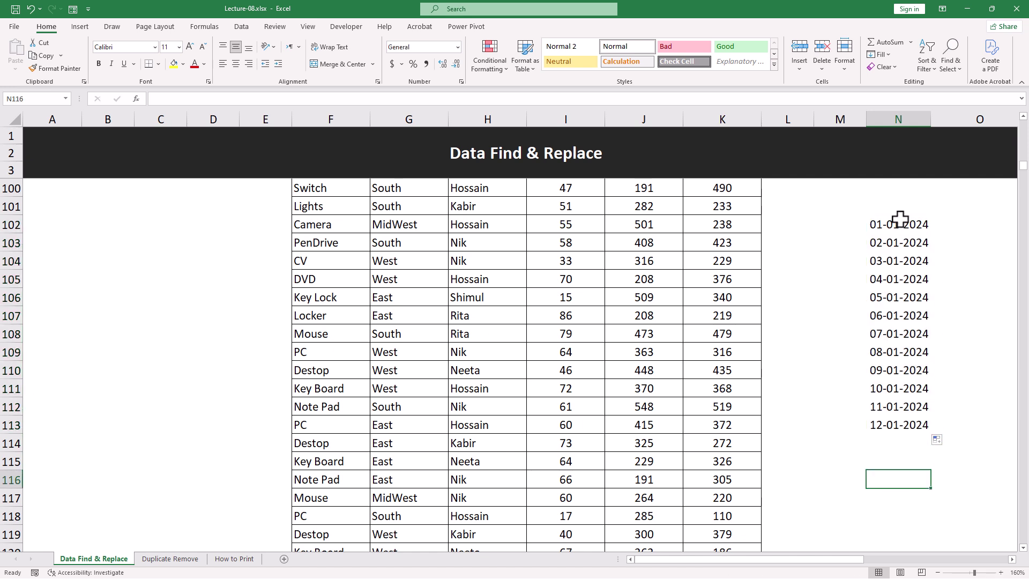
drag(899, 219, 914, 425)
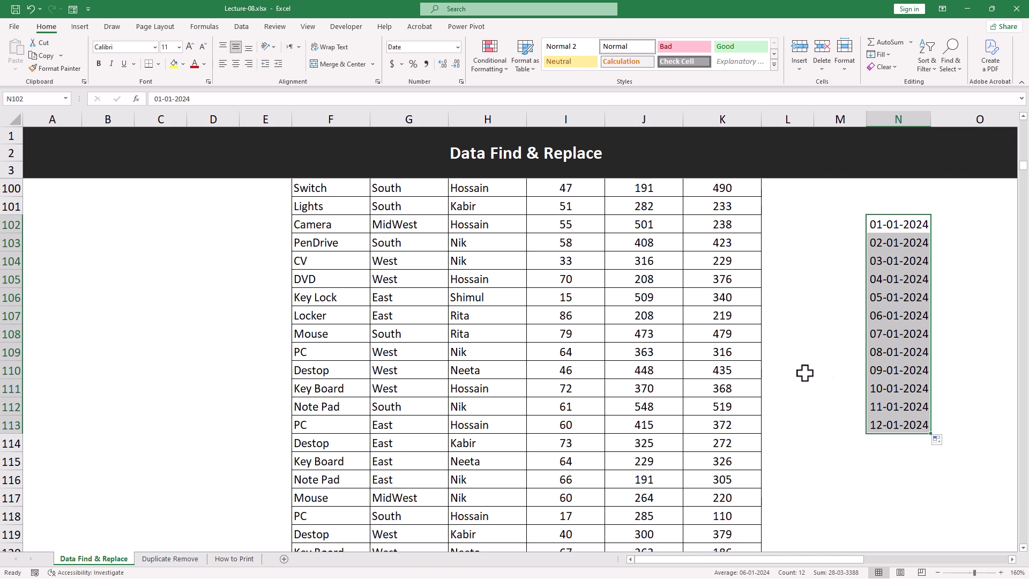
click(912, 464)
drag(896, 218, 917, 426)
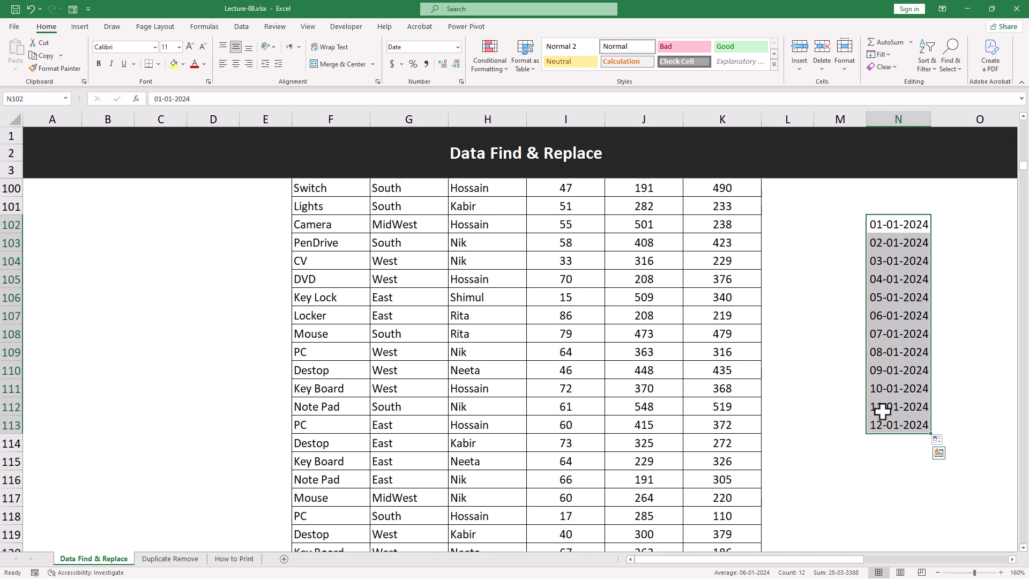
Change the year to 2025 by hand in the first two dates, cells N102 and N103.
double_click(919, 223)
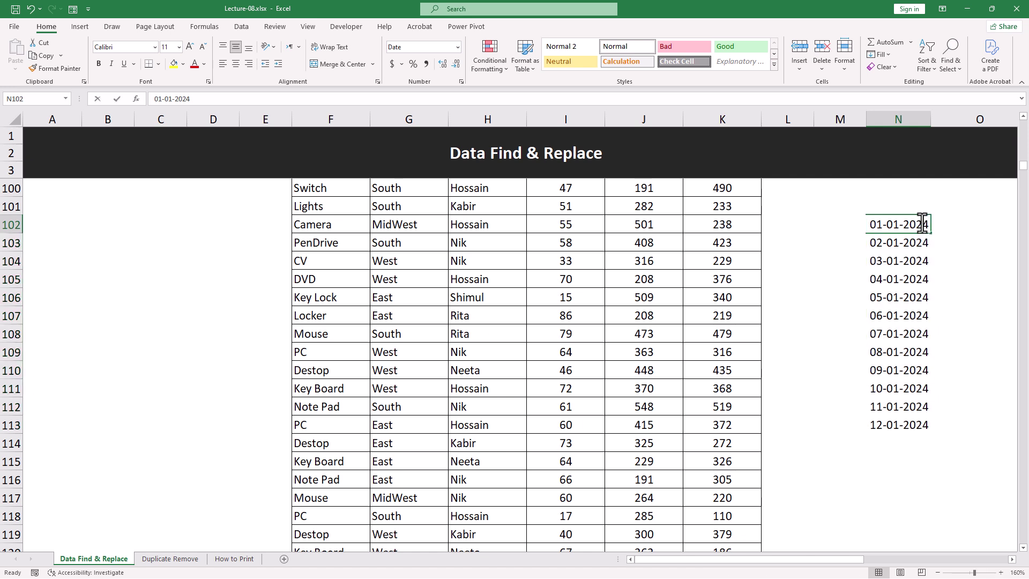
click(928, 225)
key(BackSpace)
text(5)
click(961, 327)
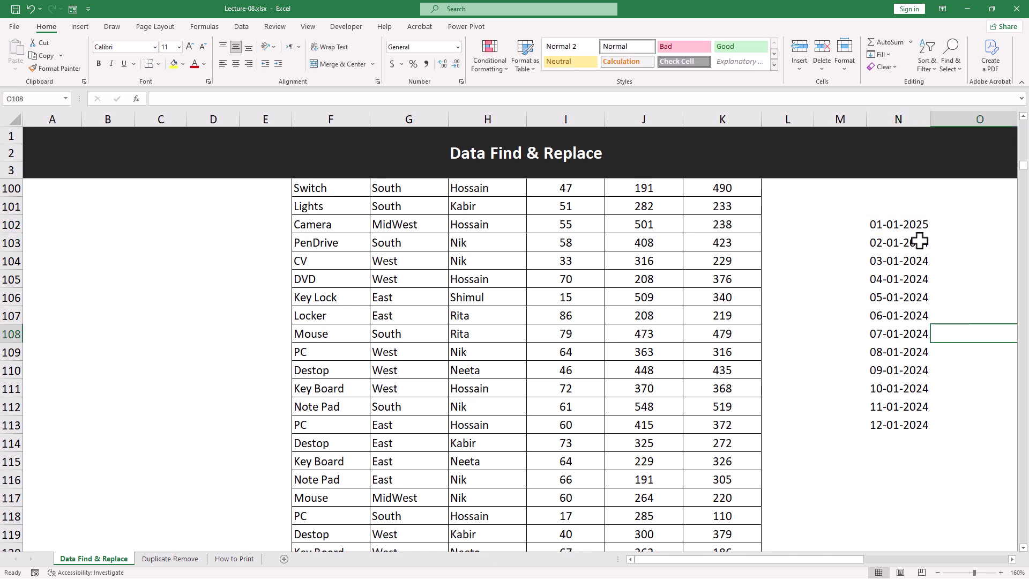
double_click(919, 241)
key(BackSpace)
text(5)
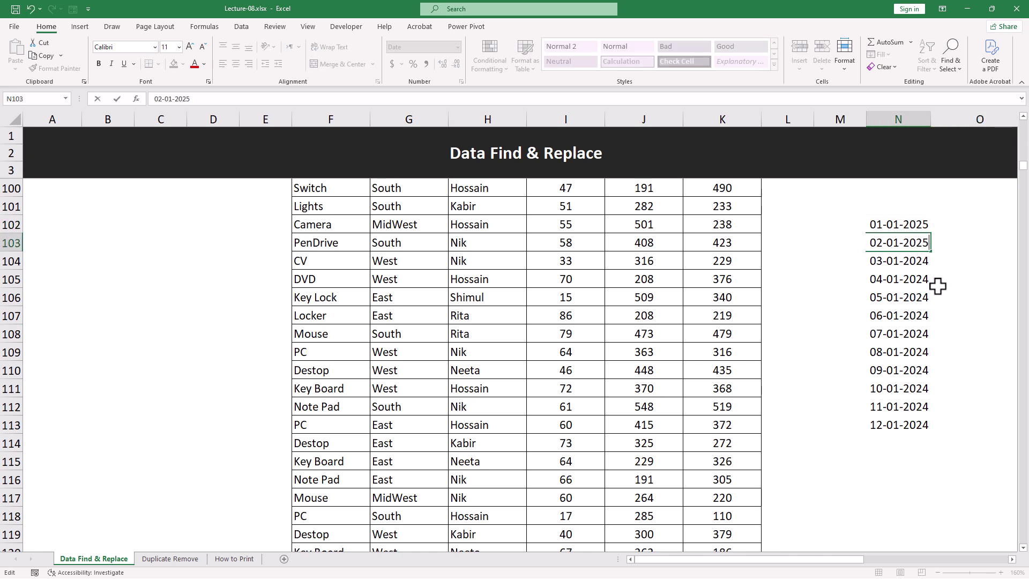
click(957, 313)
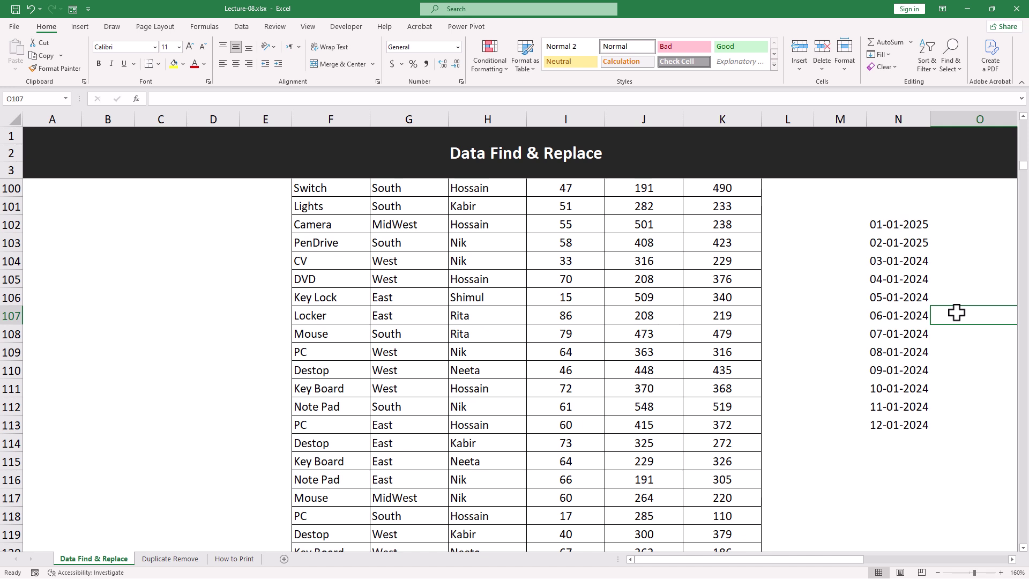
drag(900, 221, 911, 418)
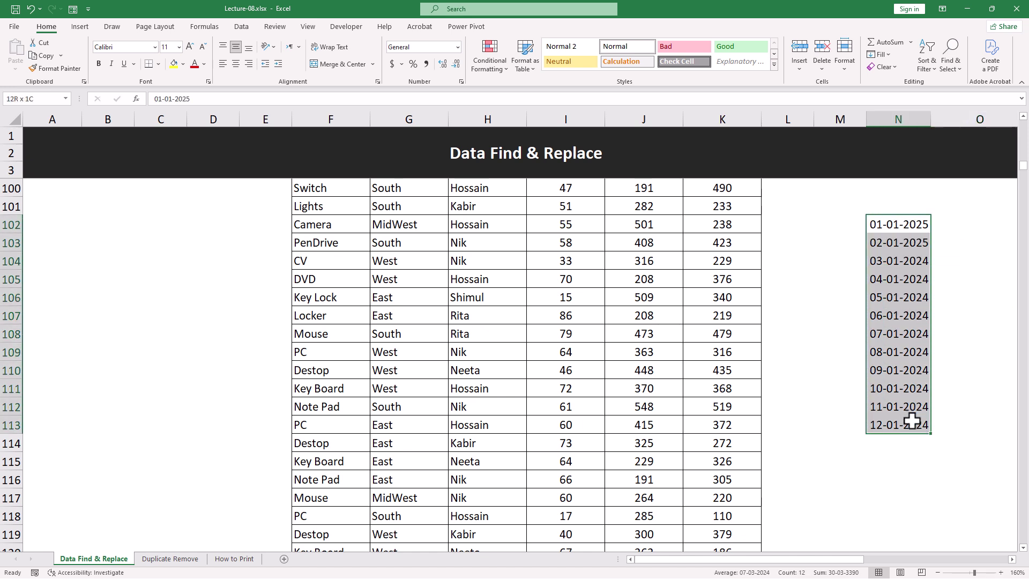
click(875, 458)
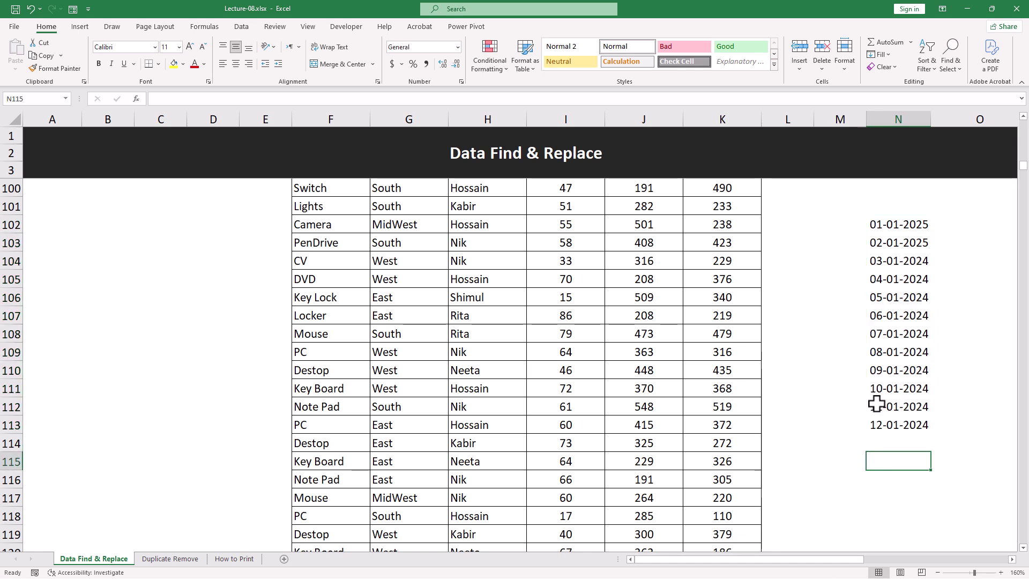
scroll(876, 405, down, 2)
click(873, 427)
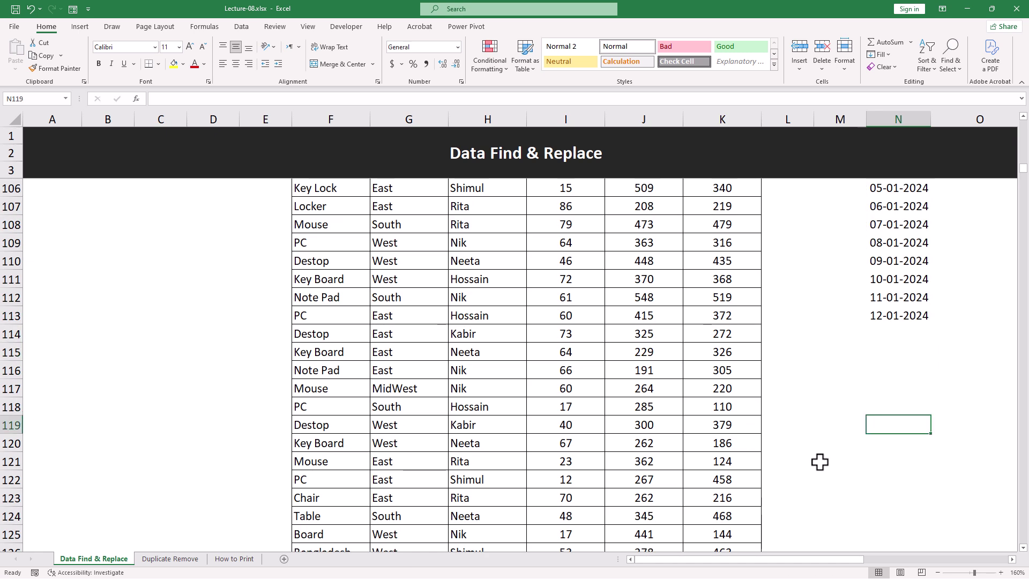
Enter the number 2024 in cell B116, away from the date list.
click(116, 370)
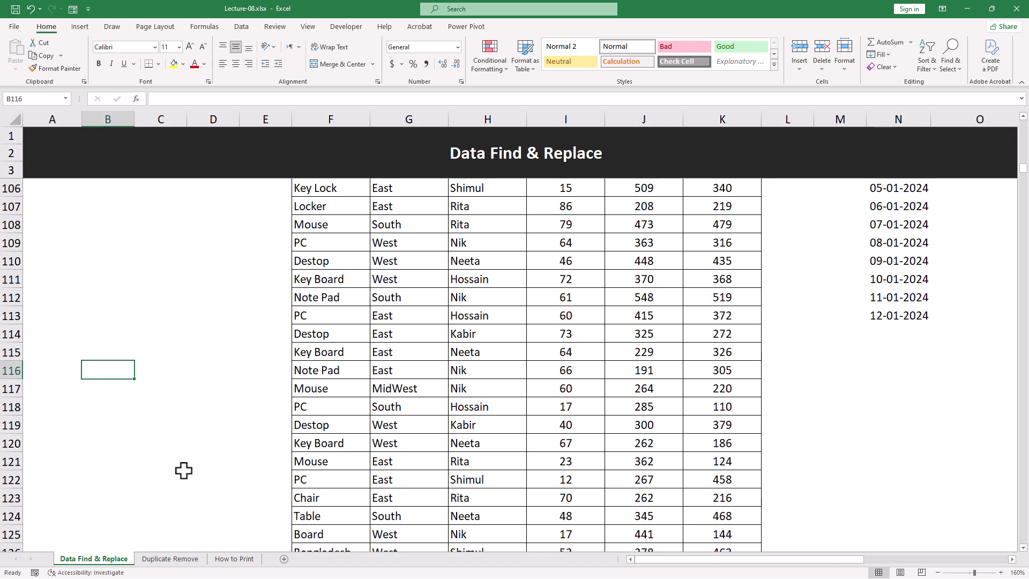
text(2)
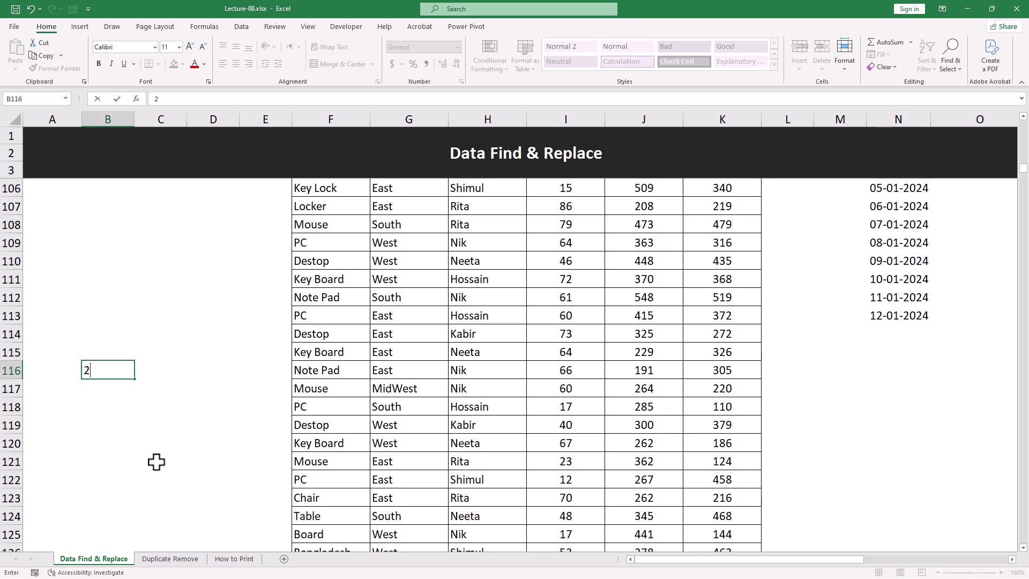
text(024)
click(156, 462)
click(146, 281)
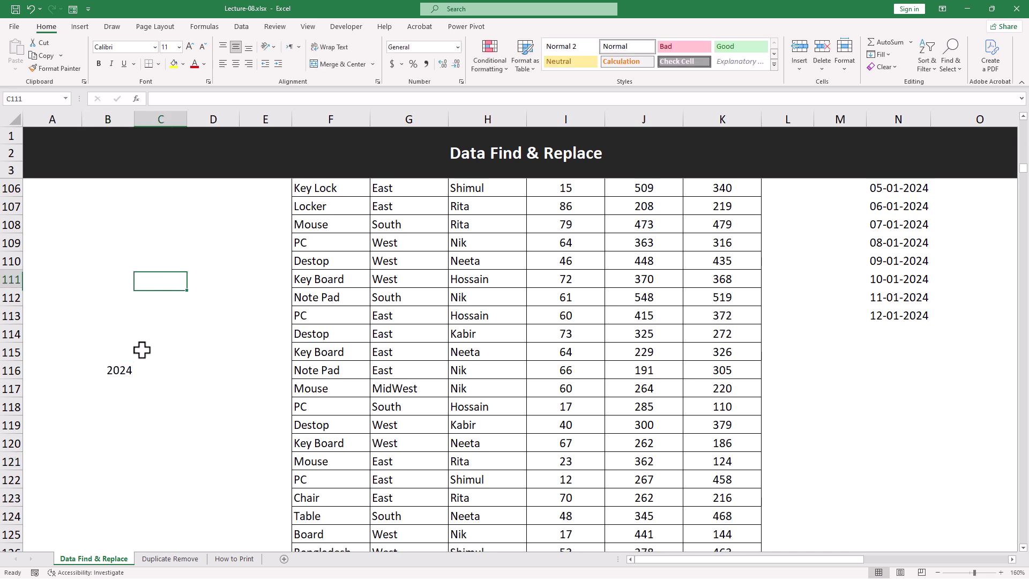
click(150, 389)
click(837, 407)
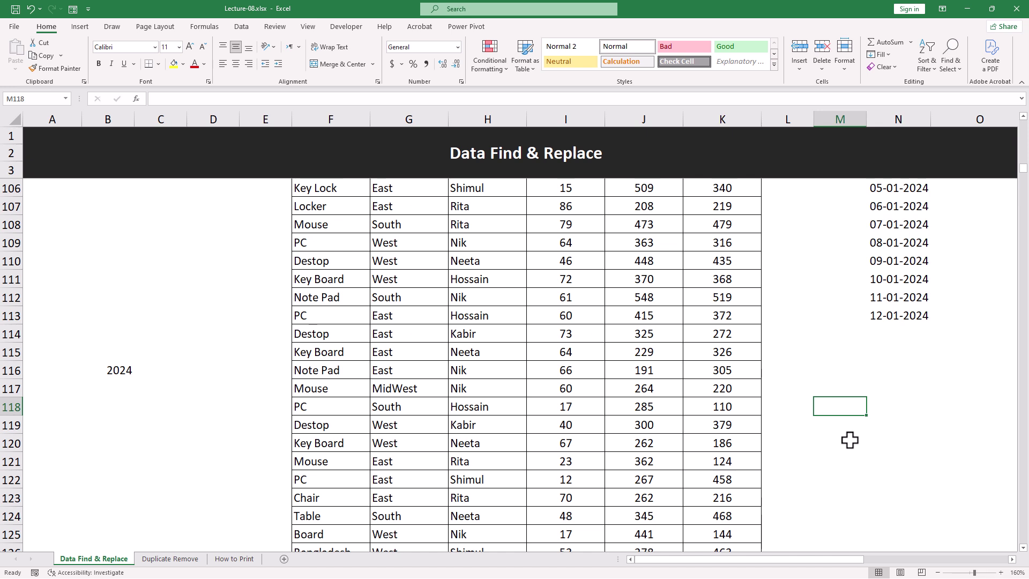
key(ctrl+f)
click(584, 288)
double_click(608, 303)
text(2024)
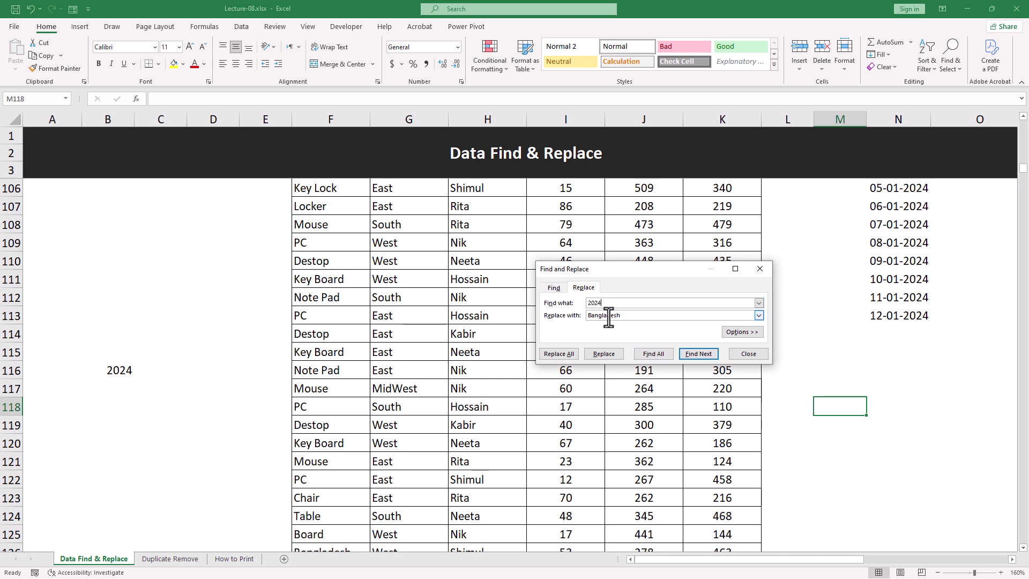
double_click(607, 315)
text(2025)
click(759, 271)
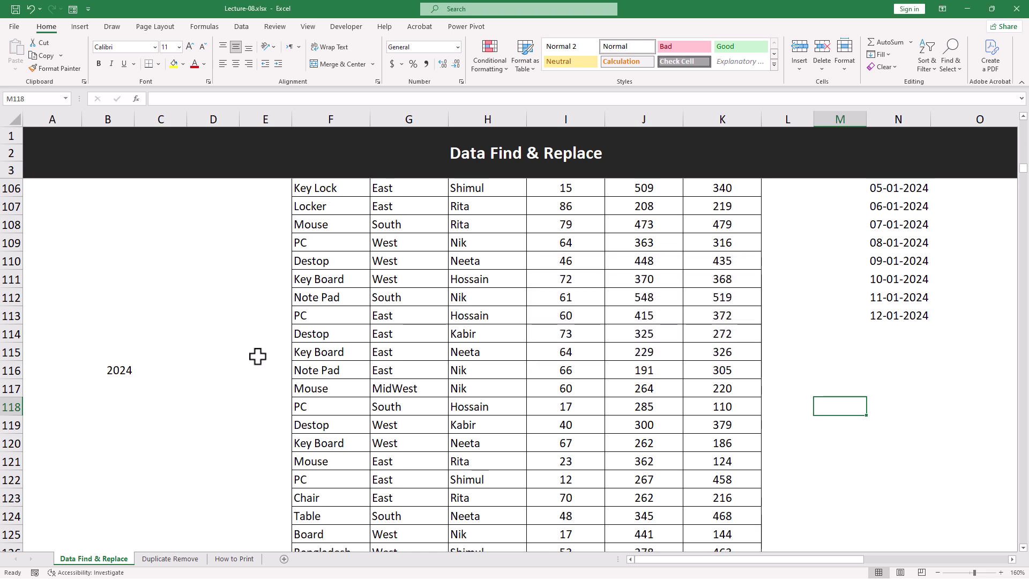
Enter 25 in the empty cell C110 and change that entry to 24.
click(149, 256)
text(25)
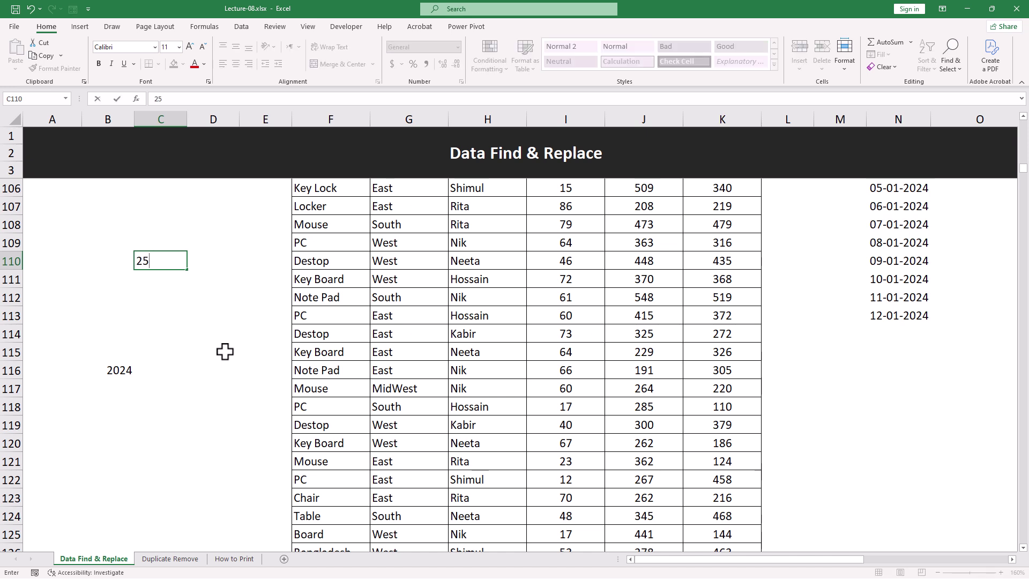
click(225, 351)
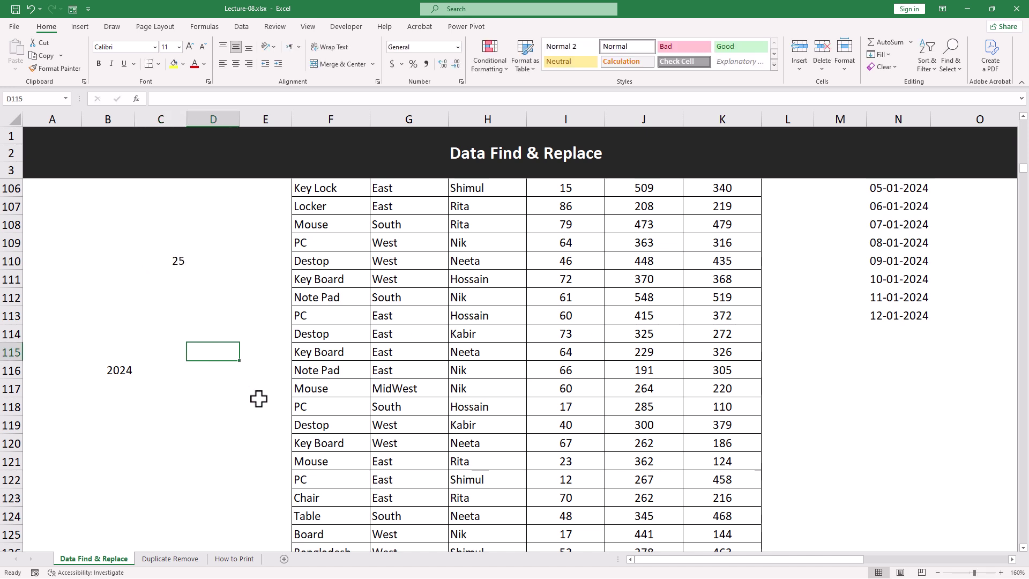
click(179, 265)
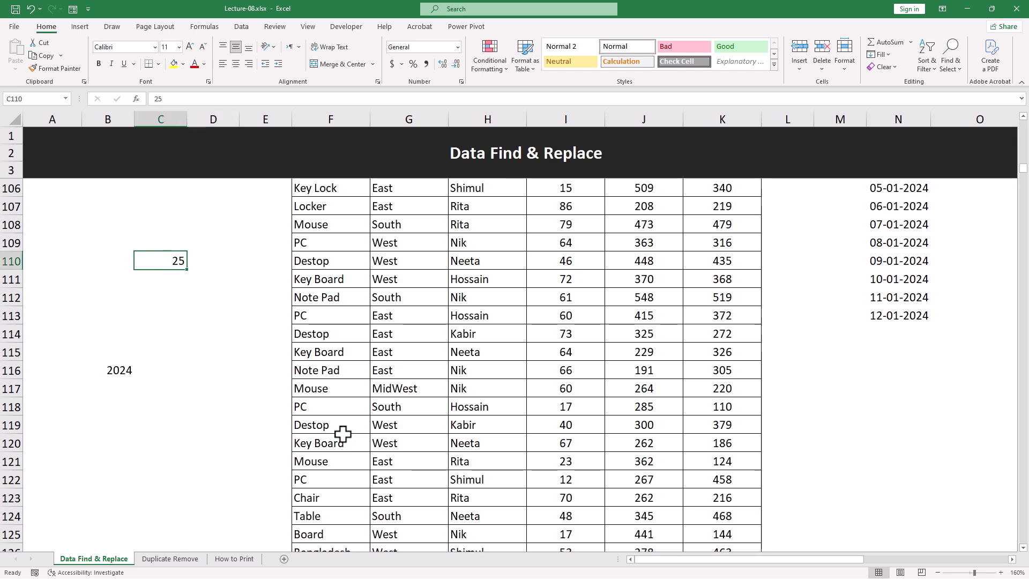
text(24)
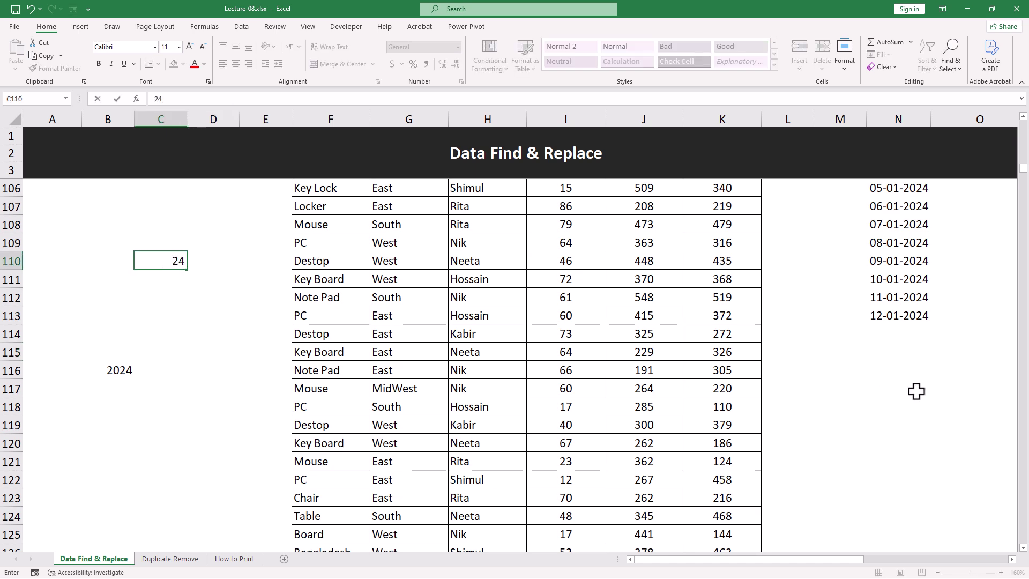
click(914, 390)
Replace all occurrences of 2024 with 2025 across the whole sheet, without limiting the replacement to a selection.
scroll(914, 340, up, 2)
scroll(874, 503, down, 2)
click(868, 480)
key(ctrl+f)
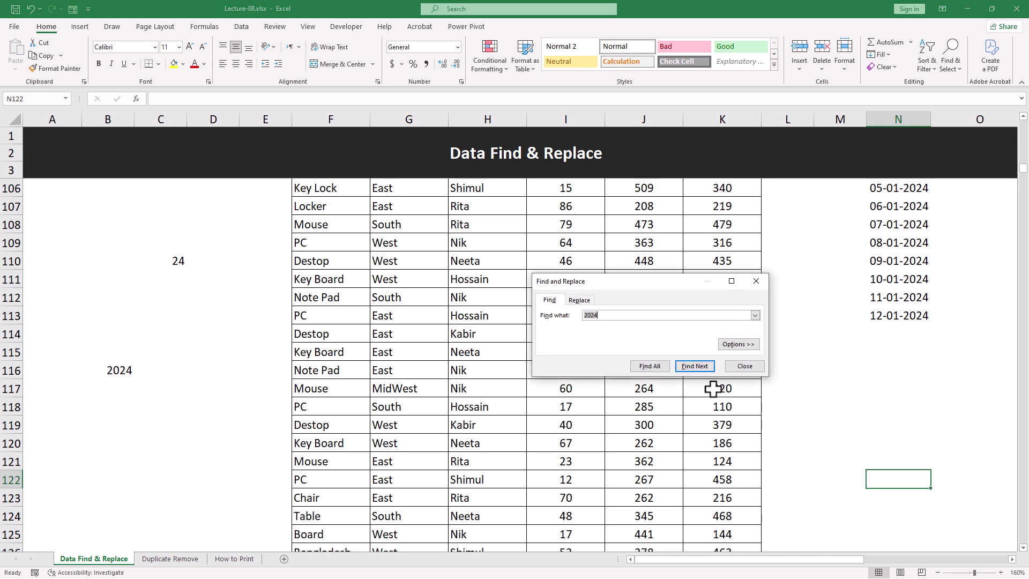
click(580, 299)
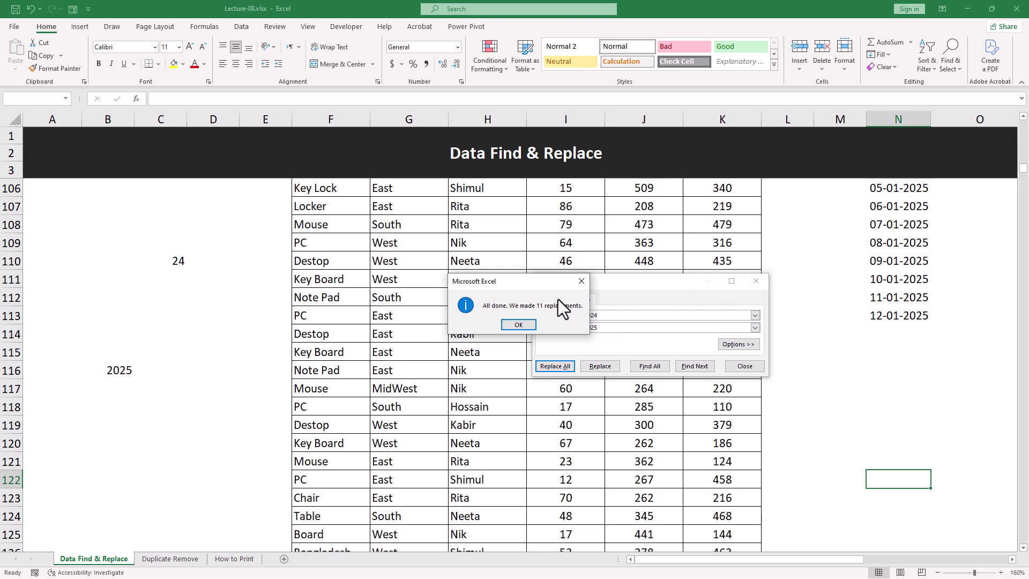
click(581, 280)
click(757, 281)
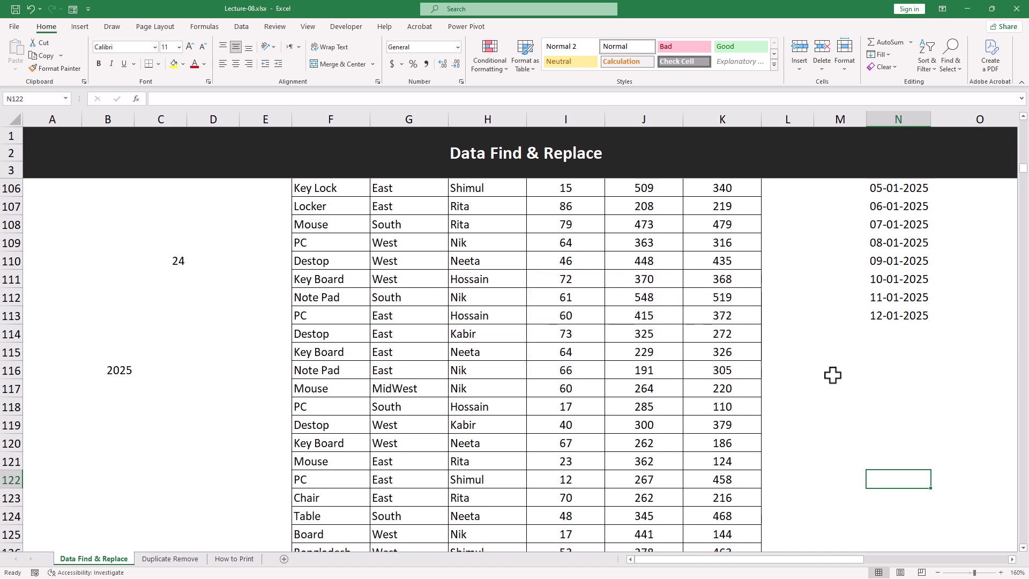
Undo the sheet-wide replacement of 2024 with 2025 and select cell C110.
key(ctrl+z)
click(832, 375)
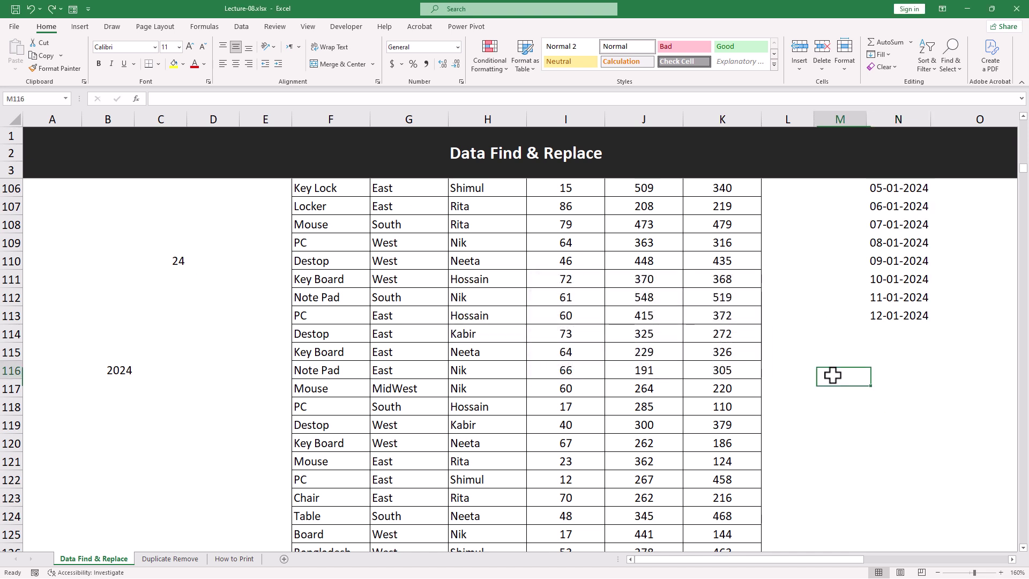
click(179, 262)
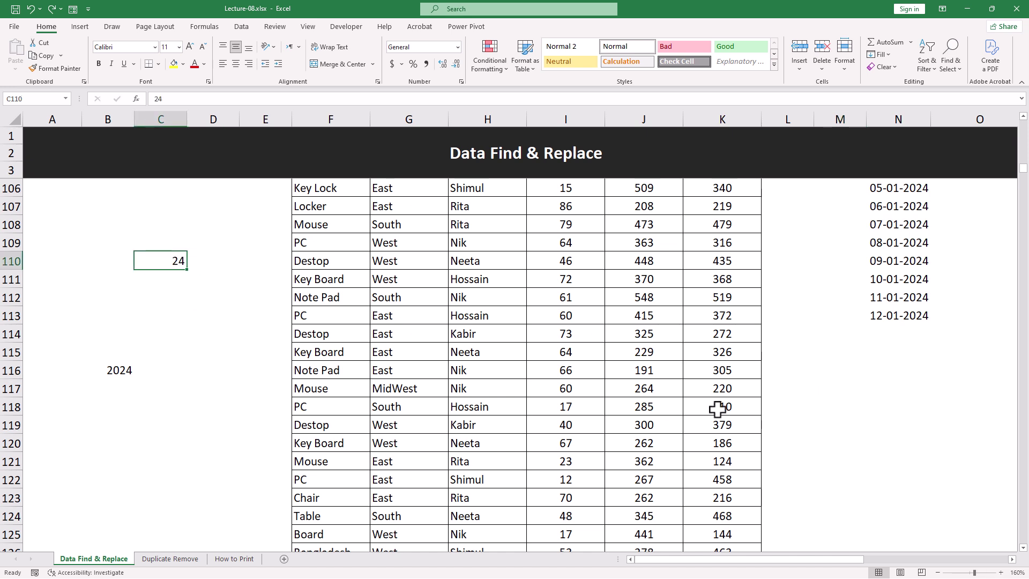
Replace all occurrences of 24 with 25 across the whole sheet and review the changed cells.
click(884, 405)
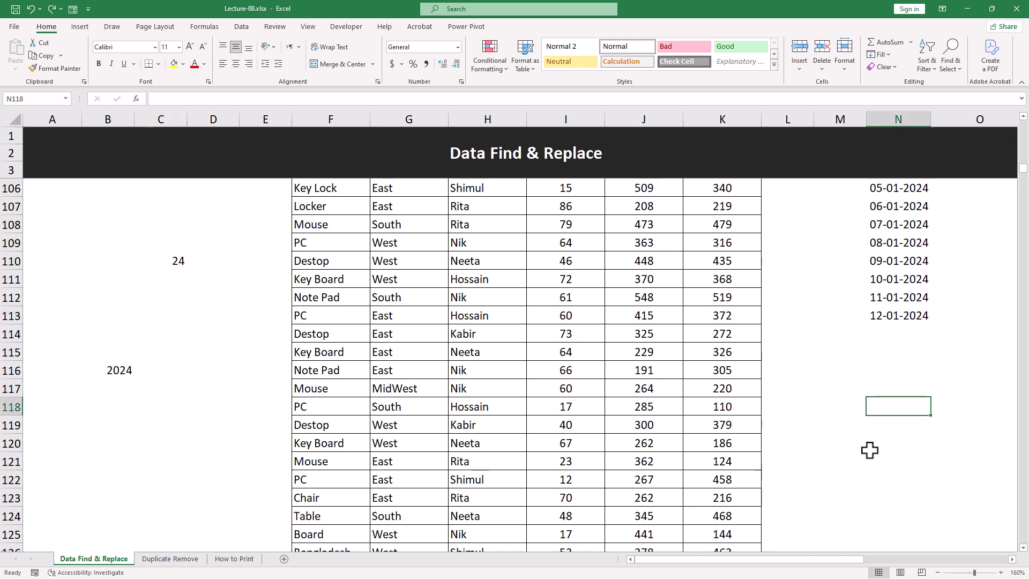
key(ctrl+f)
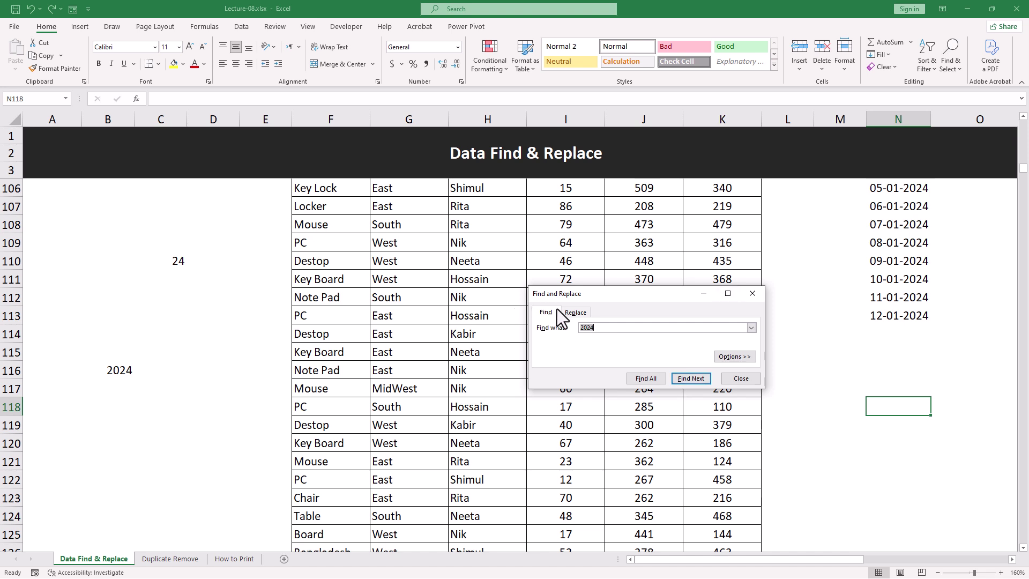
click(575, 312)
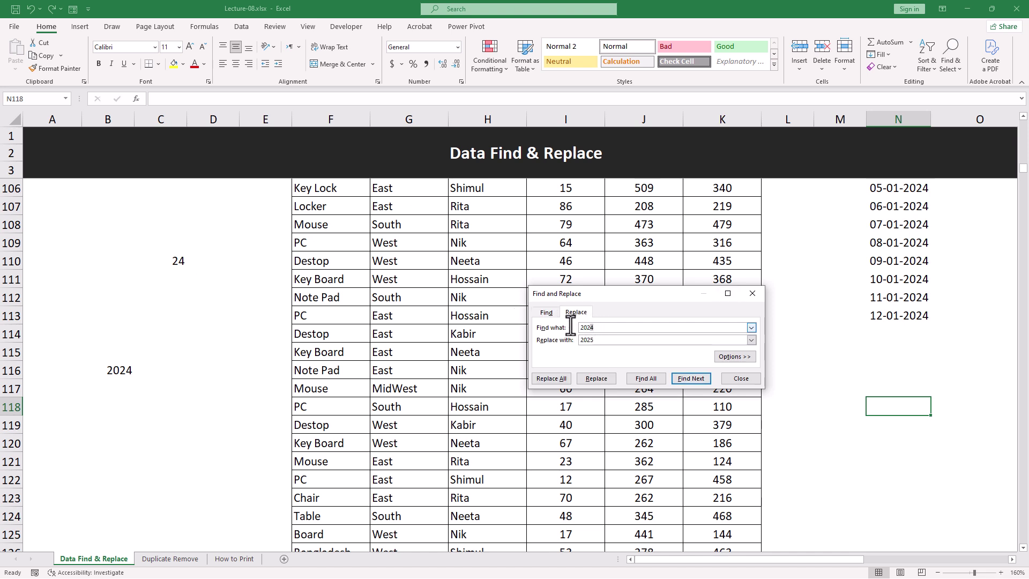
text(24)
key(Tab)
text(25)
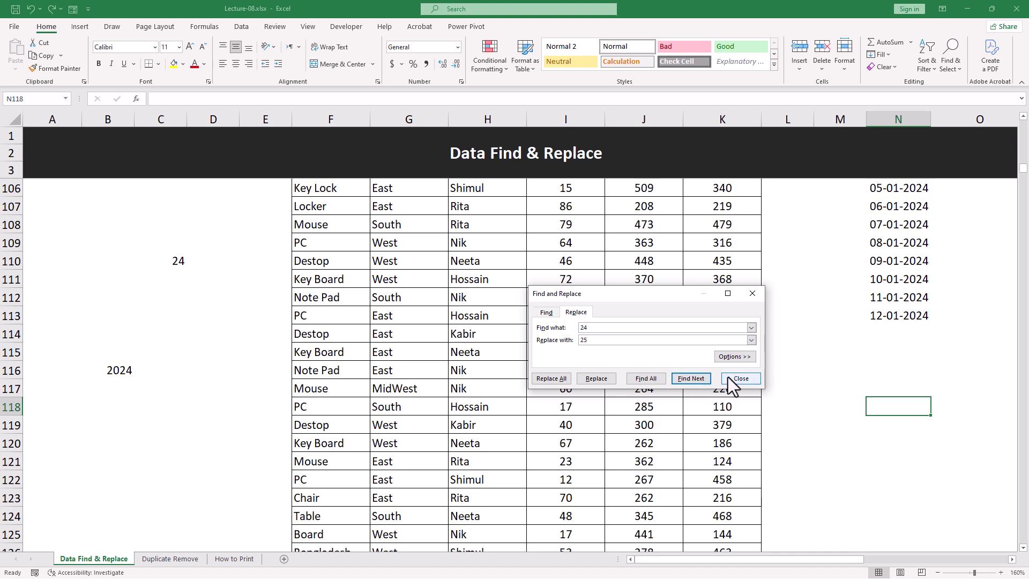
click(556, 379)
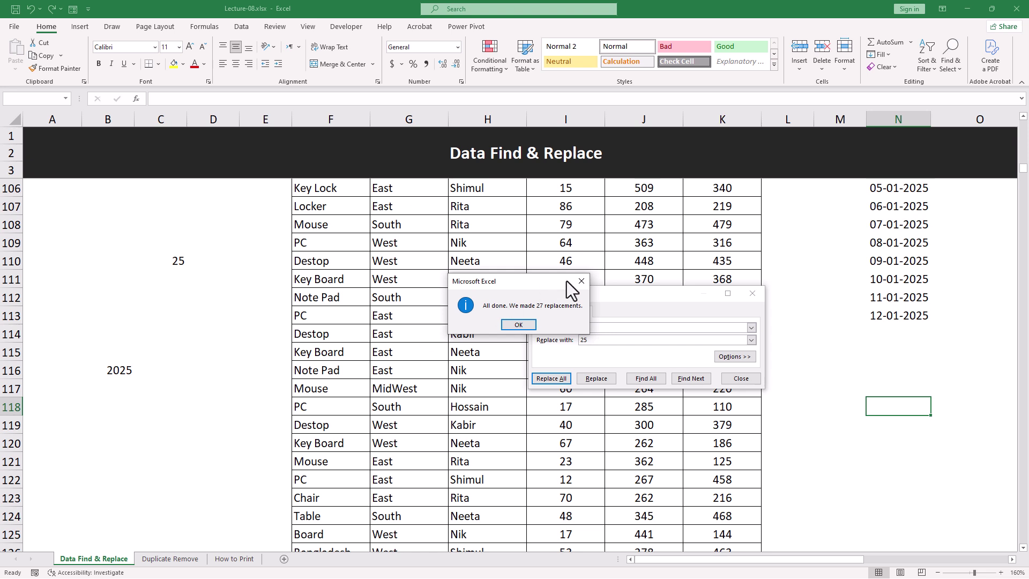
click(584, 282)
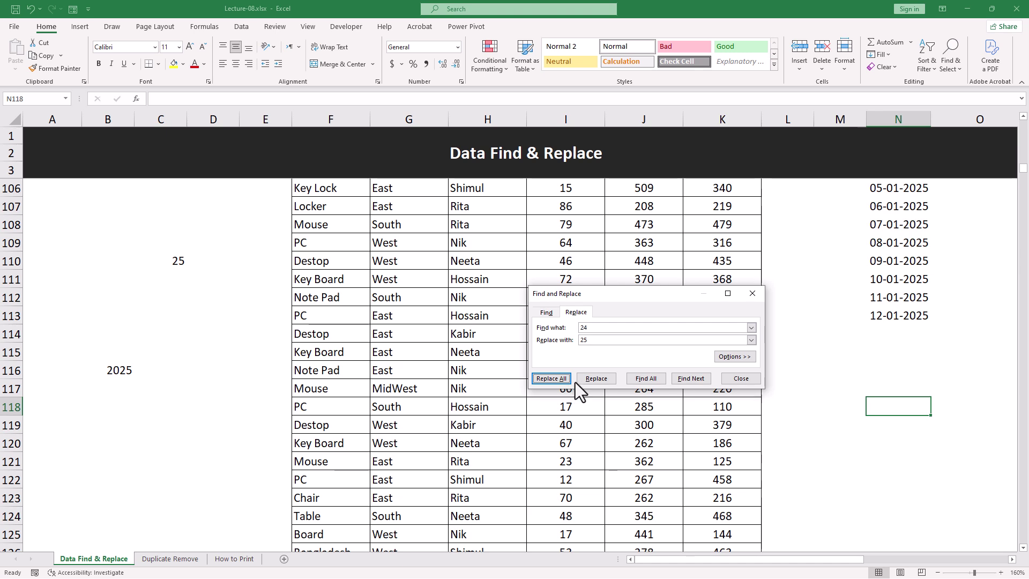
scroll(589, 493, down, 2)
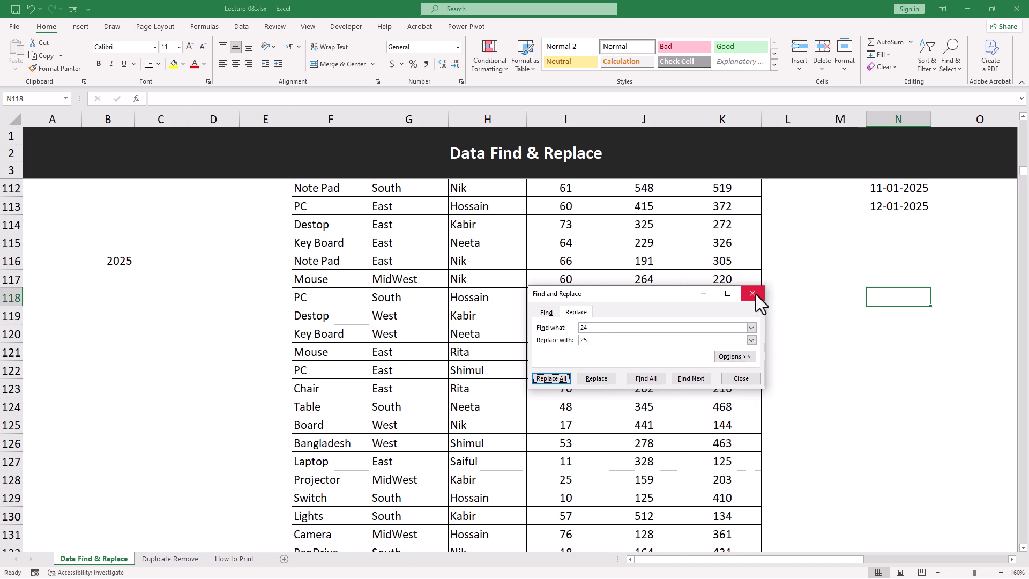
click(752, 293)
Undo the sheet-wide replacement of 24 with 25 and check cell B116.
key(ctrl+z)
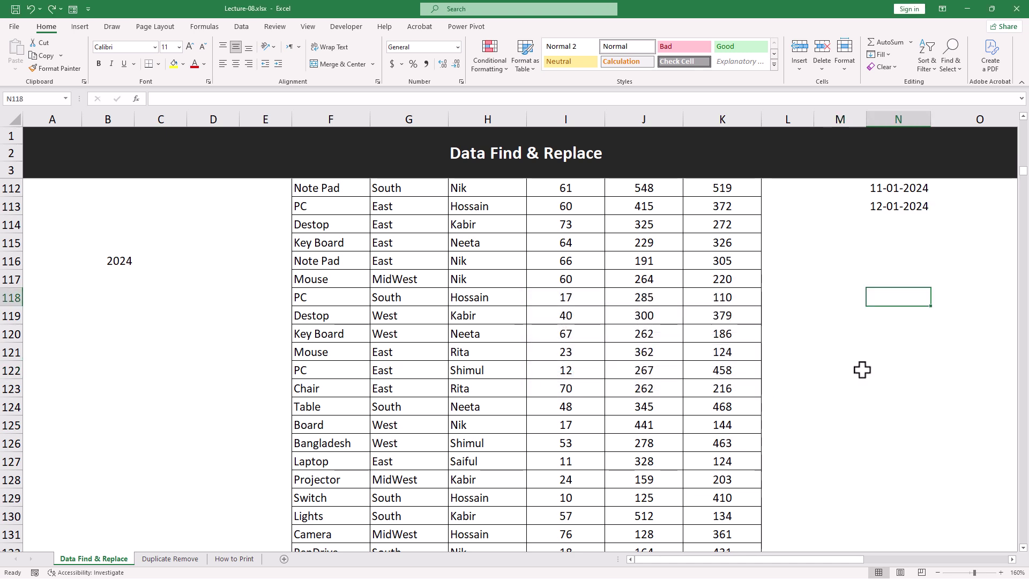
scroll(861, 370, up, 3)
click(126, 425)
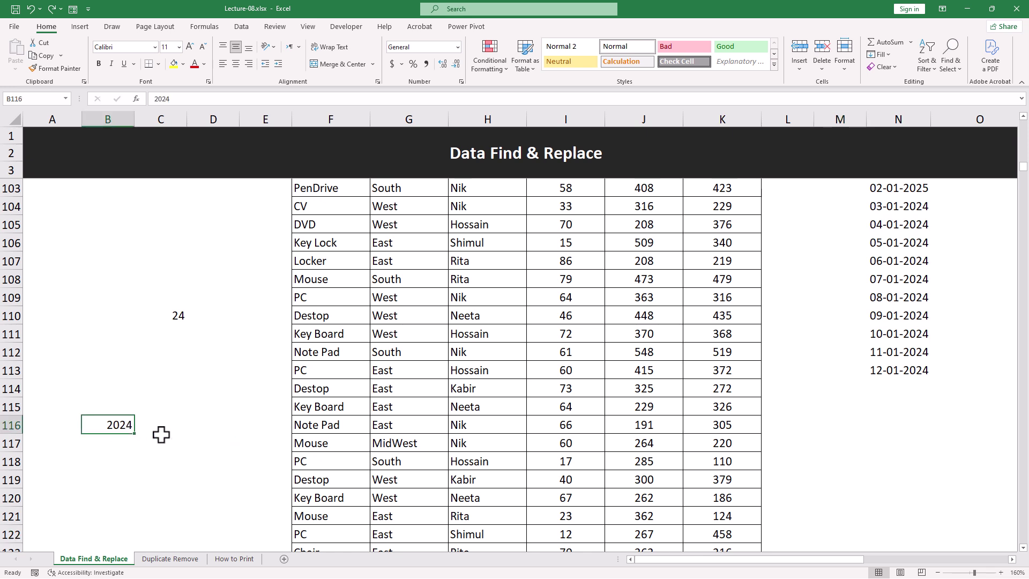
click(126, 243)
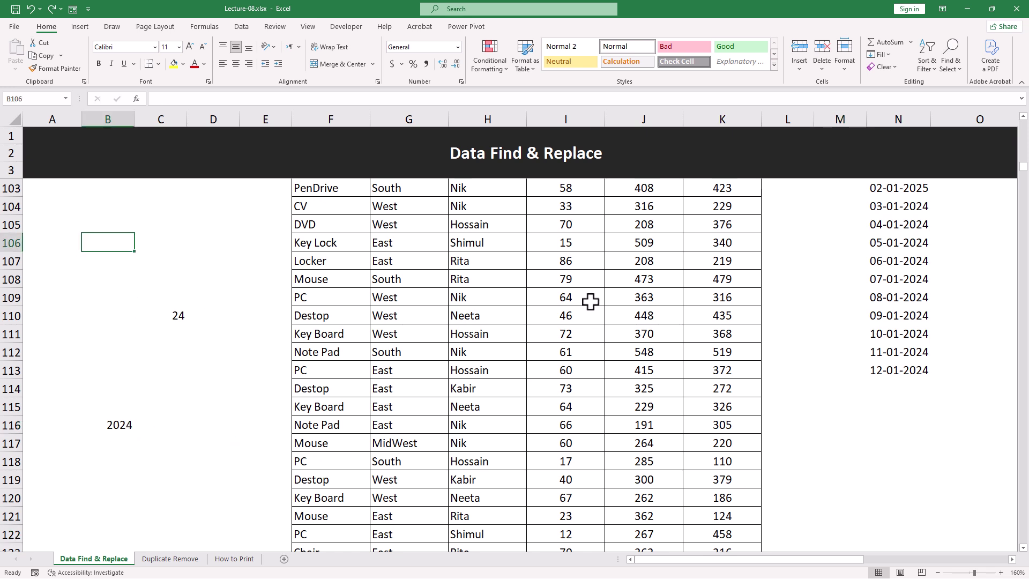
Enter 2024 in cell K115 of the table as another value outside the date list.
click(659, 422)
click(724, 411)
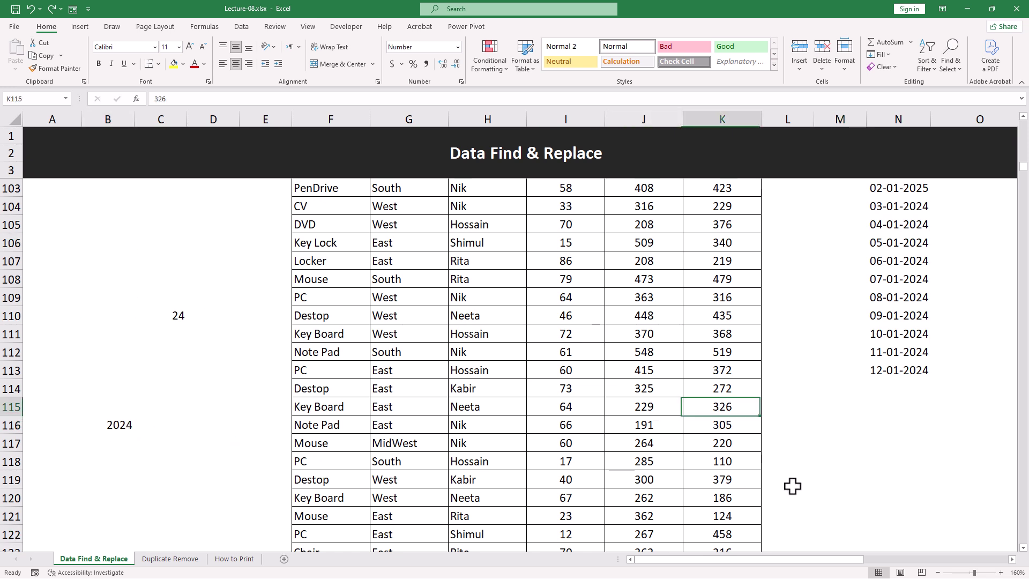
text(20)
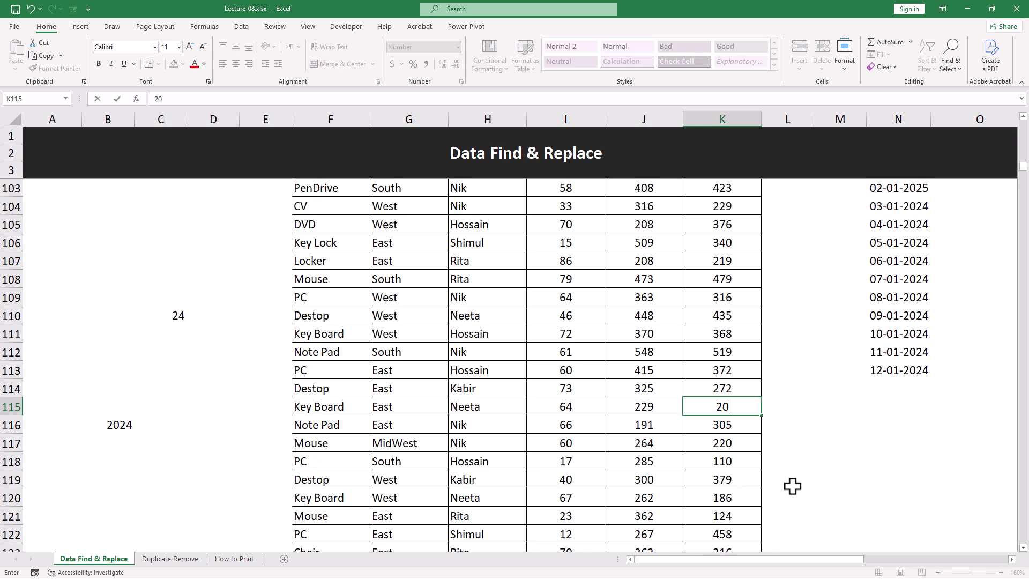
text(24)
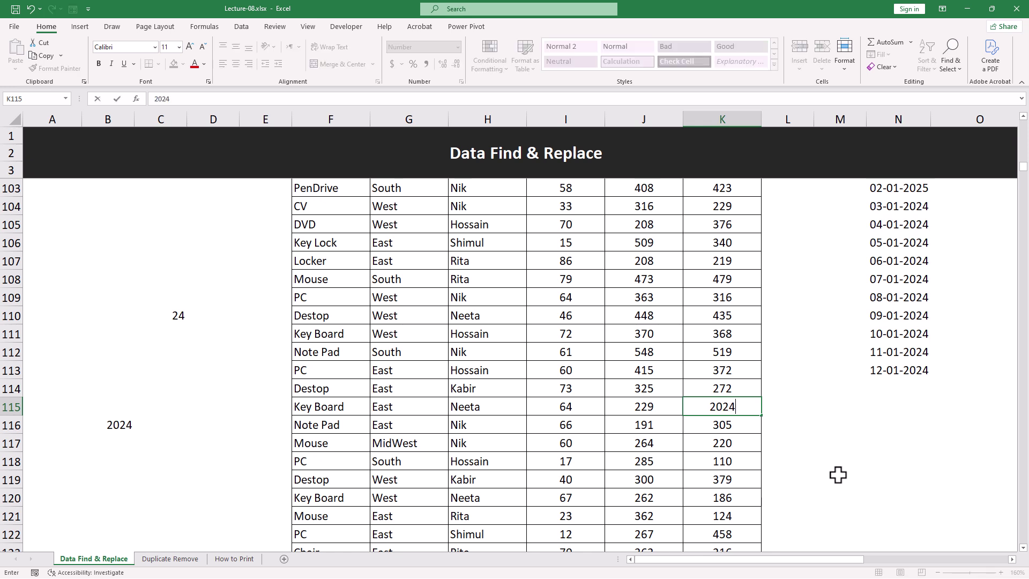
click(829, 477)
click(721, 405)
click(107, 425)
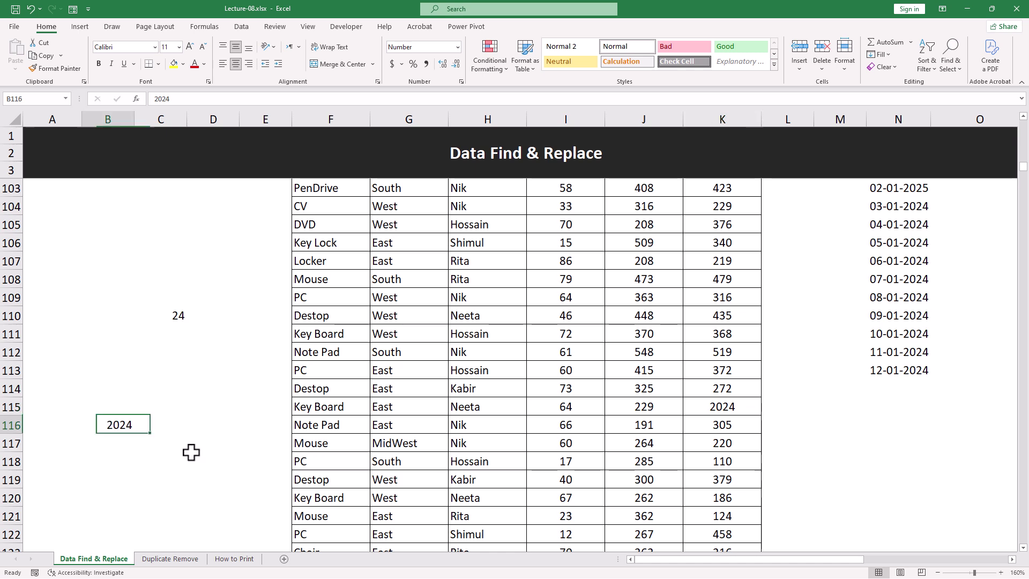
Replace all occurrences of 2024 with 2025 only within the selected date range N102:N113.
click(890, 407)
scroll(943, 407, up, 2)
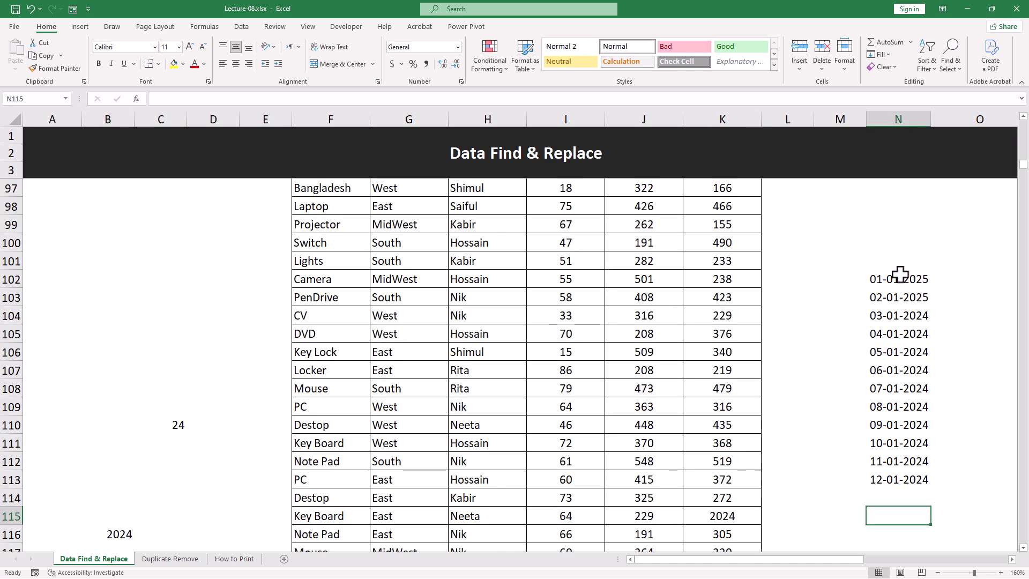
drag(911, 279, 928, 479)
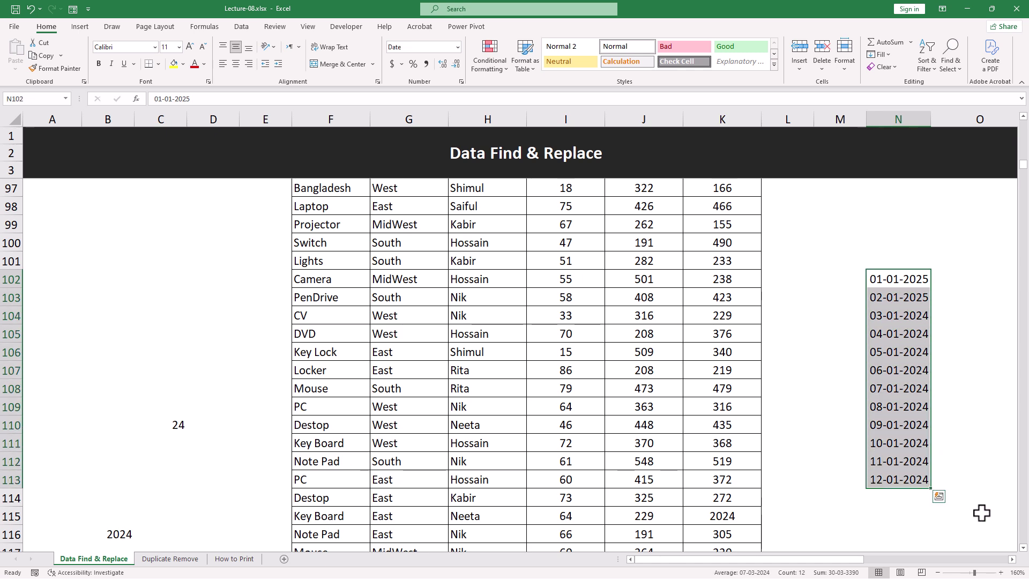
scroll(982, 513, down, 1)
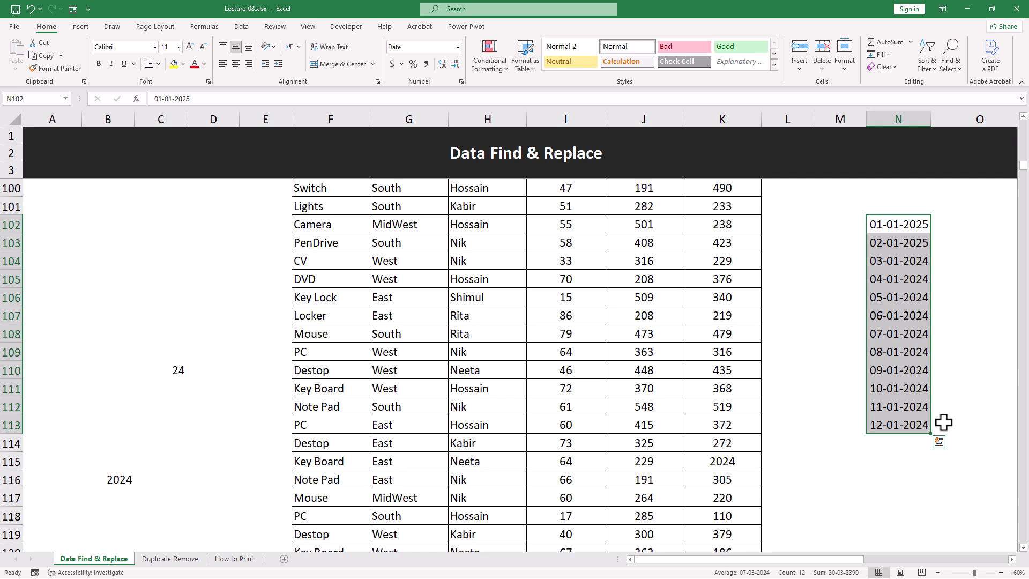
key(ctrl+f)
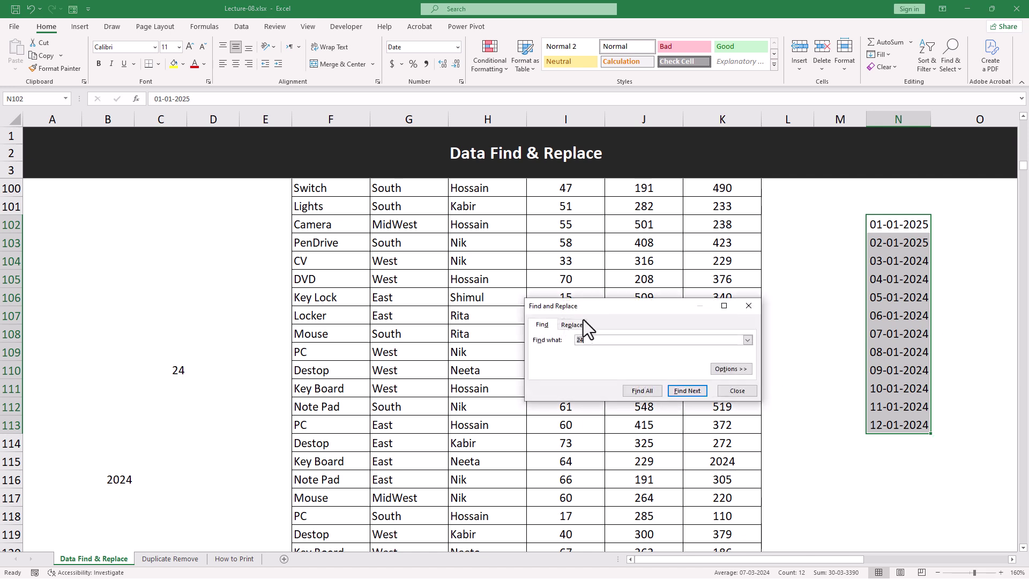
click(572, 324)
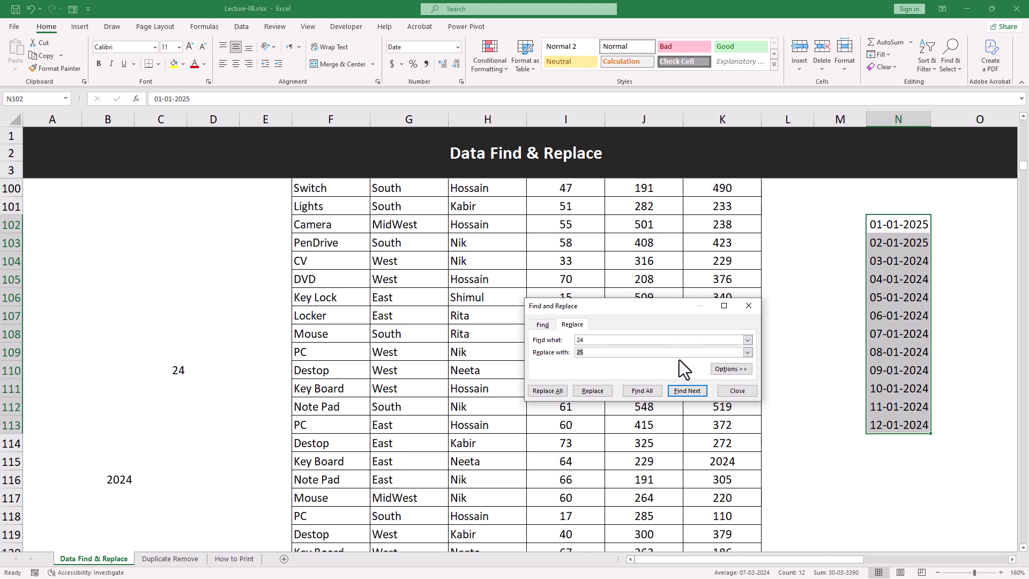
double_click(591, 339)
text(202)
double_click(579, 350)
text(2025)
click(551, 396)
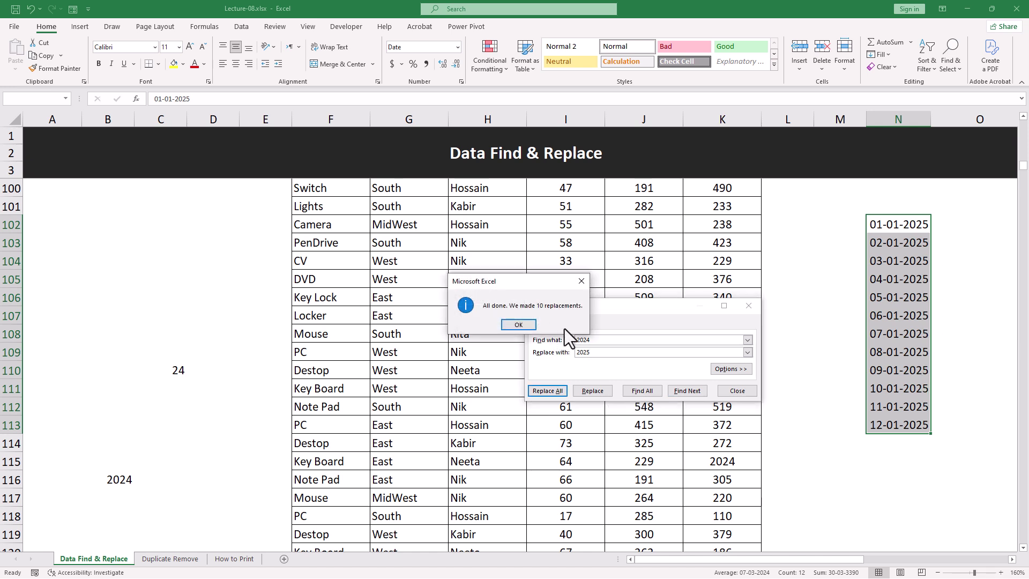
click(518, 324)
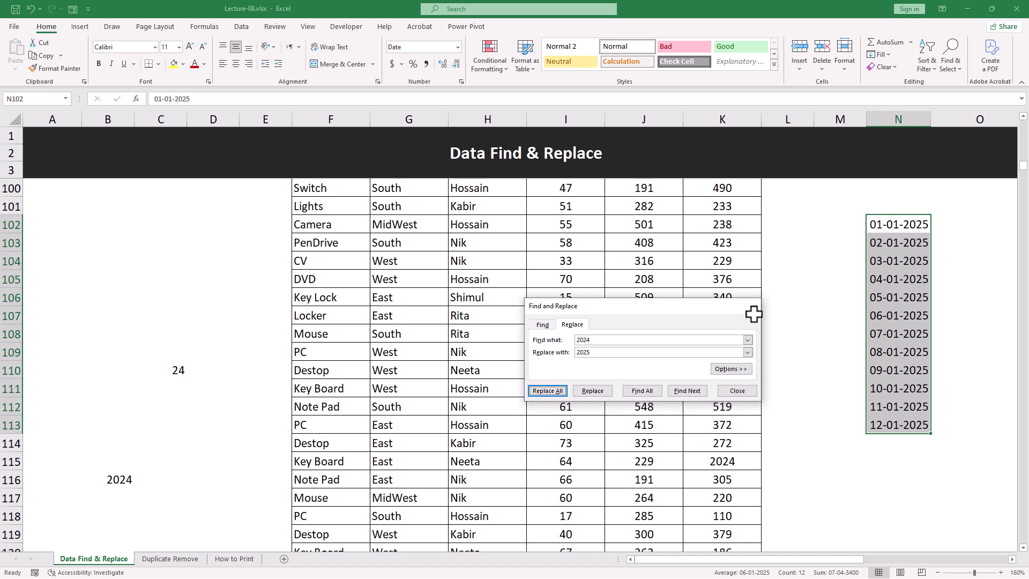
click(753, 304)
Check cells B116 and K115 outside the replaced date range and look through the table's rows.
click(128, 478)
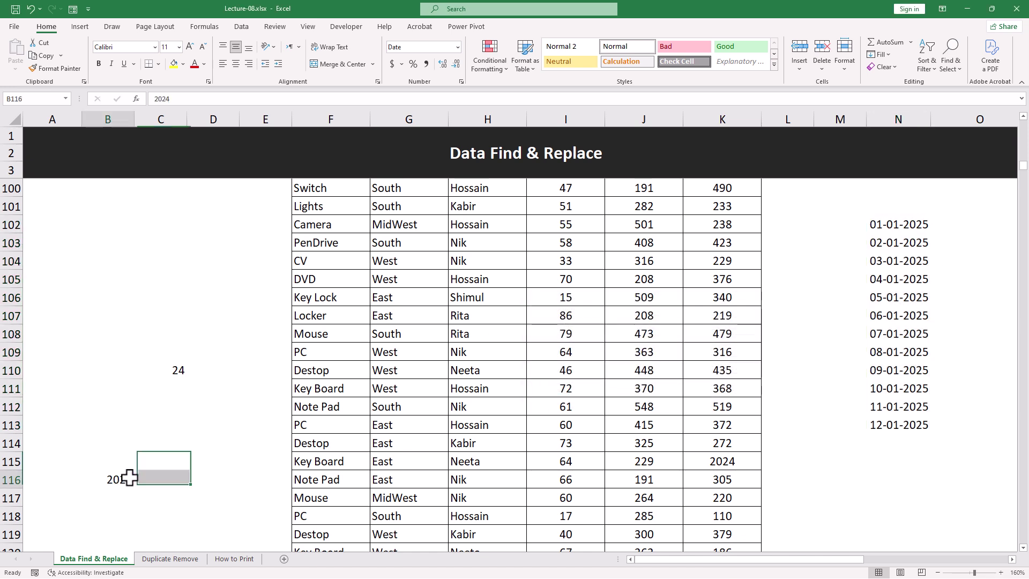
click(740, 461)
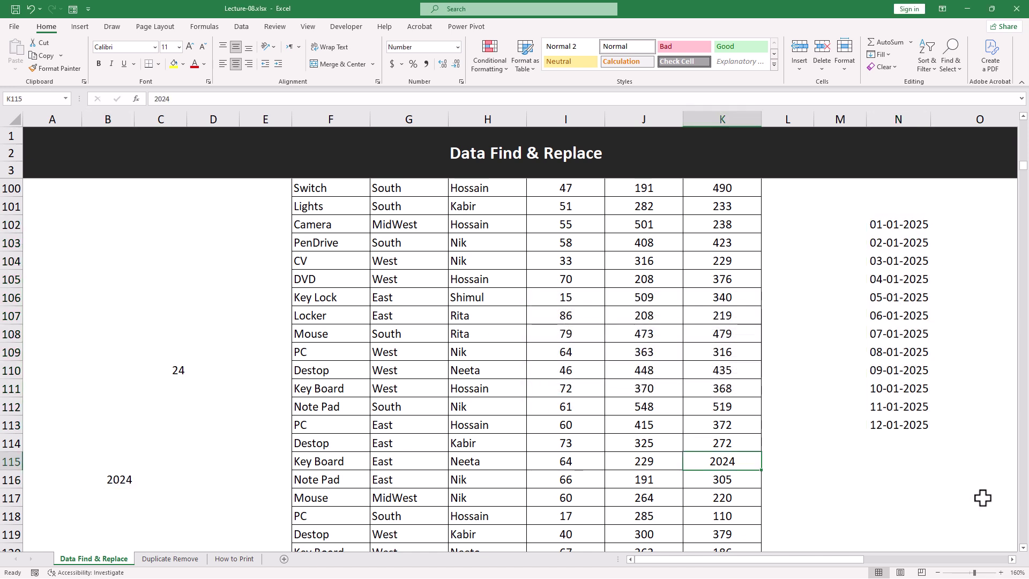
scroll(501, 418, up, 13)
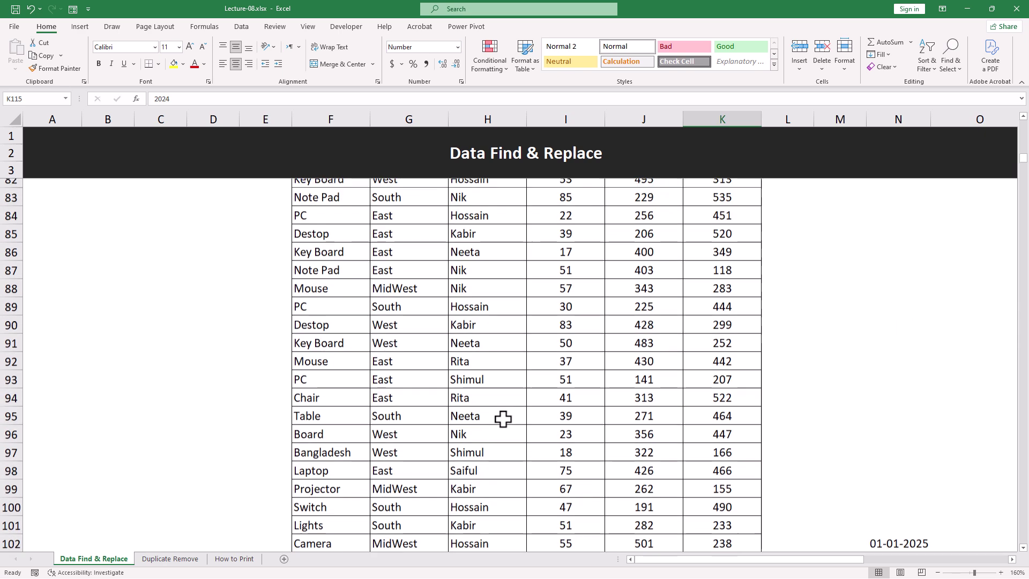
scroll(444, 407, up, 19)
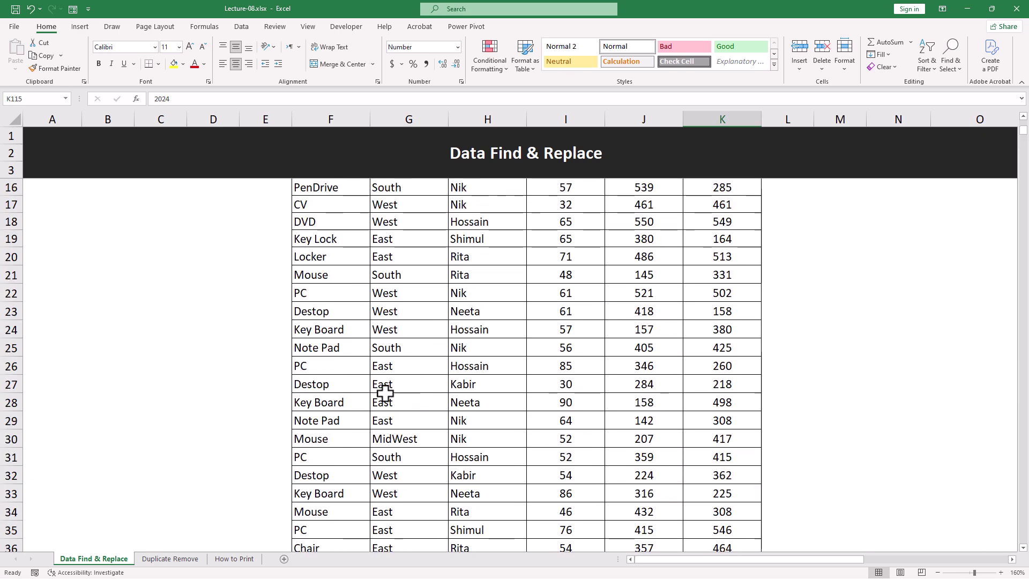
scroll(328, 316, down, 17)
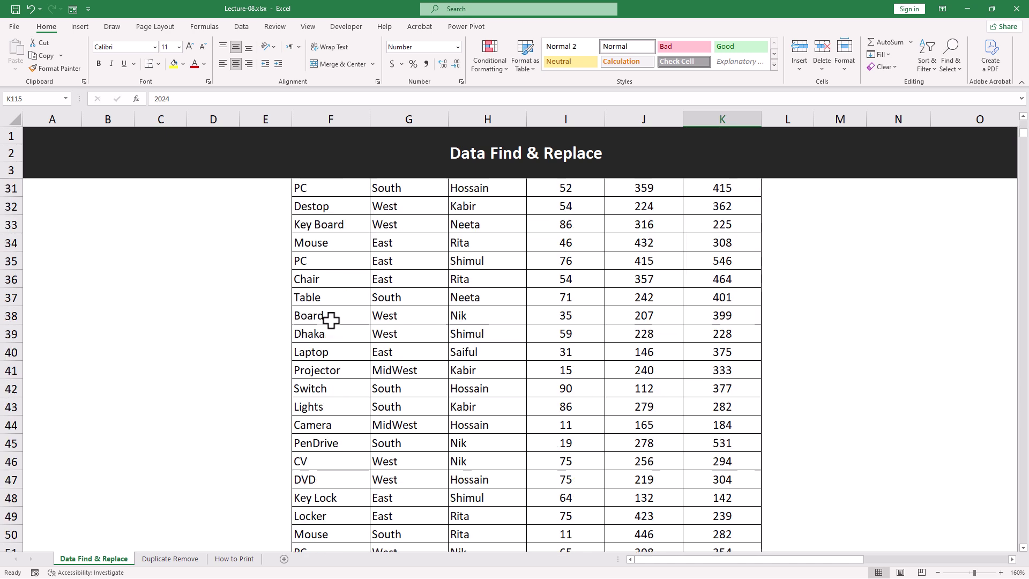
drag(325, 304, 335, 488)
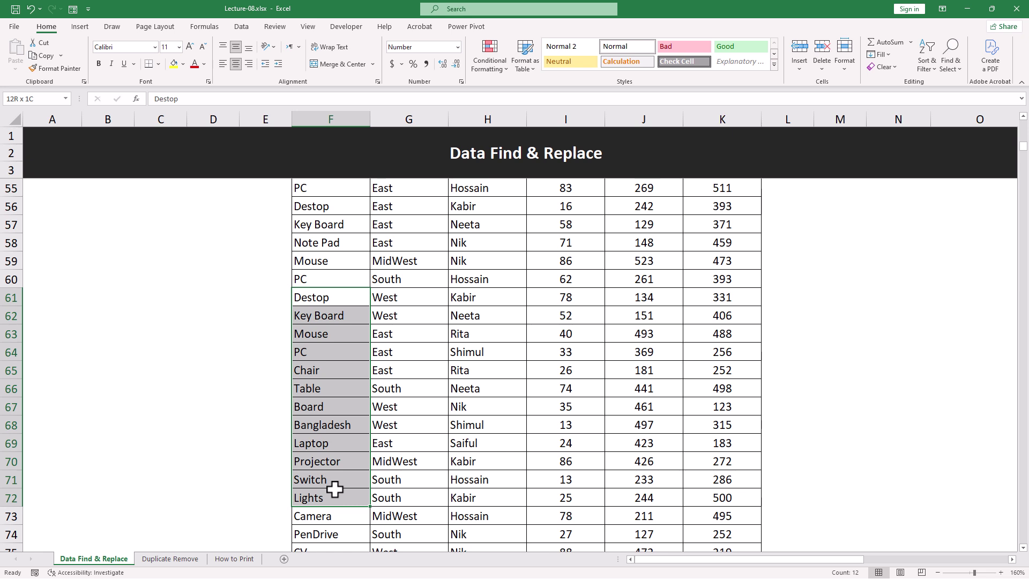
drag(335, 488, 335, 489)
click(335, 489)
drag(333, 296, 336, 498)
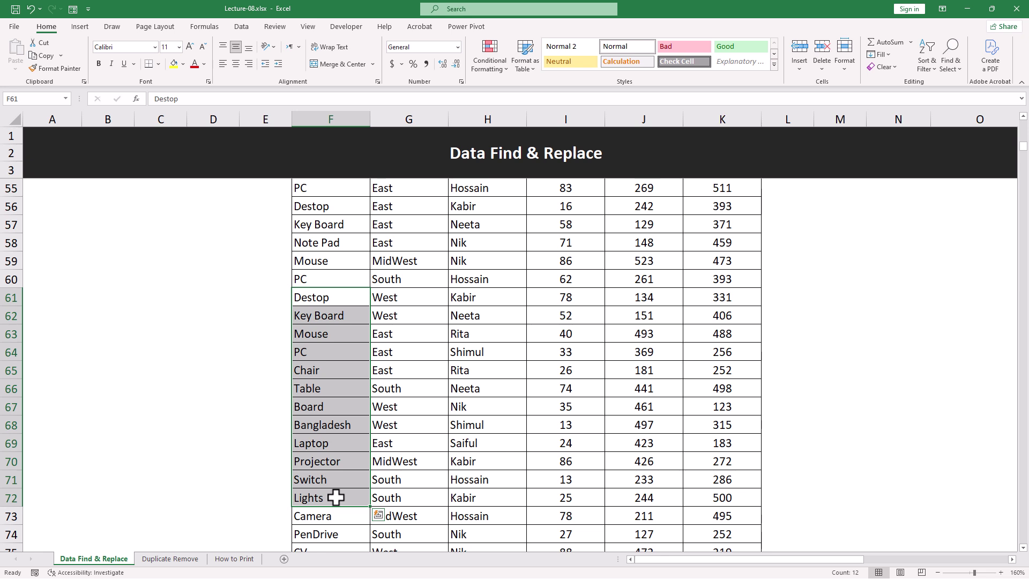
scroll(336, 498, up, 12)
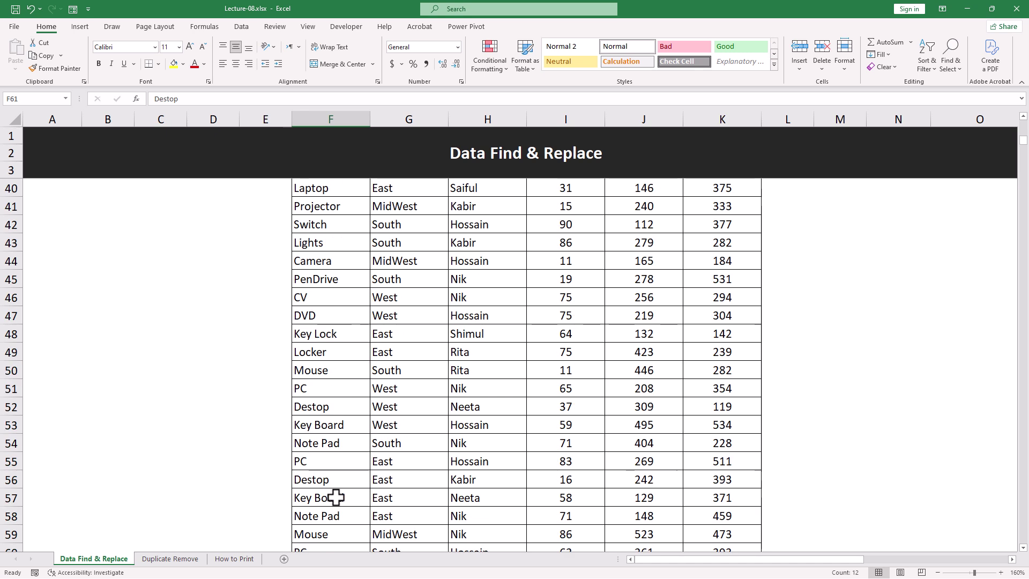
drag(322, 316, 310, 456)
click(309, 391)
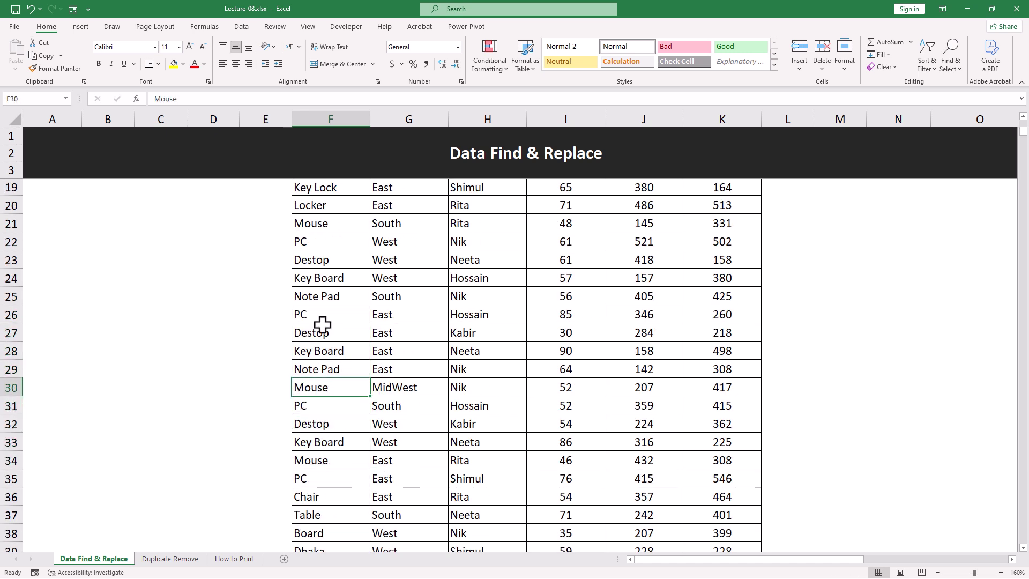
Find all occurrences of PC only within the selected product cells F25:F33.
drag(319, 294, 336, 442)
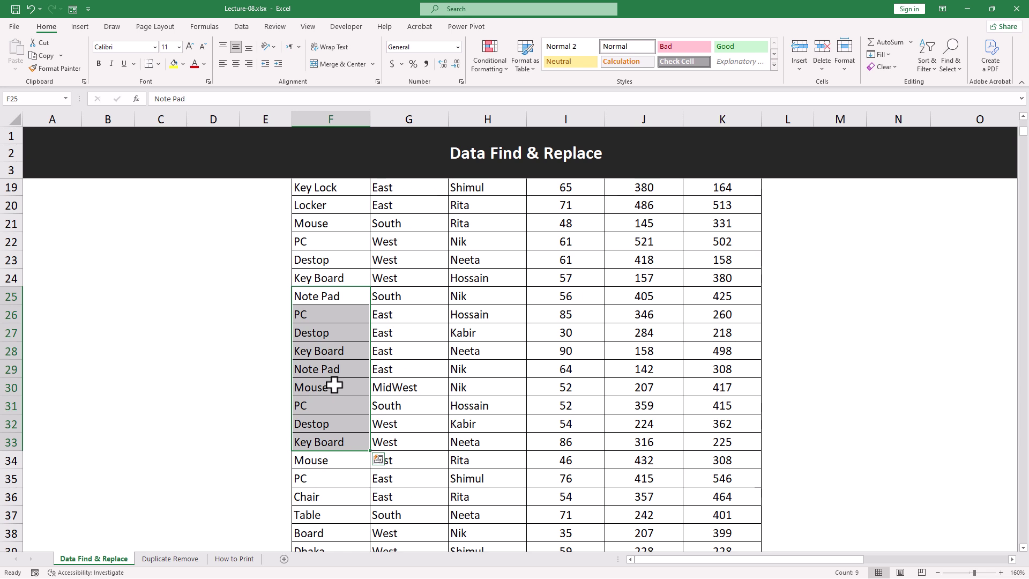
key(ctrl+f)
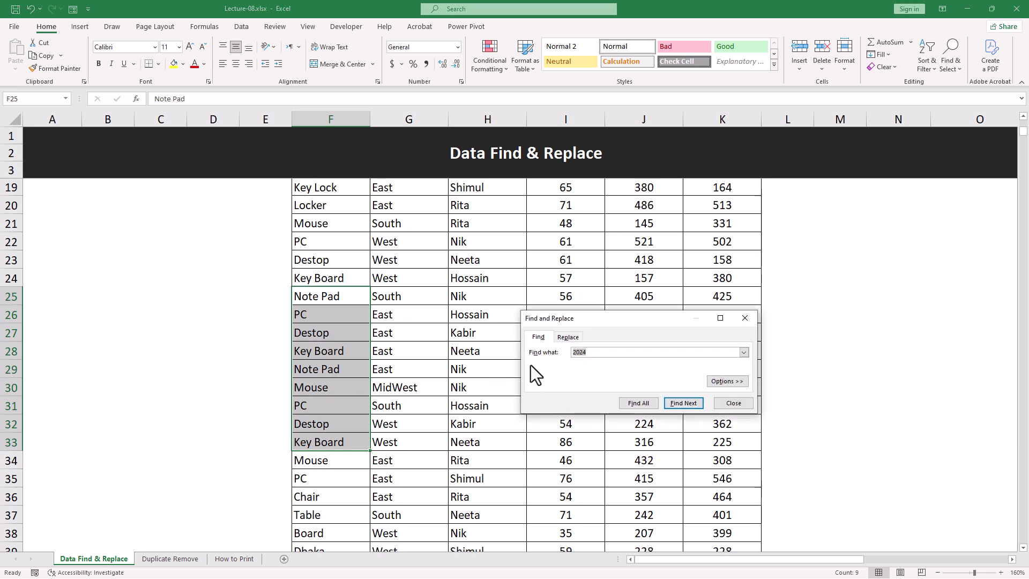
text(PC)
click(628, 403)
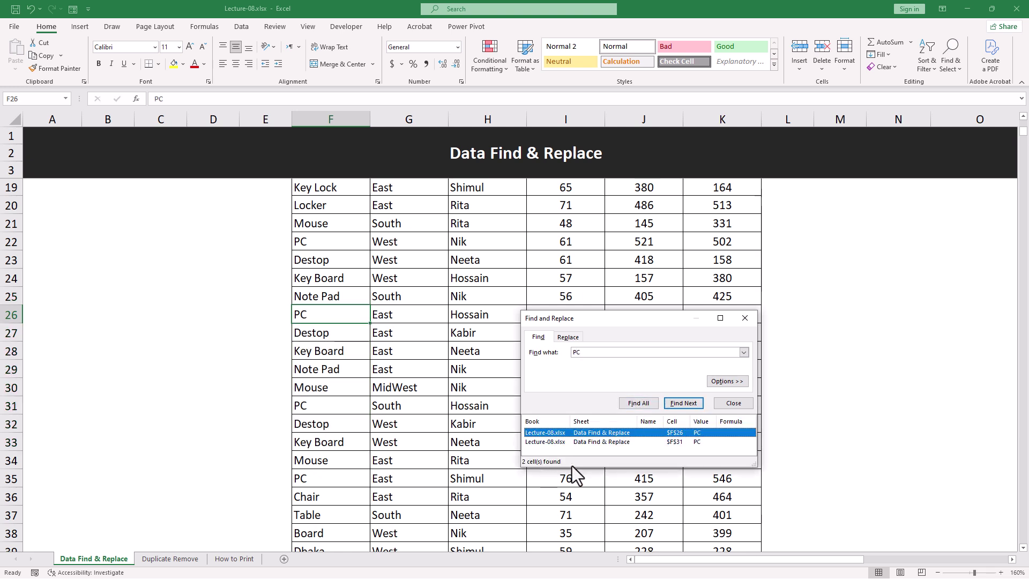
click(745, 318)
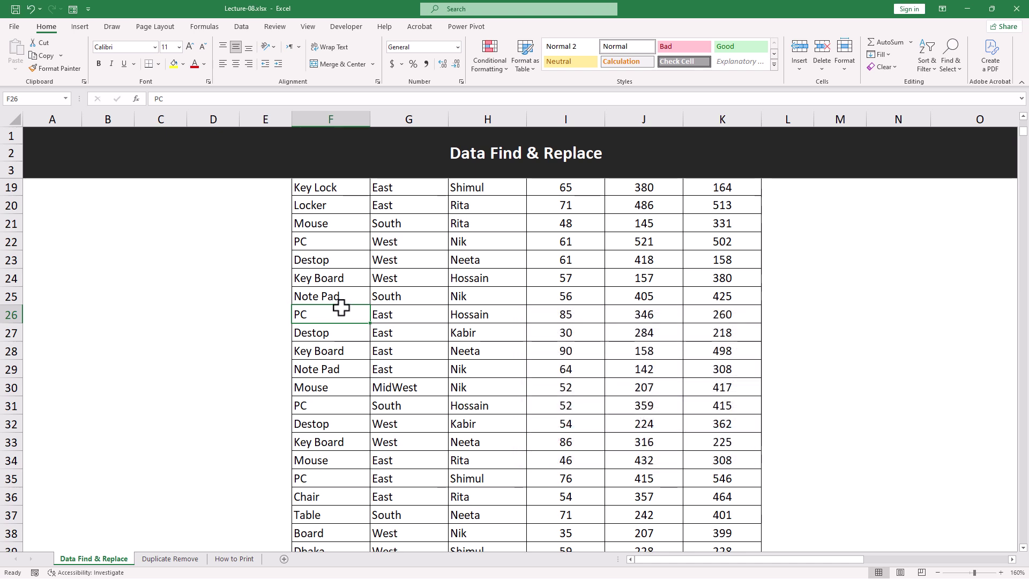
Find all occurrences of PC across the whole sheet, starting from a single empty cell outside the table.
click(328, 368)
scroll(429, 402, up, 5)
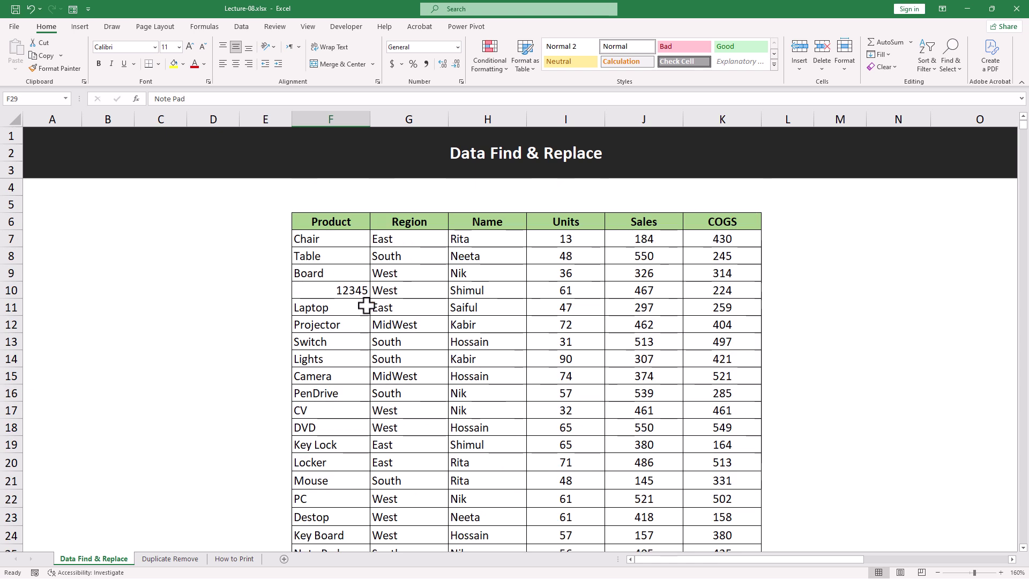
click(858, 346)
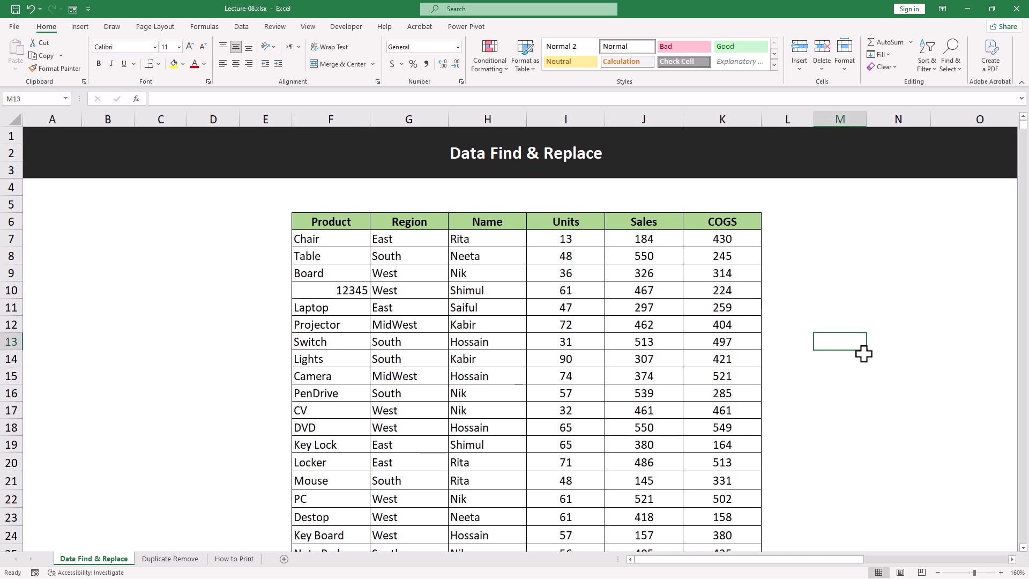
key(ctrl+f)
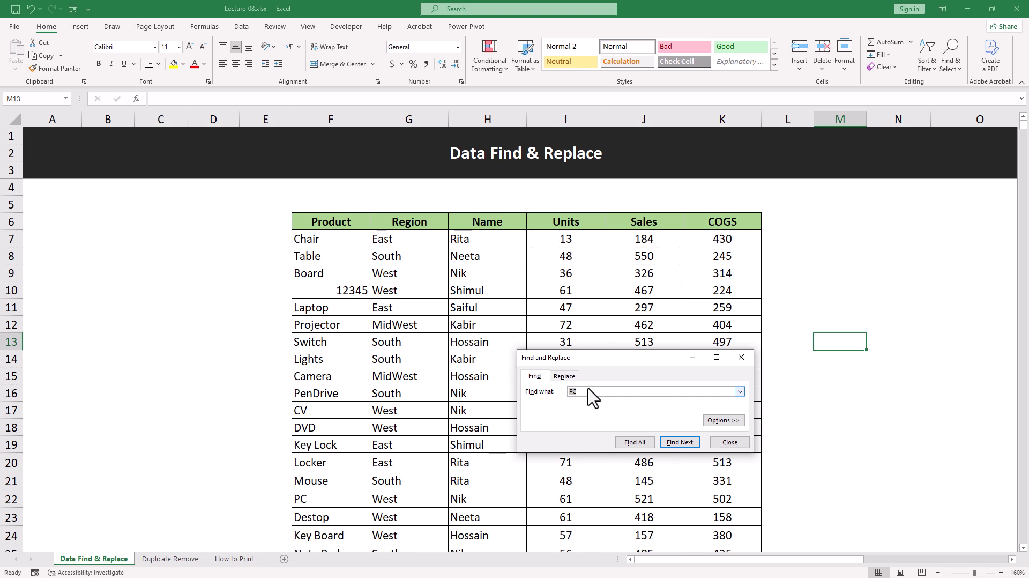
click(634, 443)
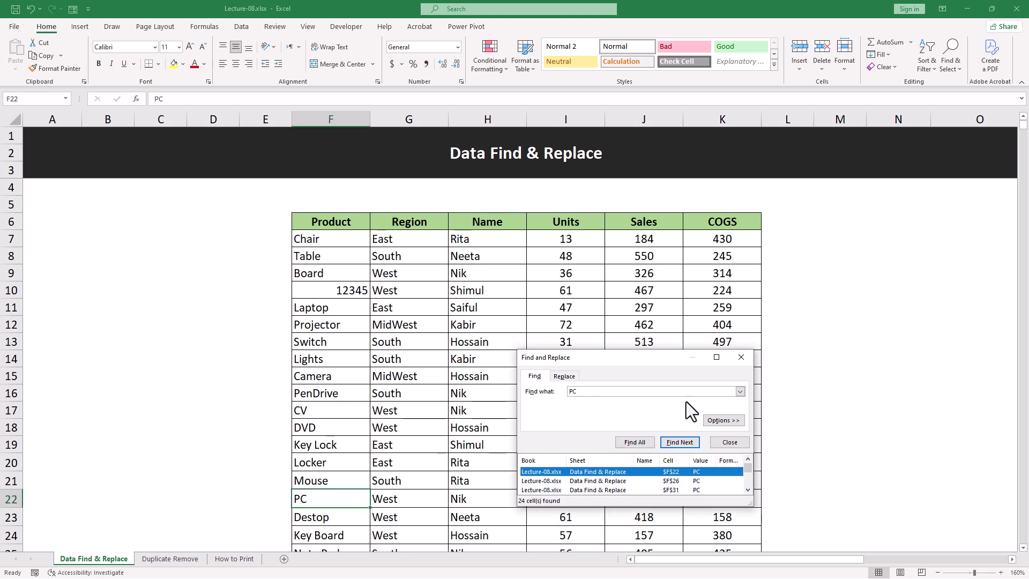
click(741, 357)
click(879, 359)
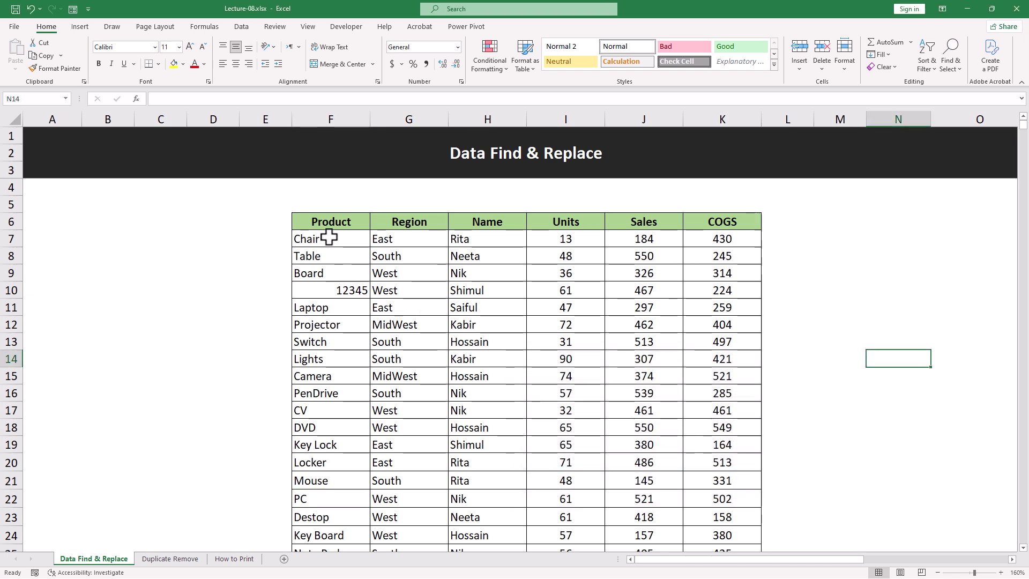
Replace all occurrences of PC with 2025 only within the product cells F7:F94.
drag(328, 239, 328, 469)
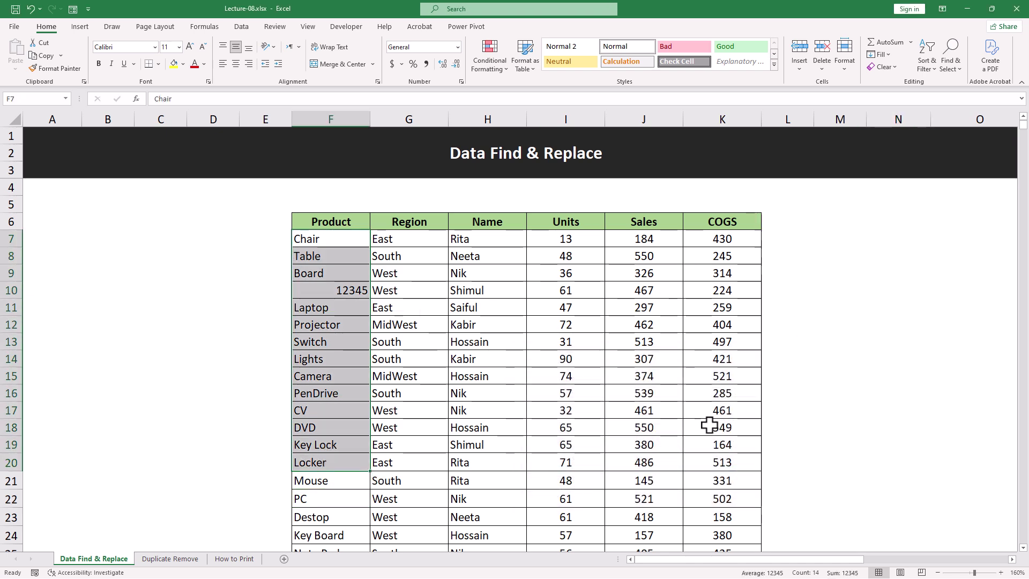
click(343, 303)
drag(329, 238, 322, 464)
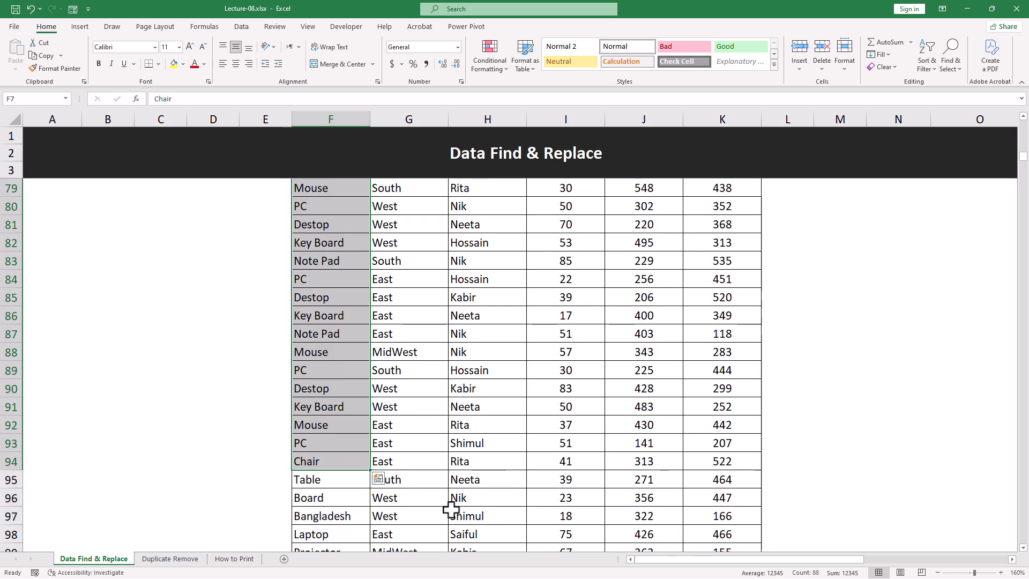
key(ctrl+f)
click(737, 397)
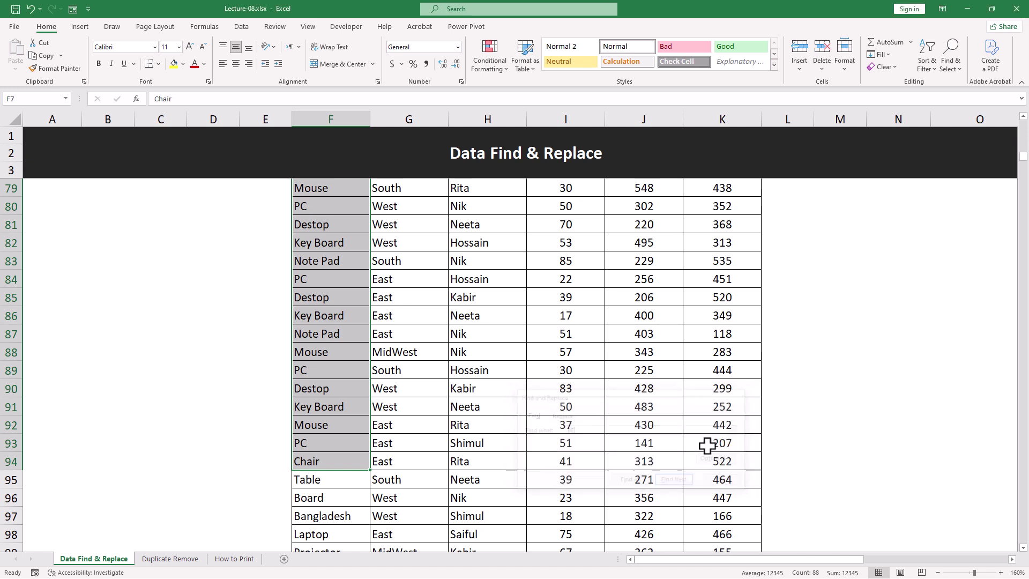
key(ctrl+h)
key(Tab)
click(589, 456)
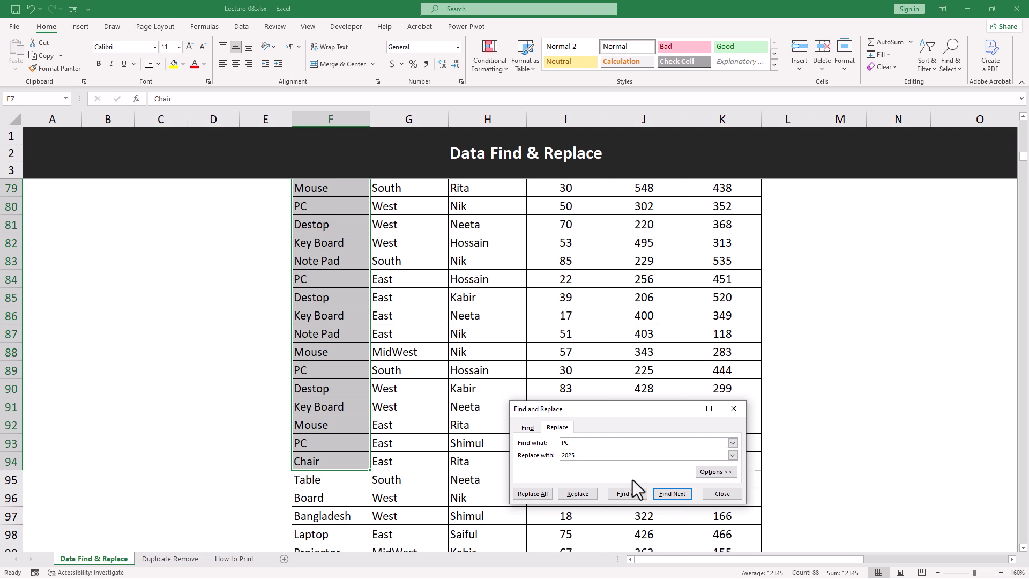
click(533, 493)
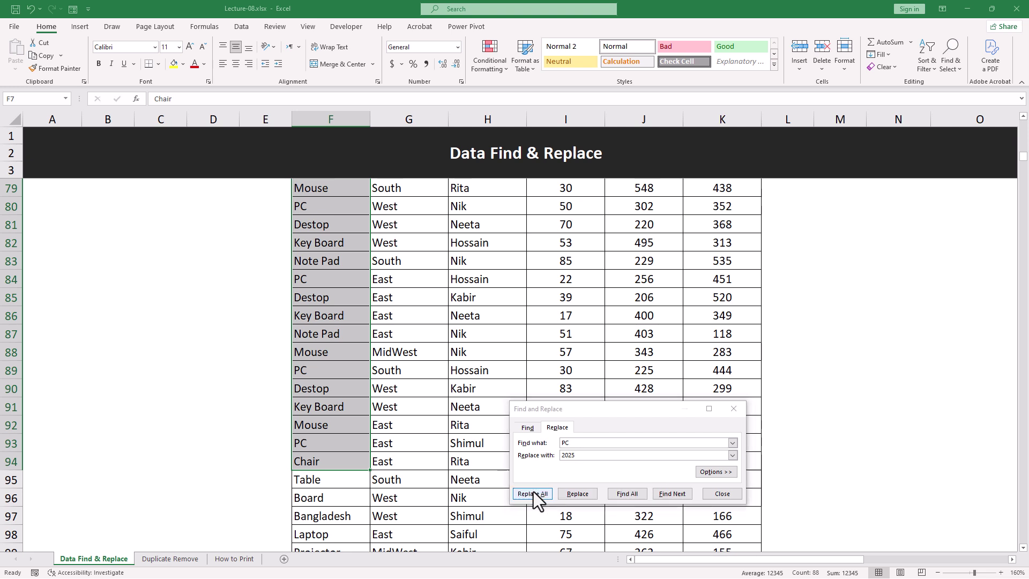
click(515, 321)
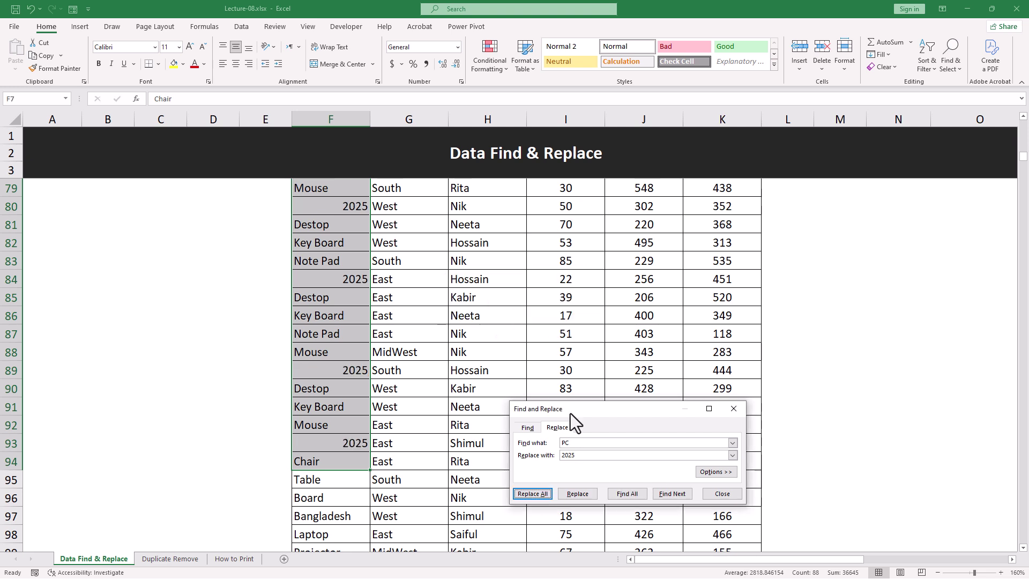
click(737, 408)
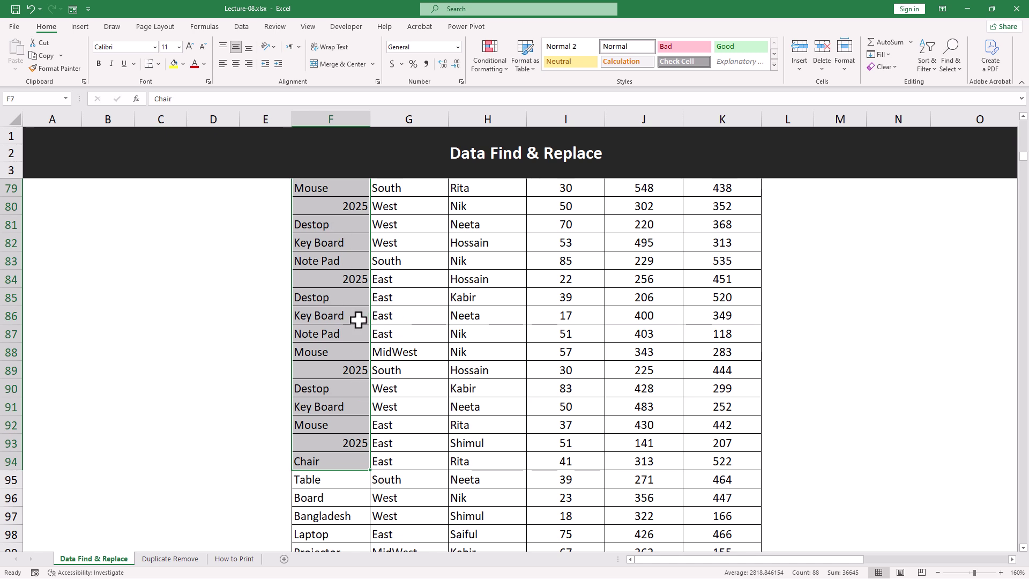
Check the Product column below row 94, including cell F113, and the replaced entries up to the table's first rows.
scroll(350, 407, down, 2)
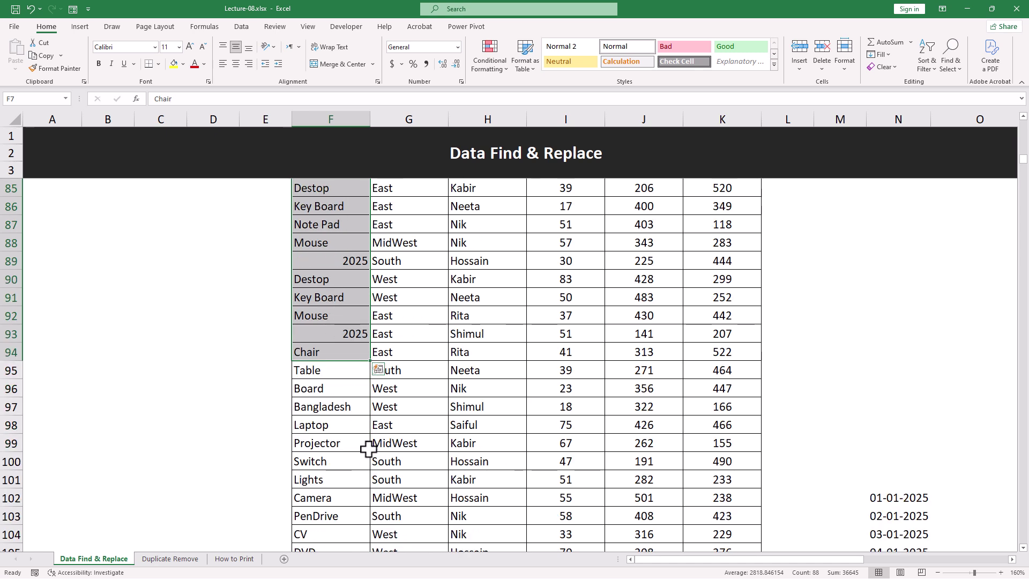
scroll(335, 448, down, 3)
scroll(327, 423, down, 1)
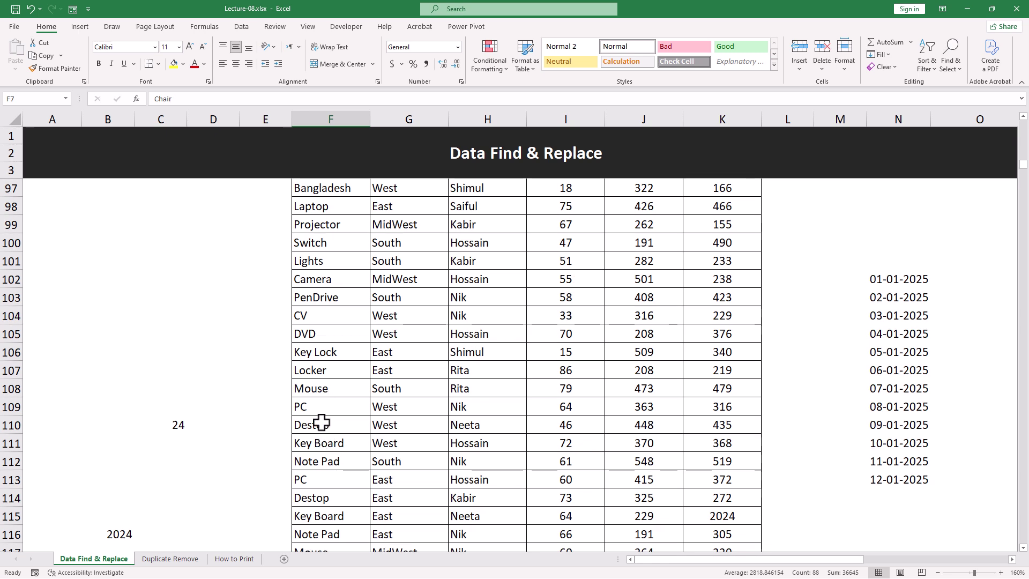
scroll(321, 420, down, 2)
click(316, 460)
click(324, 370)
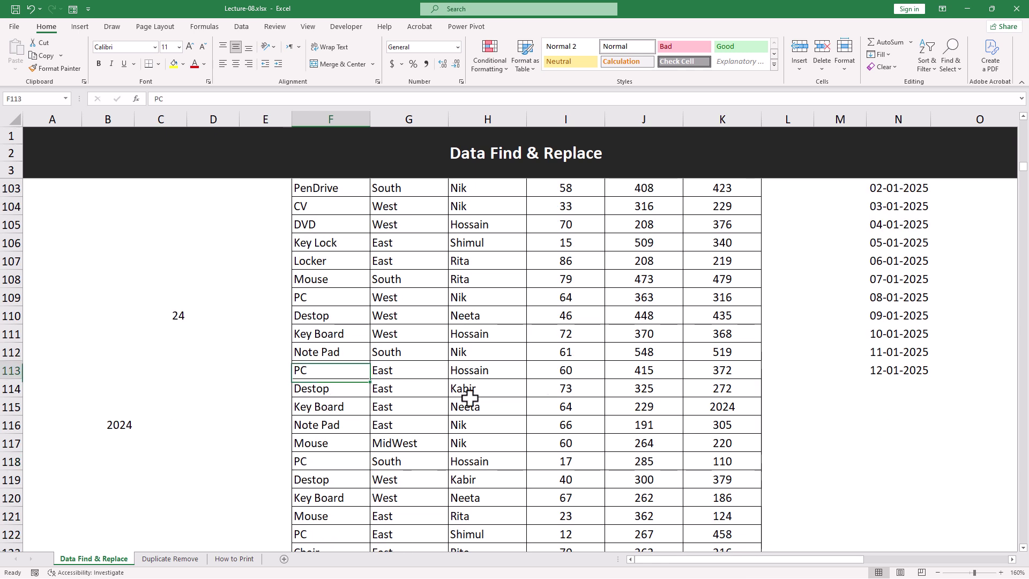
click(855, 411)
scroll(829, 423, up, 4)
scroll(830, 422, up, 20)
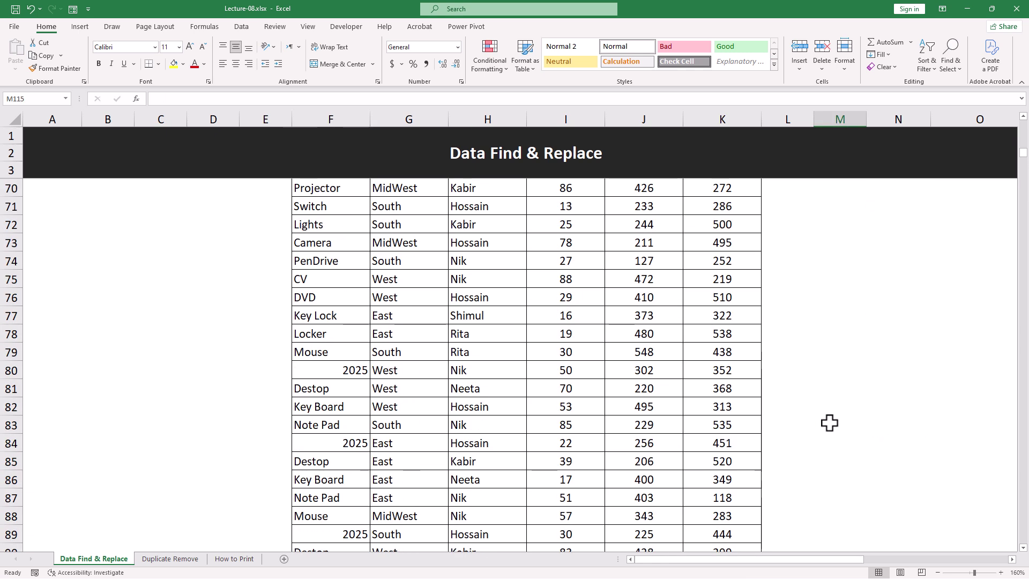
scroll(189, 497, up, 5)
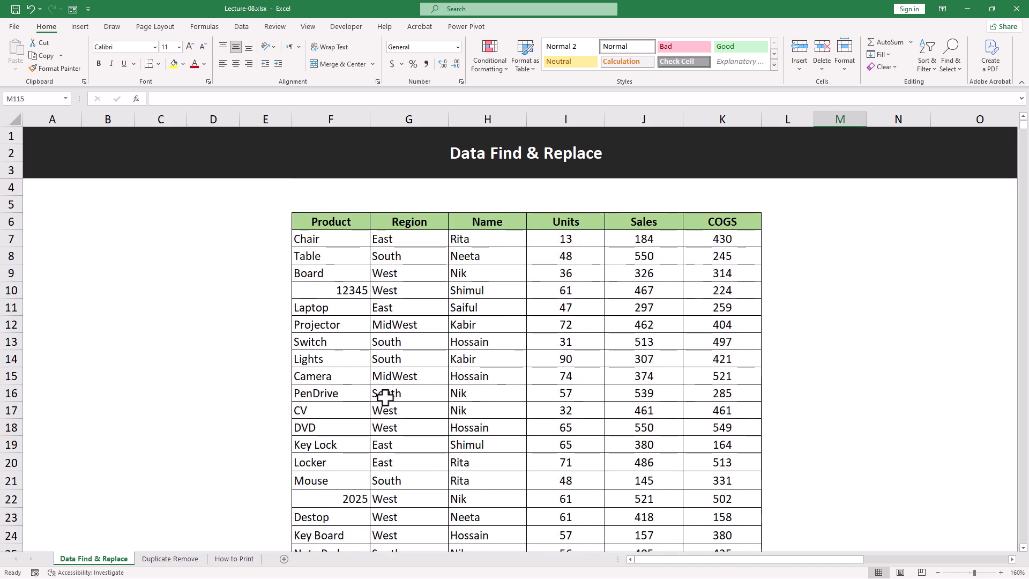
Open the Duplicate Remove sheet and look over its Number, Region and Product tables.
click(188, 560)
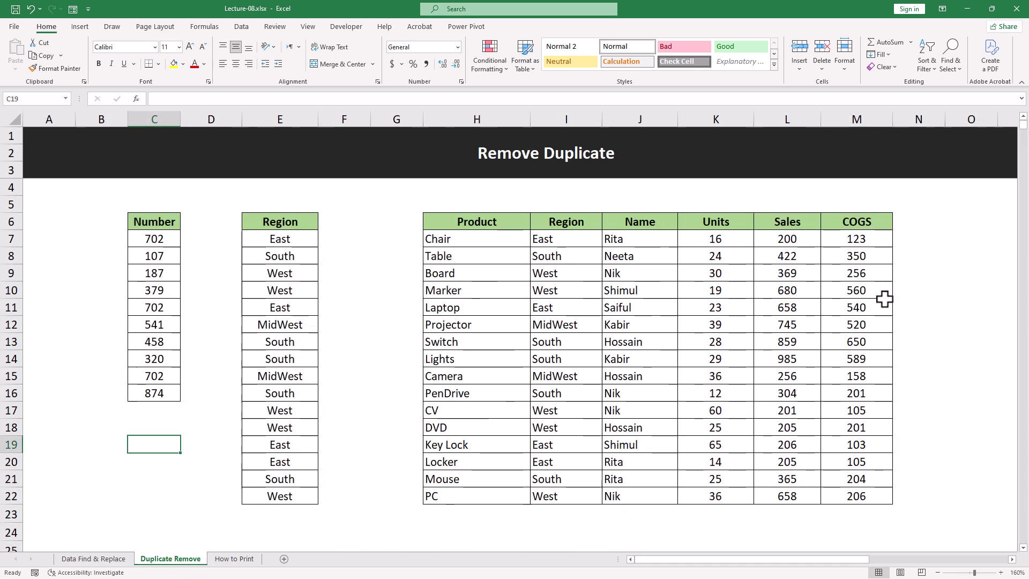
click(944, 329)
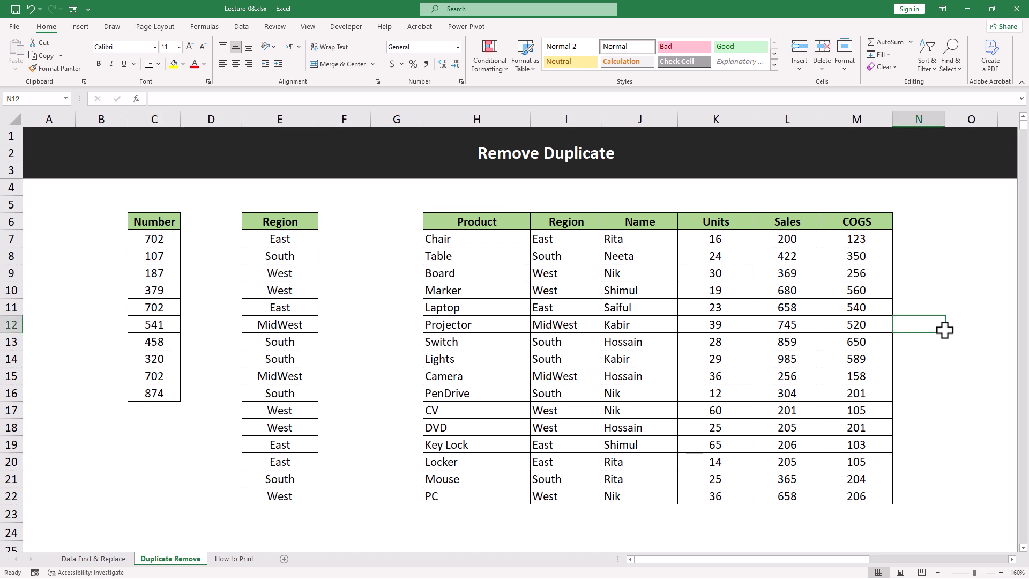
click(670, 535)
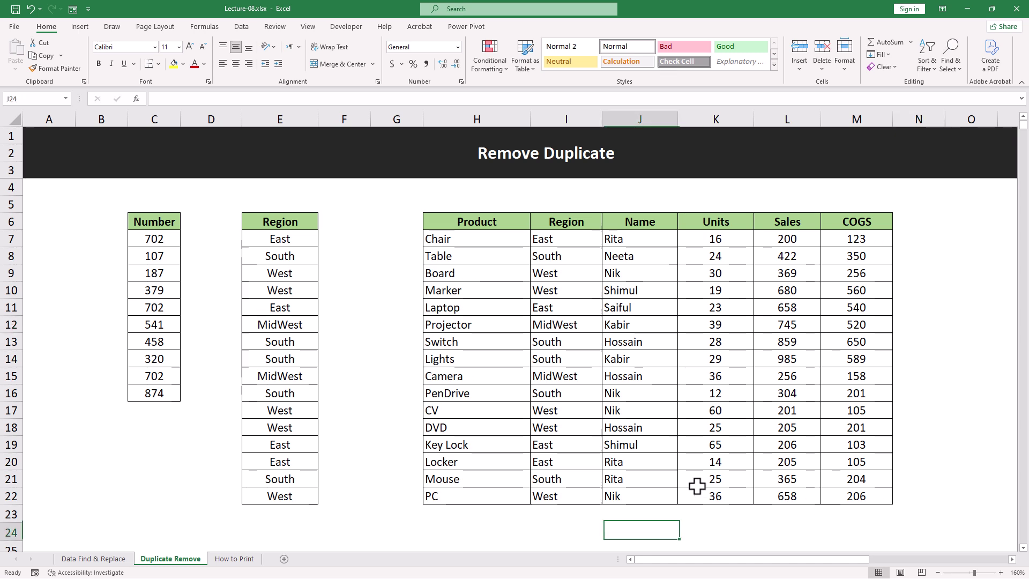
scroll(696, 484, down, 2)
click(188, 464)
scroll(187, 463, up, 2)
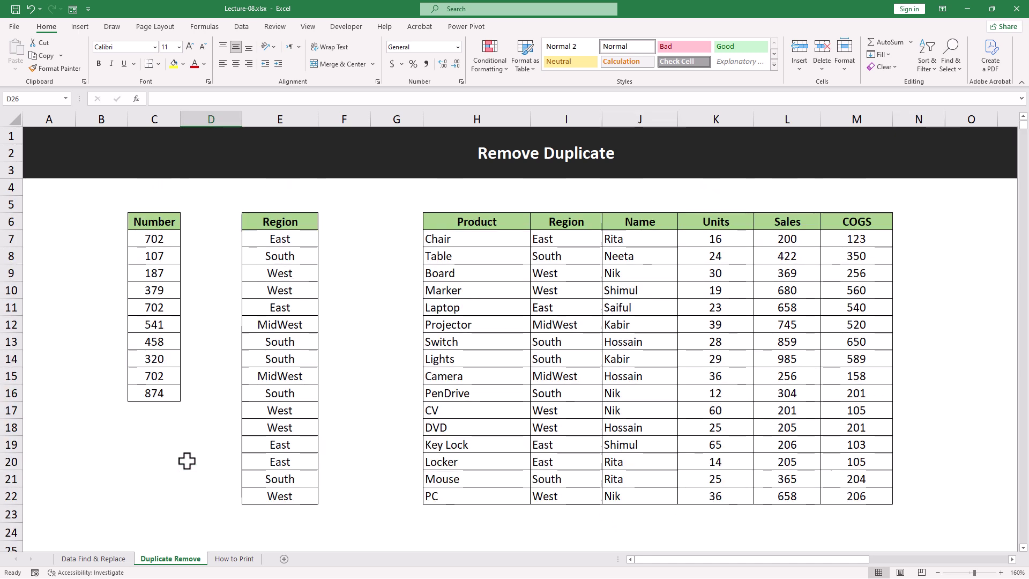
Examine the Number list in C7:C16 for repeated values, including the one in C11.
drag(151, 237, 163, 391)
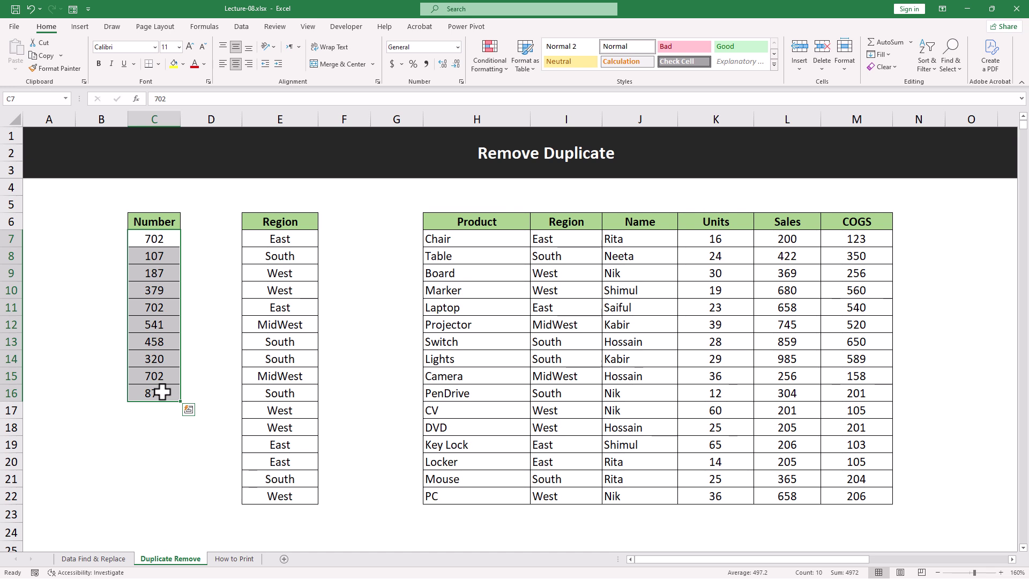
click(145, 446)
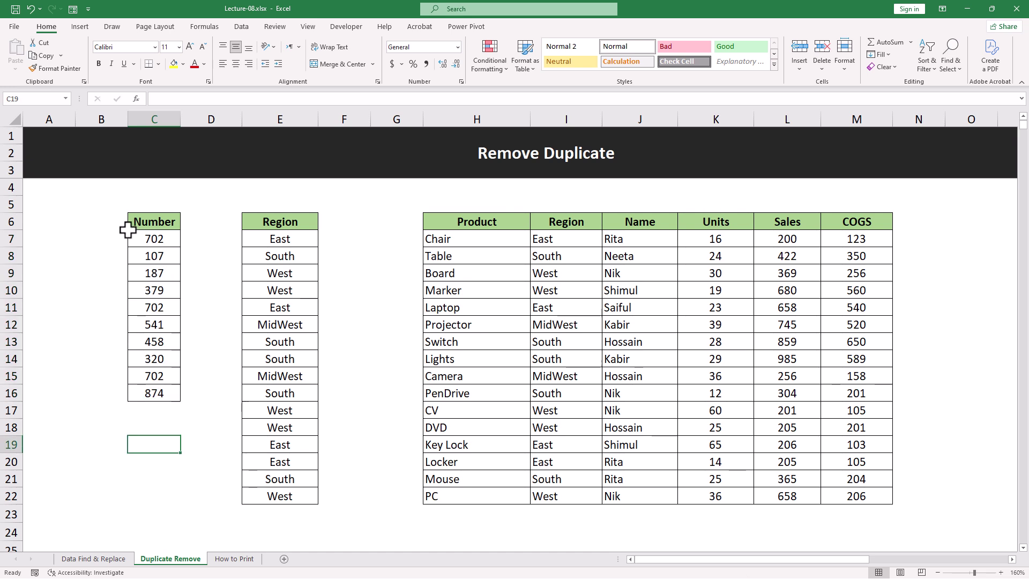
drag(160, 242, 160, 399)
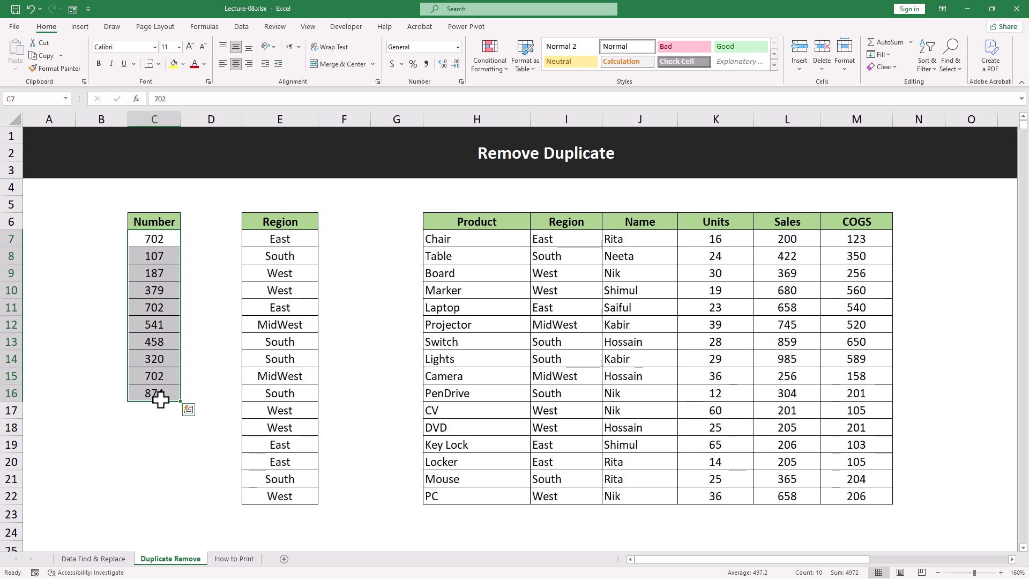
click(158, 444)
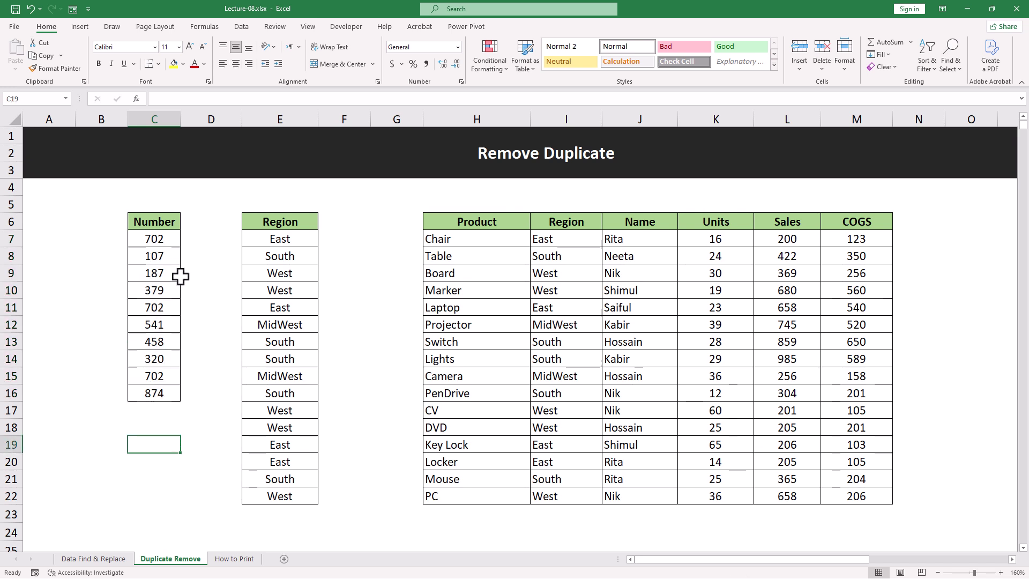
drag(154, 235, 163, 321)
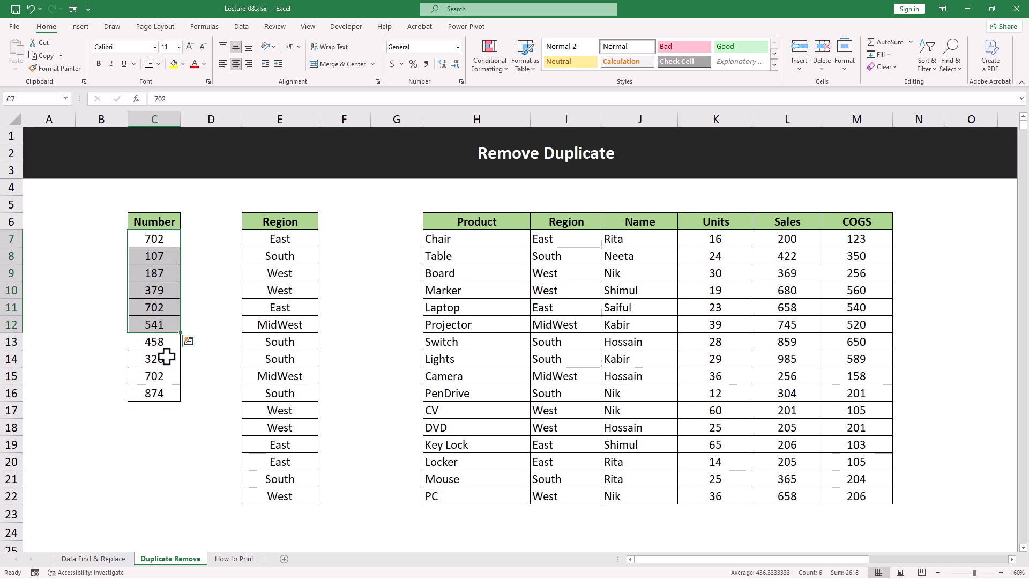
click(161, 304)
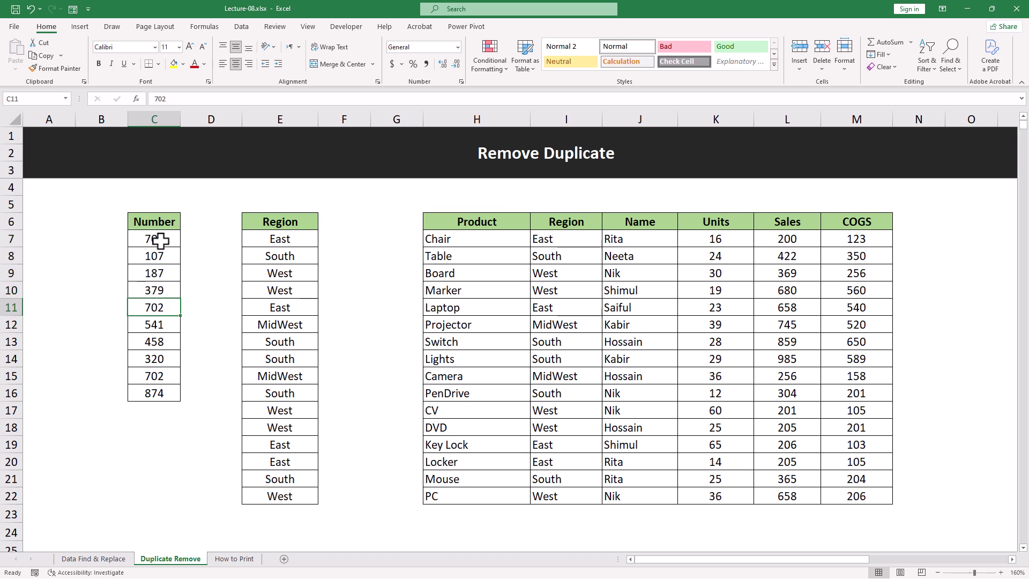
Remove the duplicate values from the Number list in C7:C16, checking the Number column.
drag(161, 236, 165, 389)
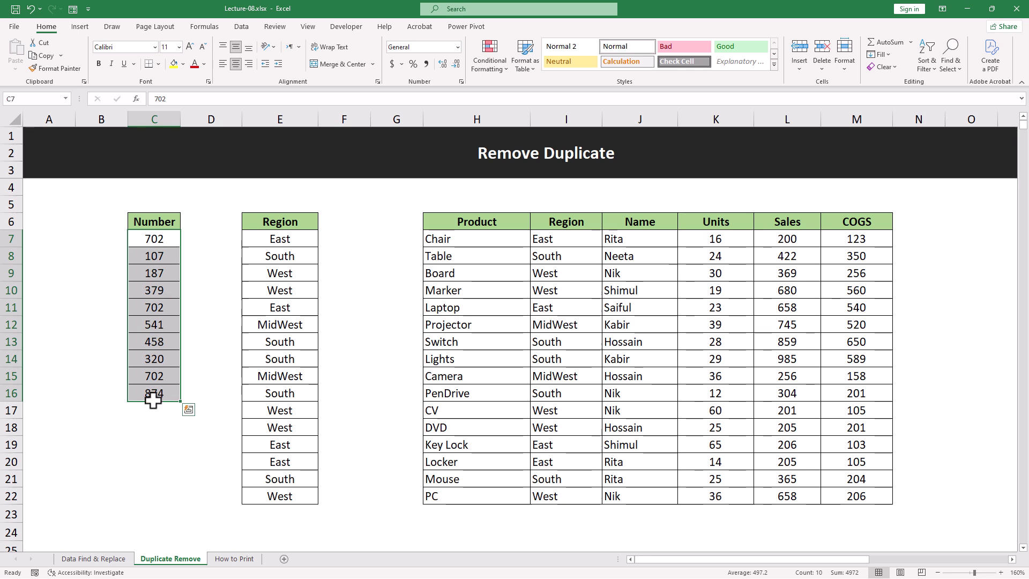
click(243, 27)
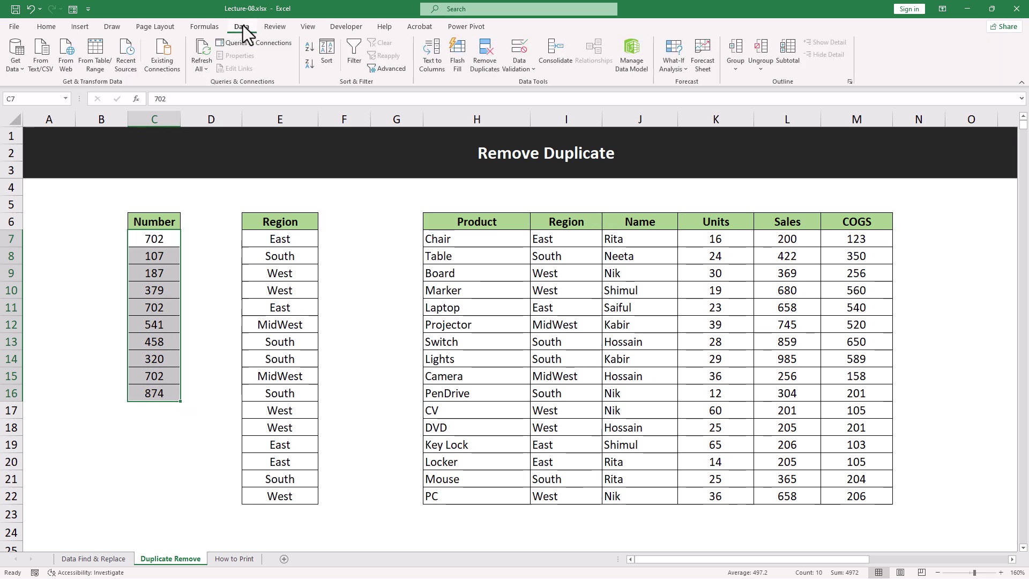
click(489, 75)
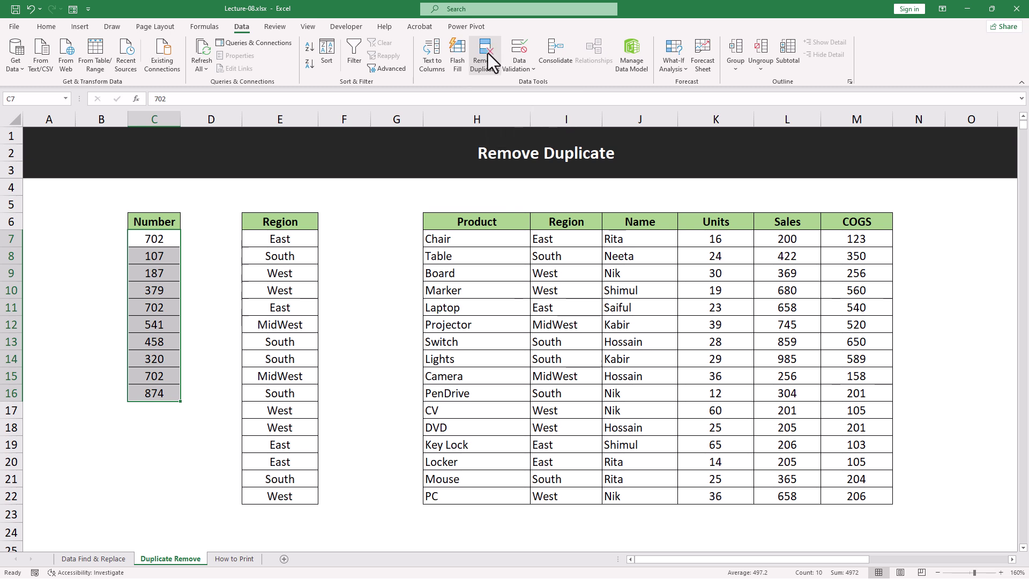
click(487, 53)
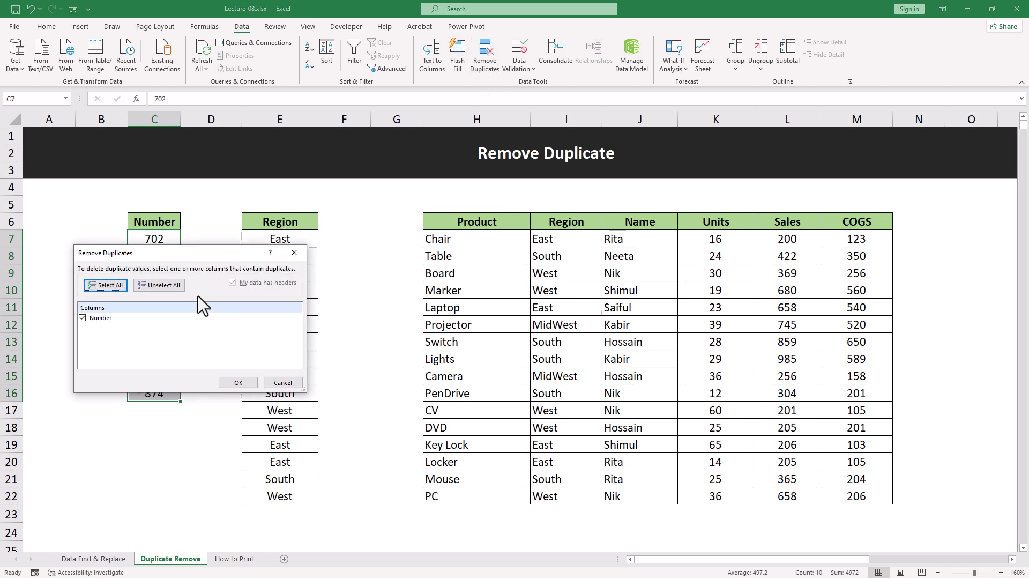
drag(193, 254, 337, 243)
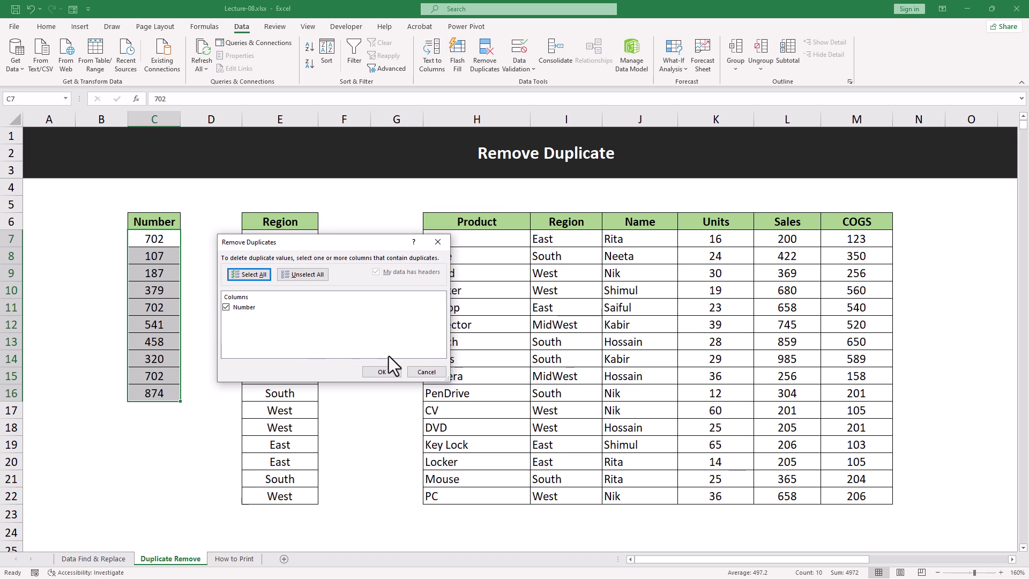
click(382, 371)
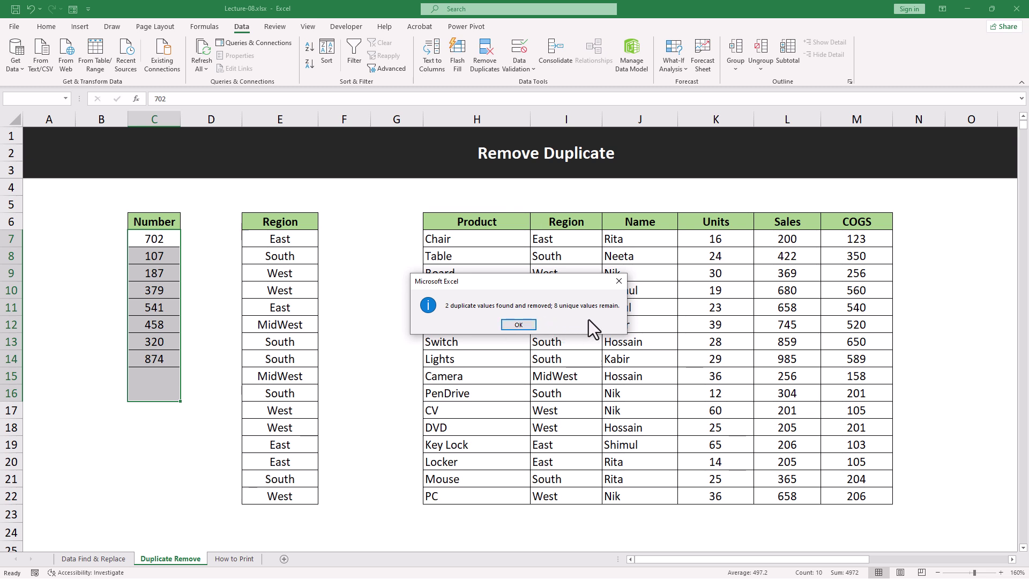
click(619, 281)
click(158, 429)
Remove the duplicate entries from the Region list in E7:E22 and check the remaining regions.
drag(290, 239, 265, 491)
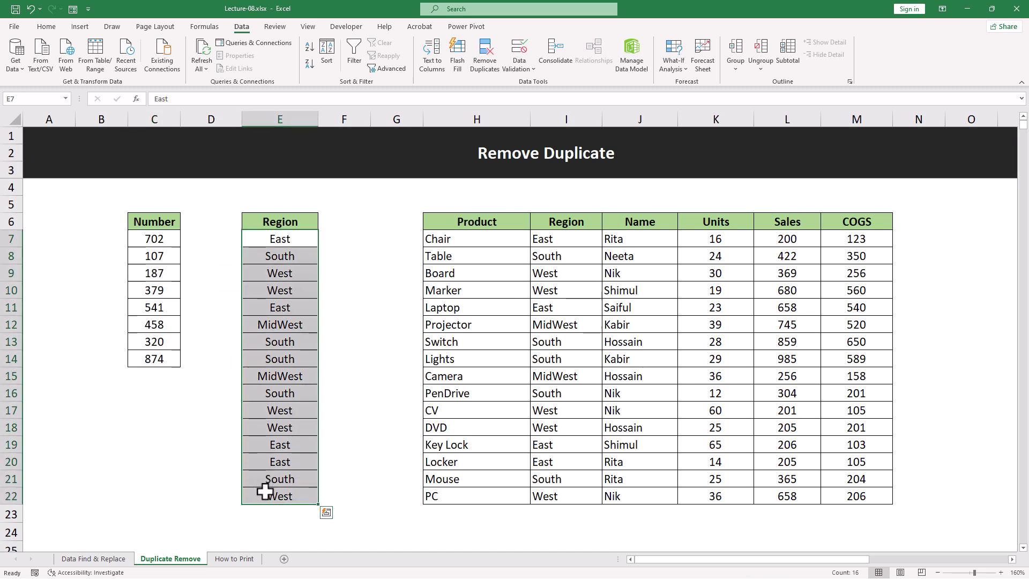
click(485, 73)
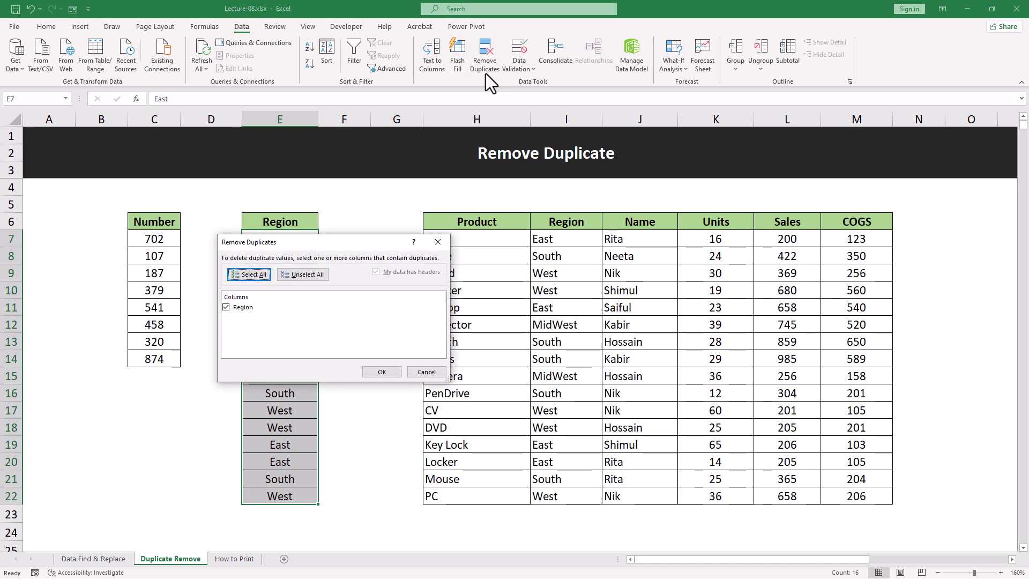
click(382, 372)
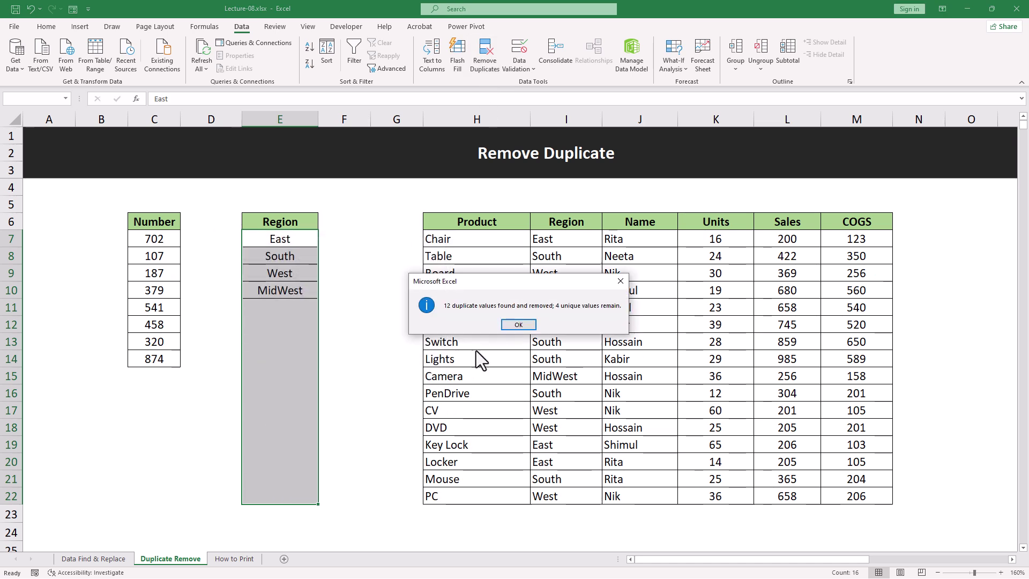
click(518, 324)
drag(290, 238, 297, 290)
click(312, 375)
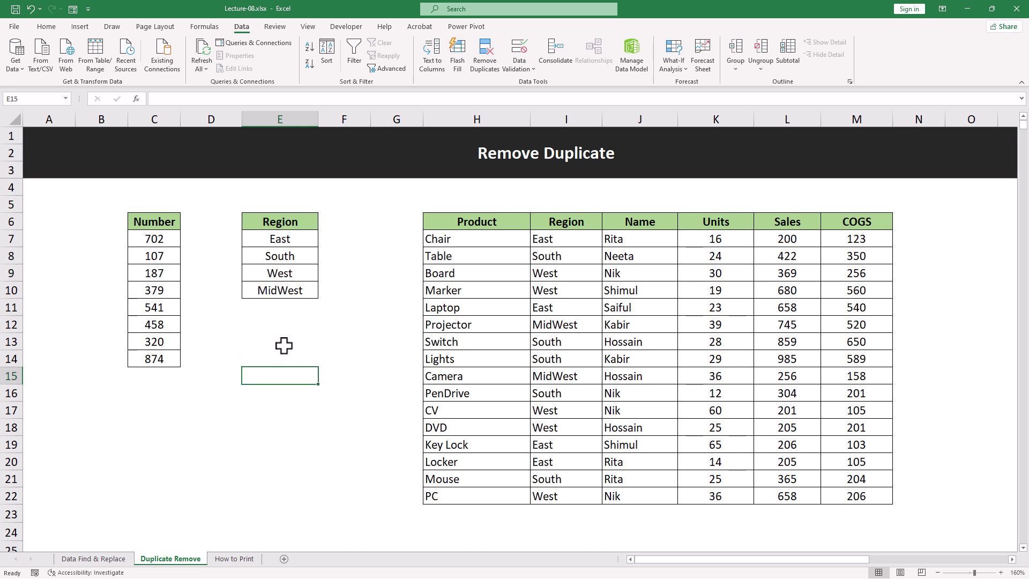
click(315, 310)
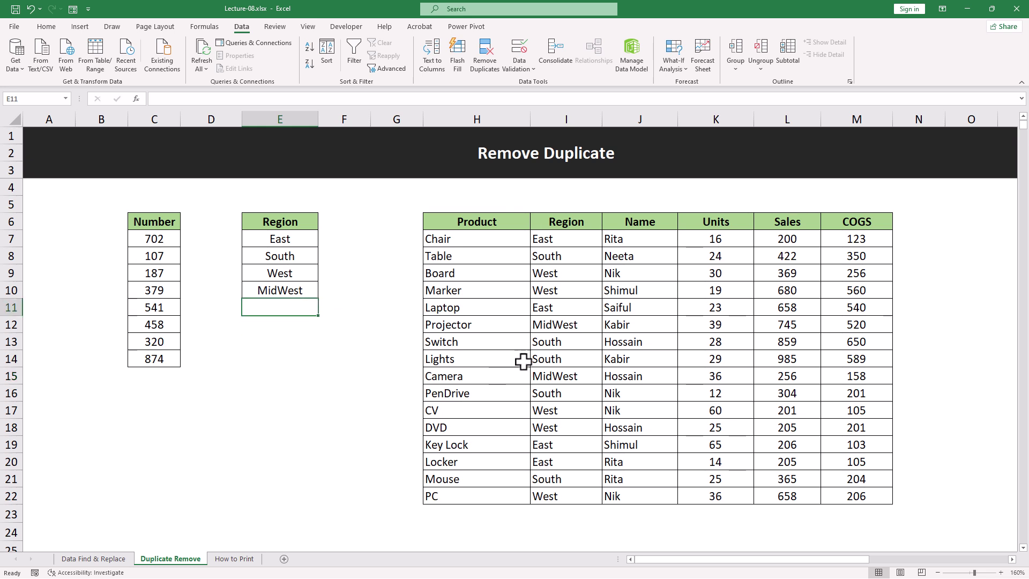
Replace the CV product in H17 with PC to repeat the product in H22.
drag(494, 234, 501, 496)
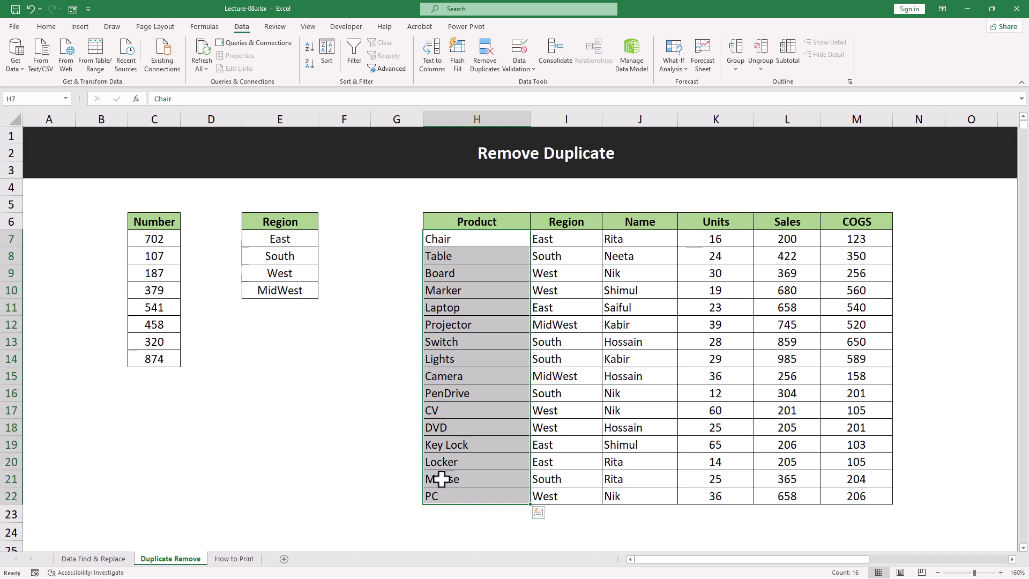
click(441, 497)
click(463, 411)
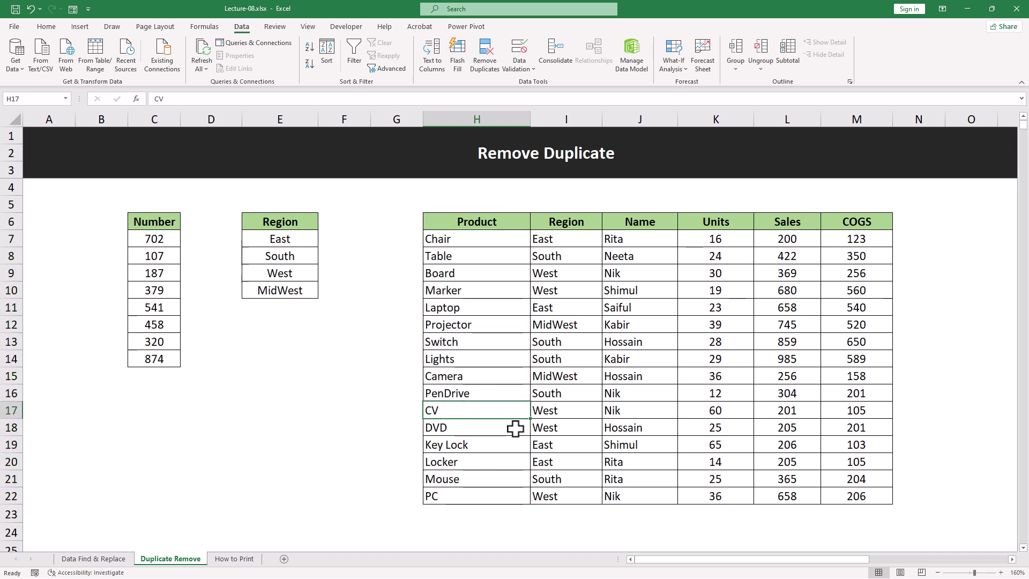
text(PC)
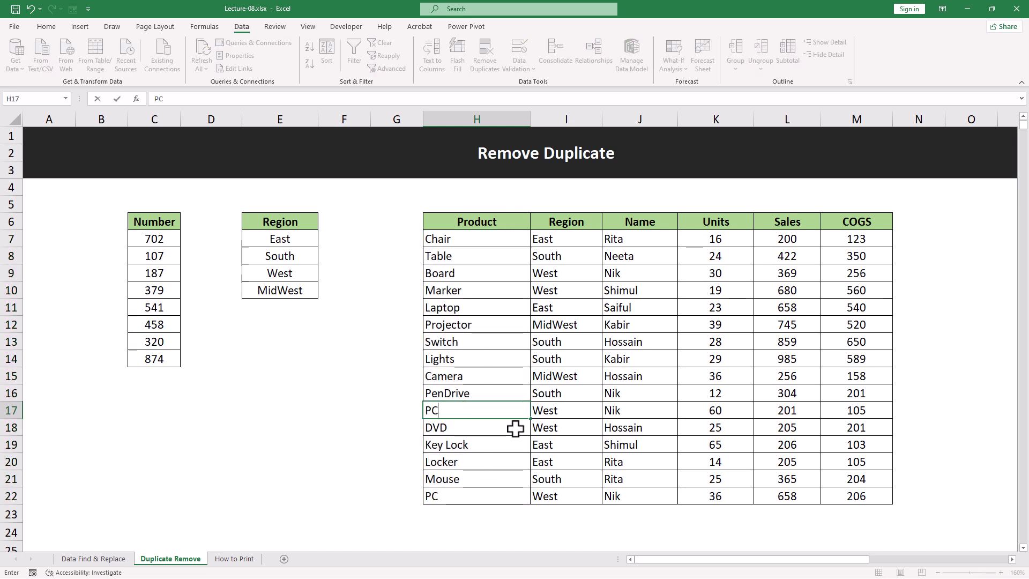
click(505, 457)
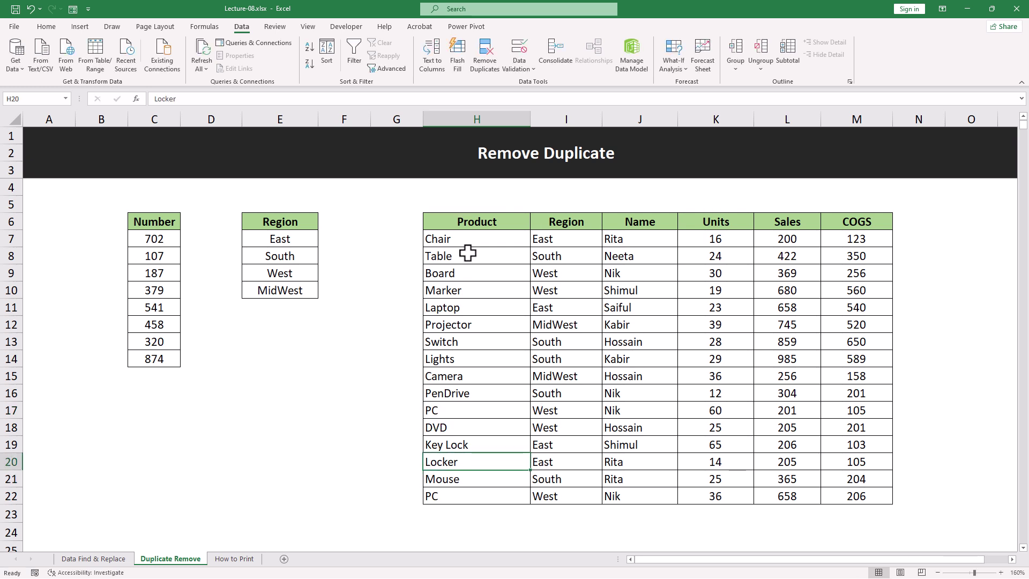
Run Remove Duplicates on products H7:H22, expanding the selection to the whole table with all six columns from Product to COGS checked.
drag(472, 238, 485, 497)
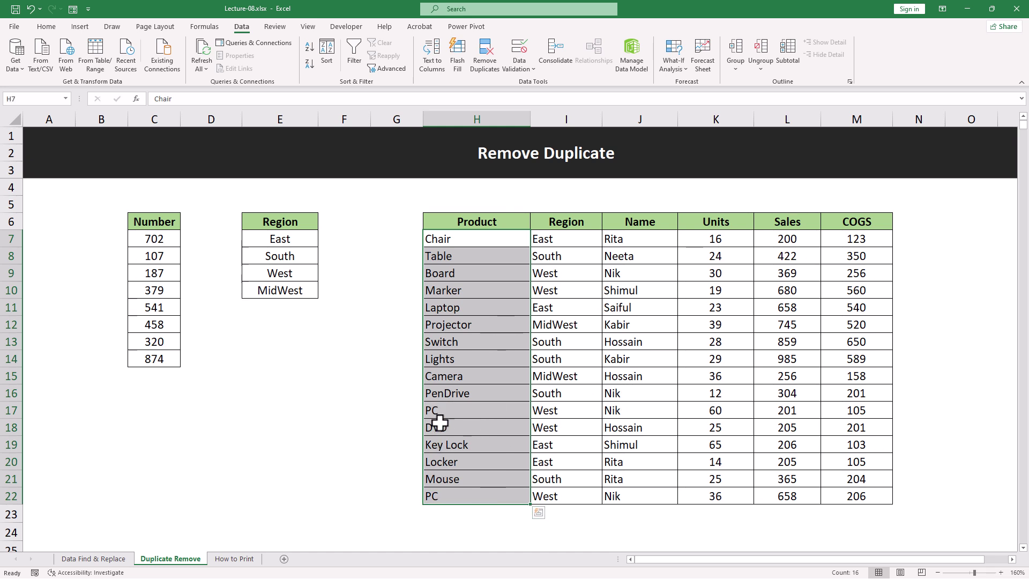
click(484, 59)
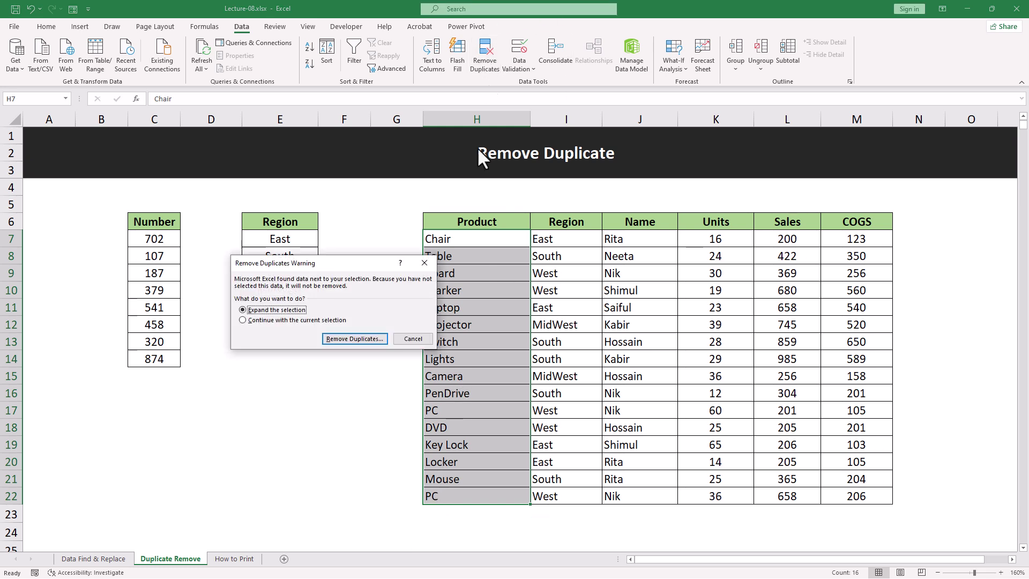
drag(352, 262, 311, 355)
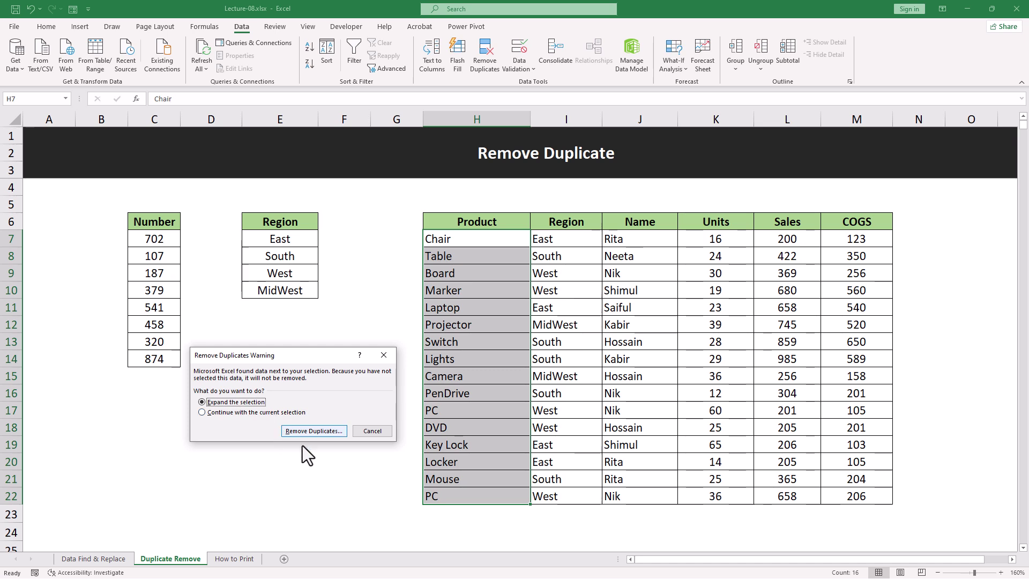
click(307, 430)
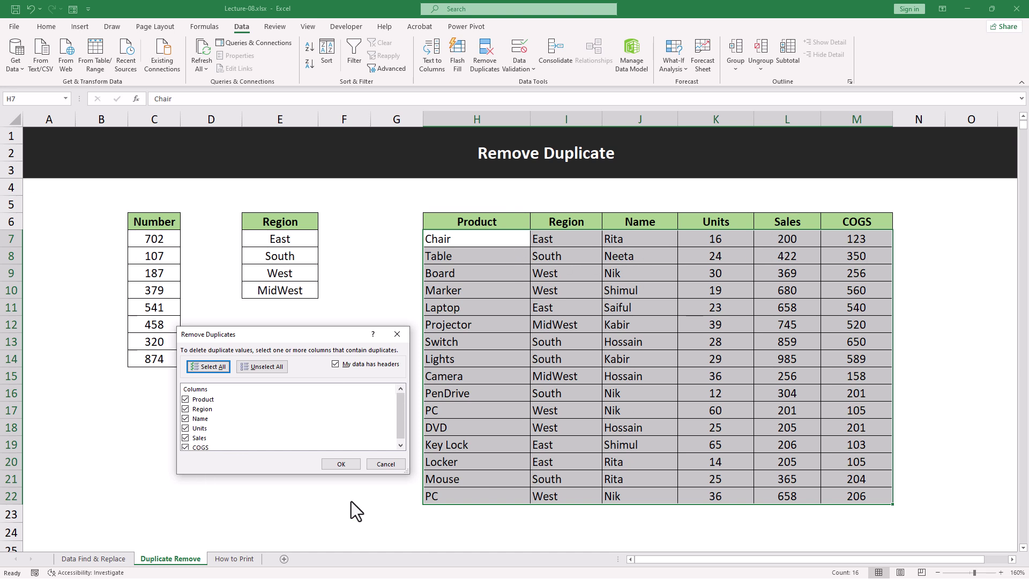
click(332, 464)
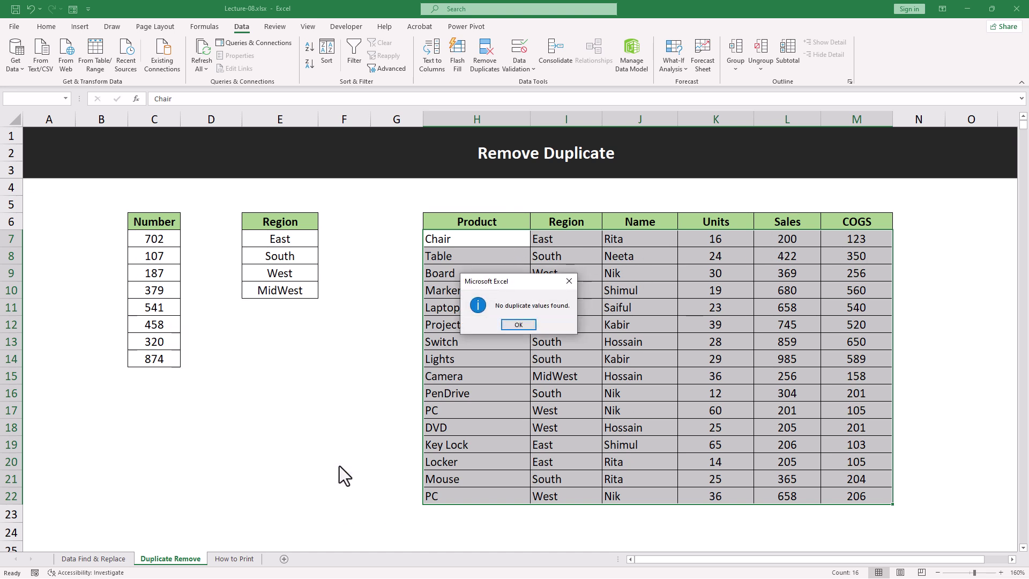
click(569, 281)
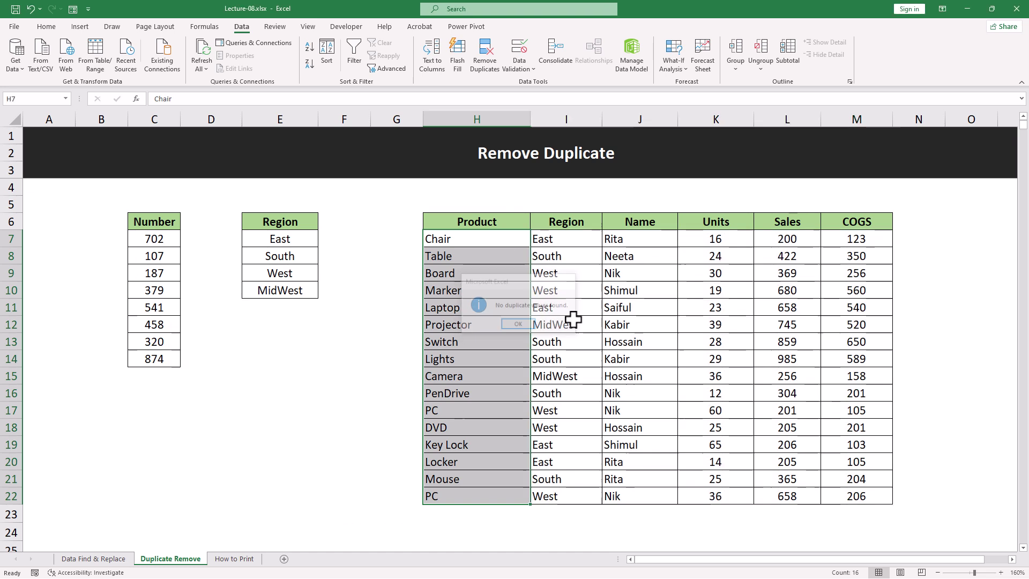
Compare the two PC records in rows 17 and 22 cell by cell and as whole rows from Product to COGS.
click(484, 476)
click(478, 413)
click(469, 500)
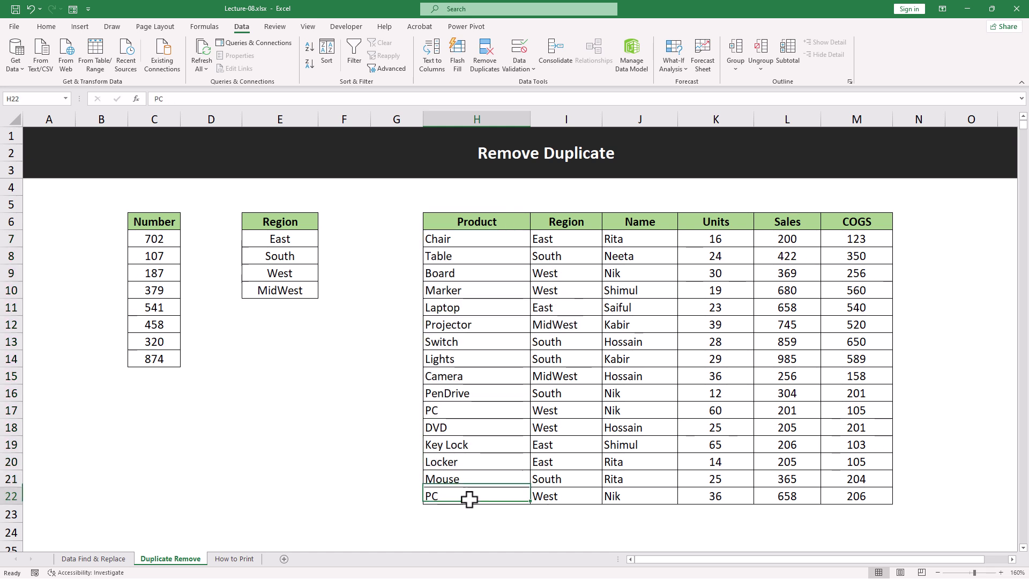
click(466, 413)
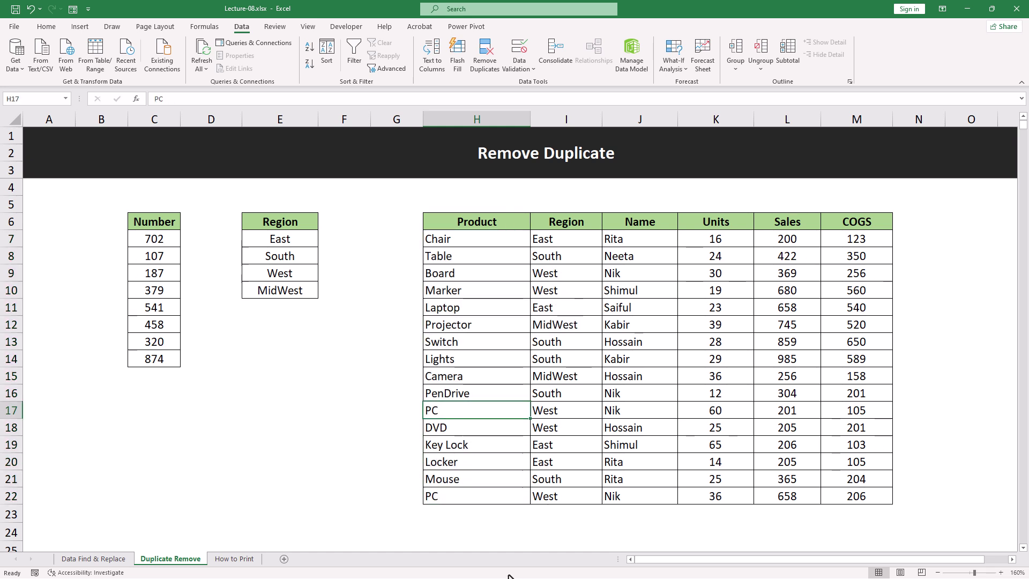
click(496, 525)
click(487, 410)
click(551, 409)
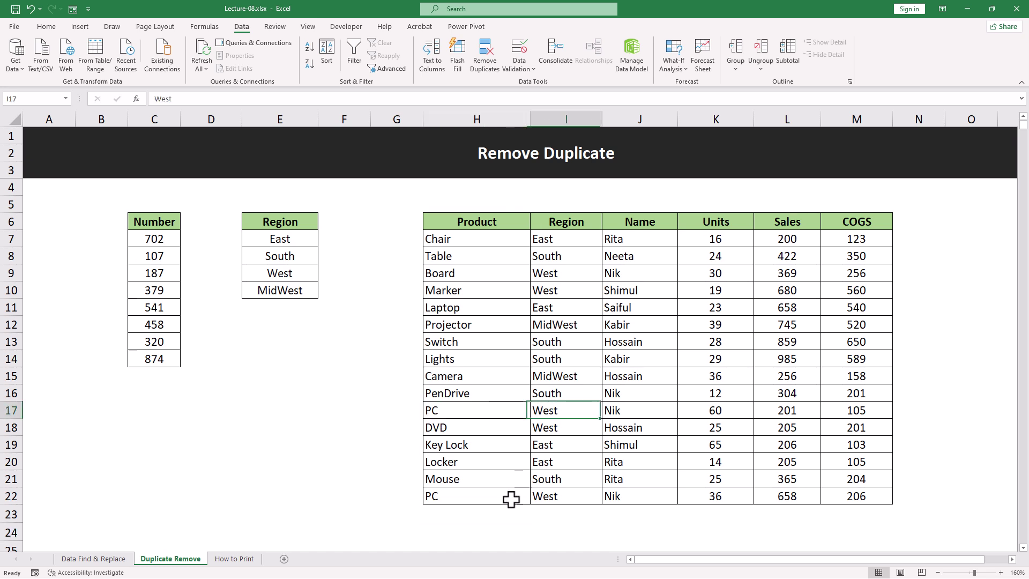
click(464, 497)
click(546, 496)
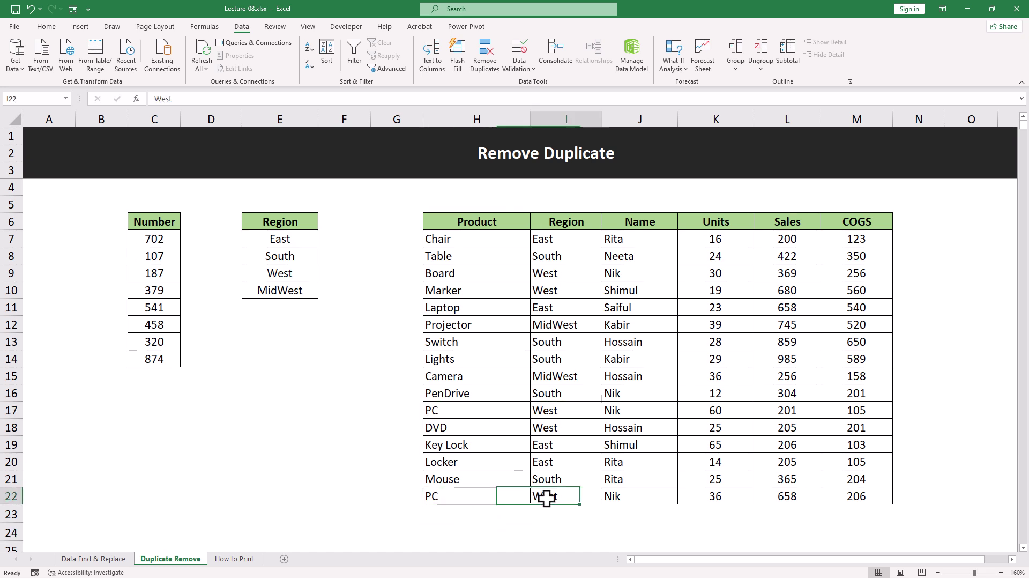
click(606, 410)
click(627, 506)
click(704, 410)
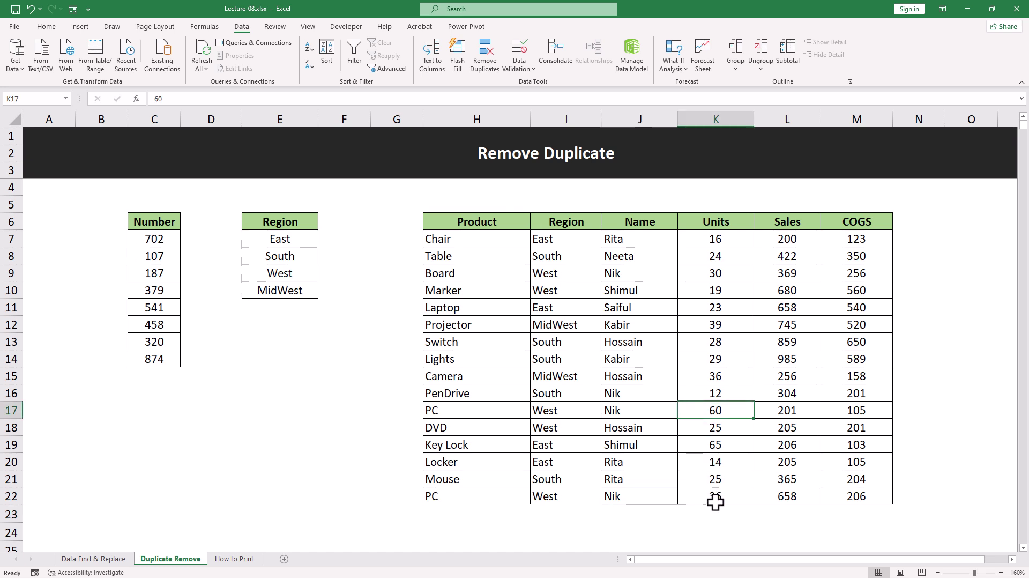
click(790, 411)
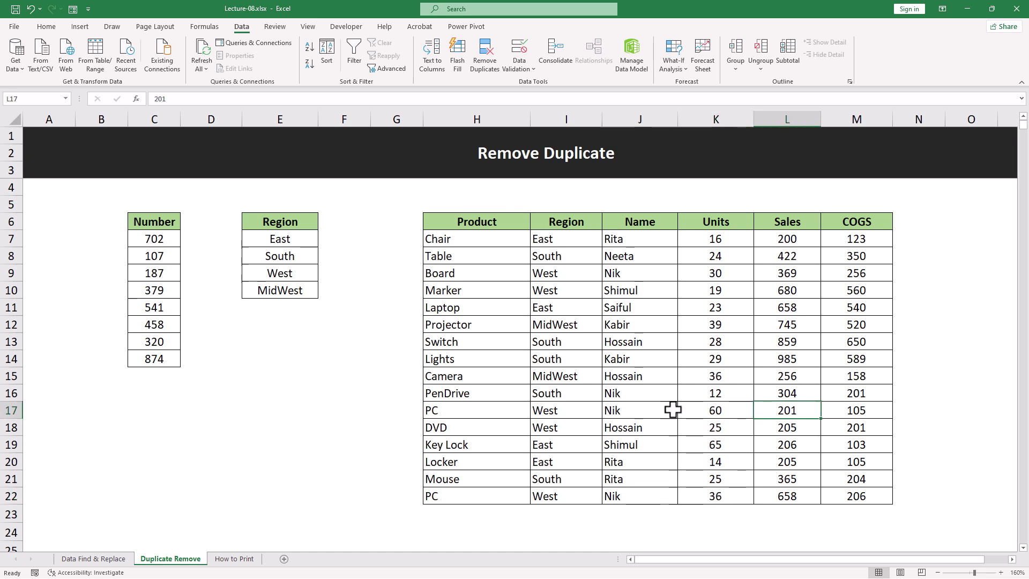
drag(457, 412, 851, 412)
drag(492, 495, 854, 492)
drag(466, 411, 847, 406)
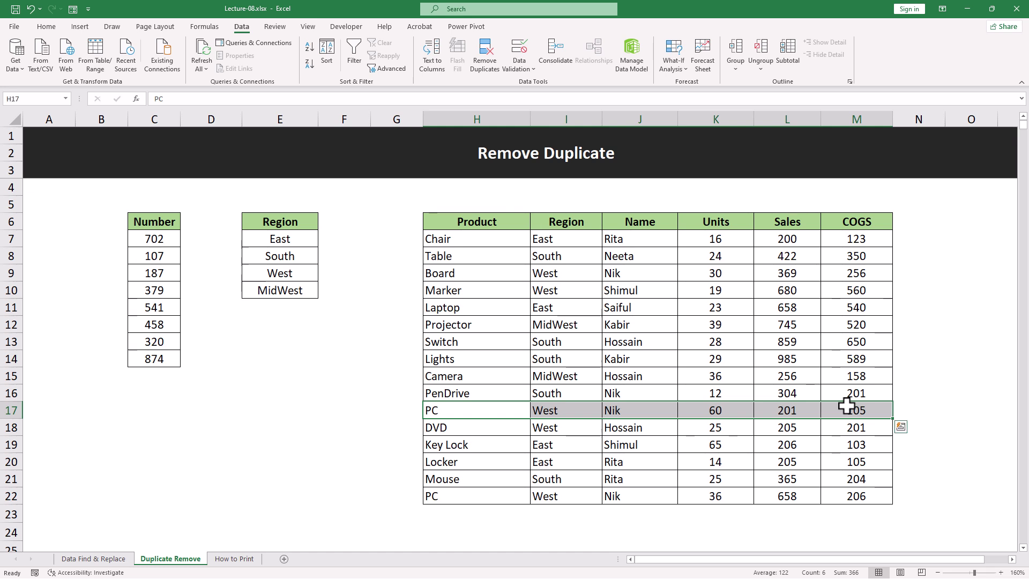
drag(506, 499, 850, 495)
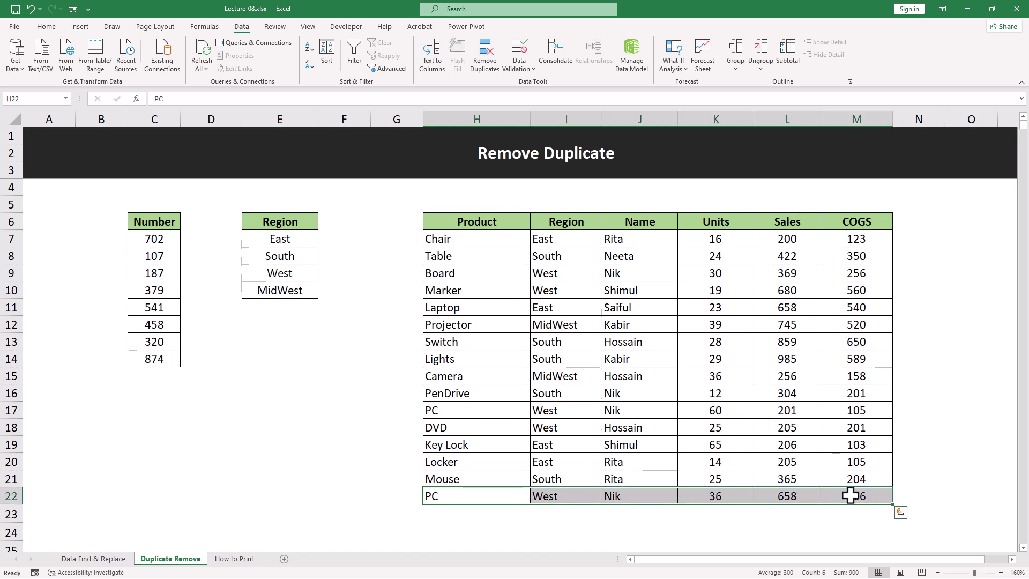
Re-examine the Product, Region, Name and Units cells of rows 17 and 22 for matching and differing values.
click(562, 409)
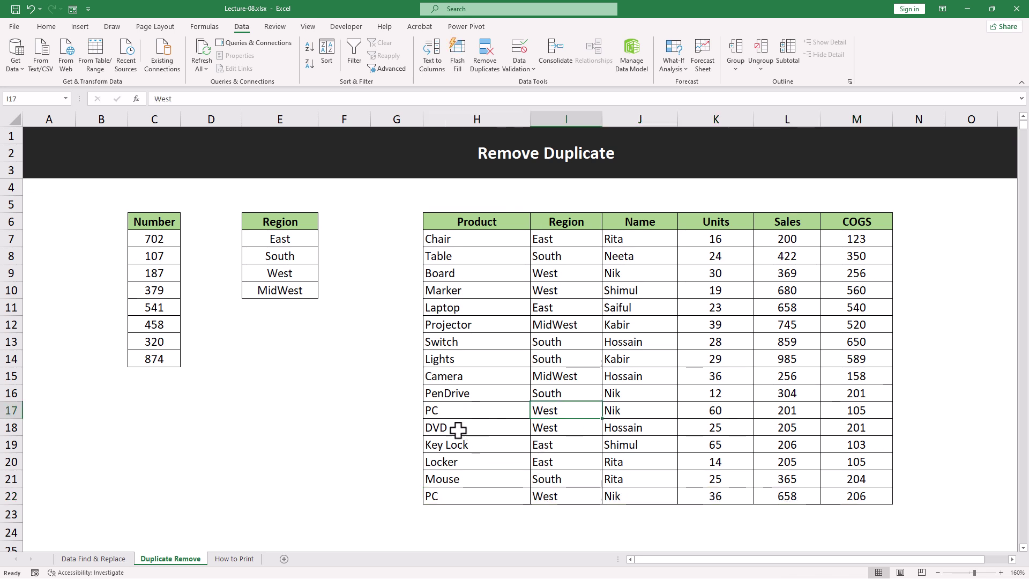
click(467, 410)
click(459, 494)
click(472, 412)
click(467, 494)
click(468, 414)
click(545, 409)
click(546, 497)
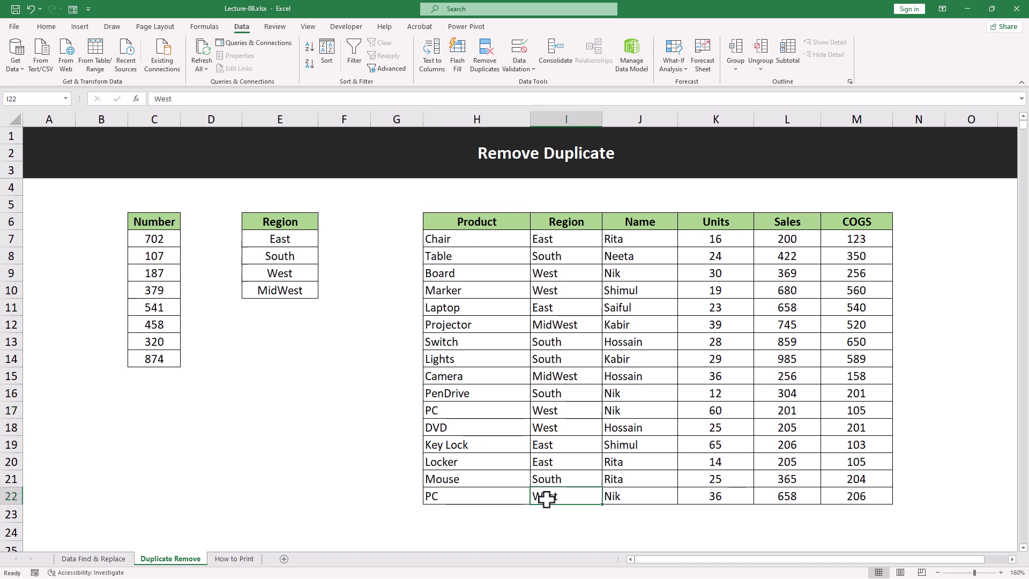
click(639, 407)
click(633, 495)
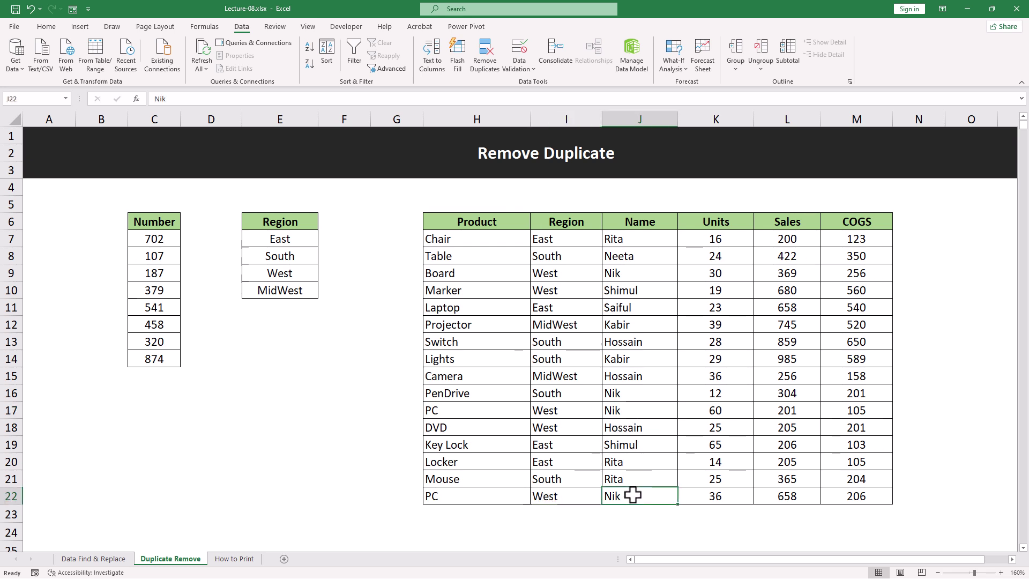
click(485, 416)
click(635, 411)
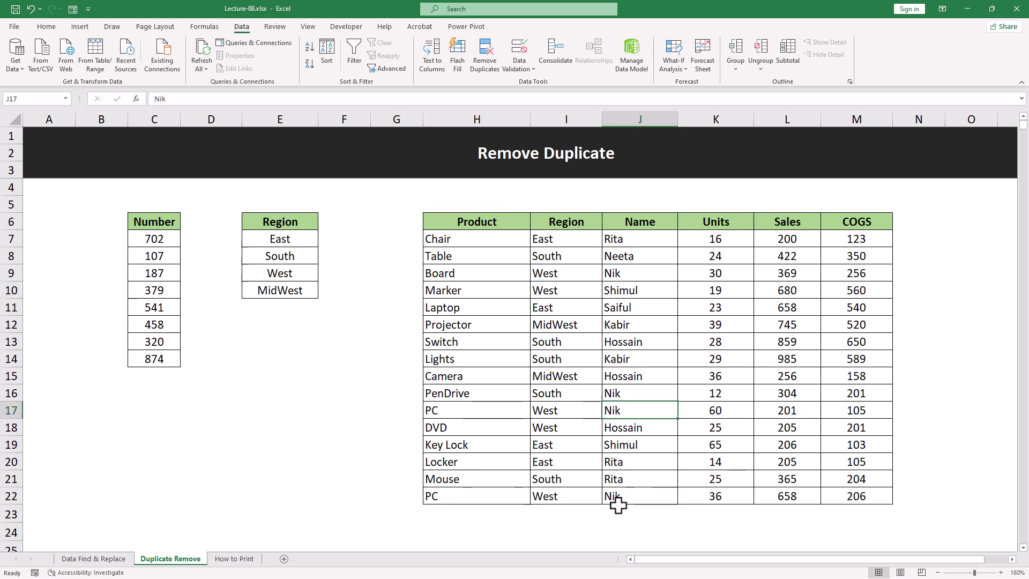
click(726, 410)
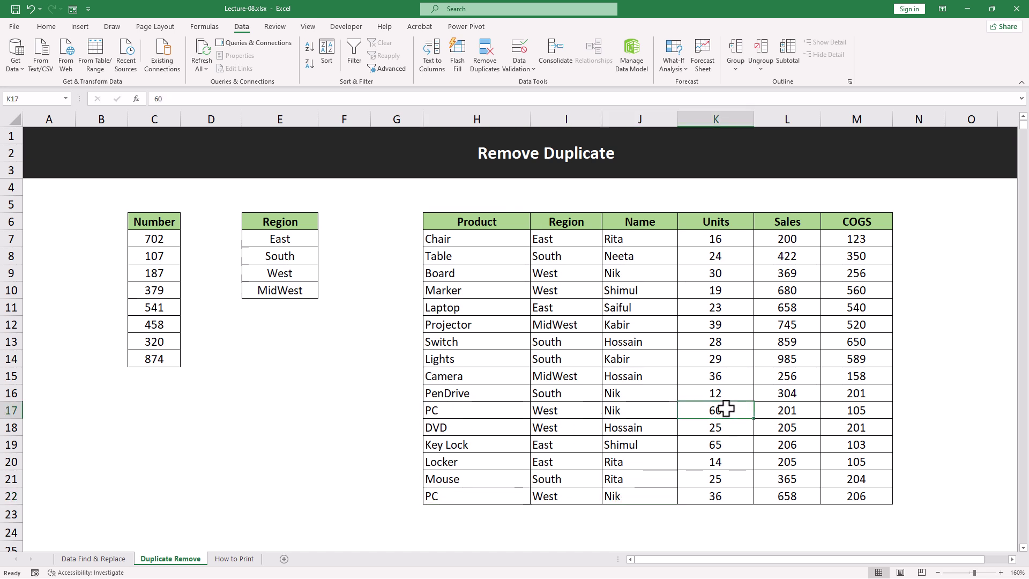
click(619, 409)
click(626, 497)
click(465, 413)
click(459, 497)
click(715, 407)
click(722, 491)
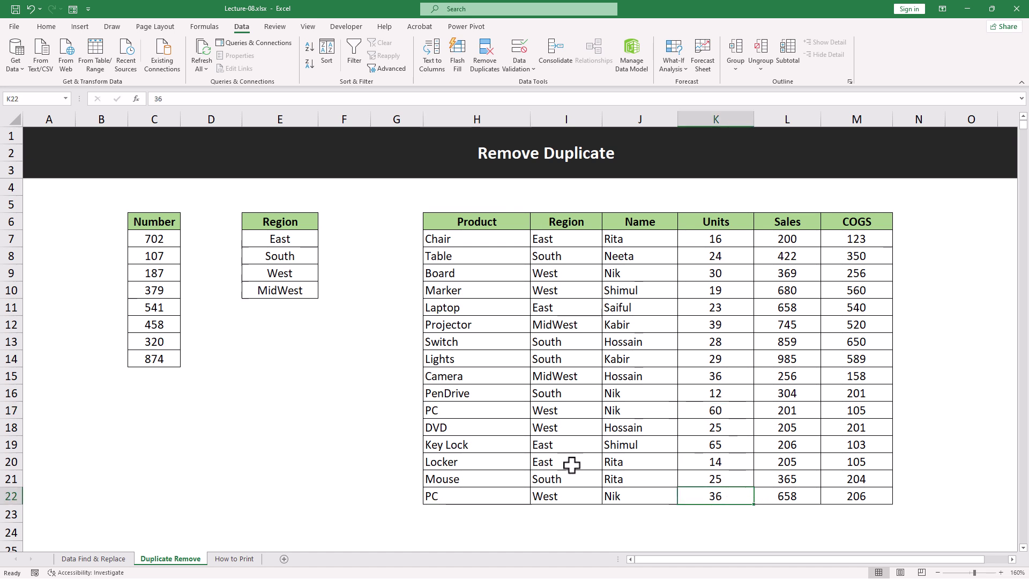
Copy the Projector record in H12:M12 to row 23, directly below the product table.
drag(485, 496, 843, 497)
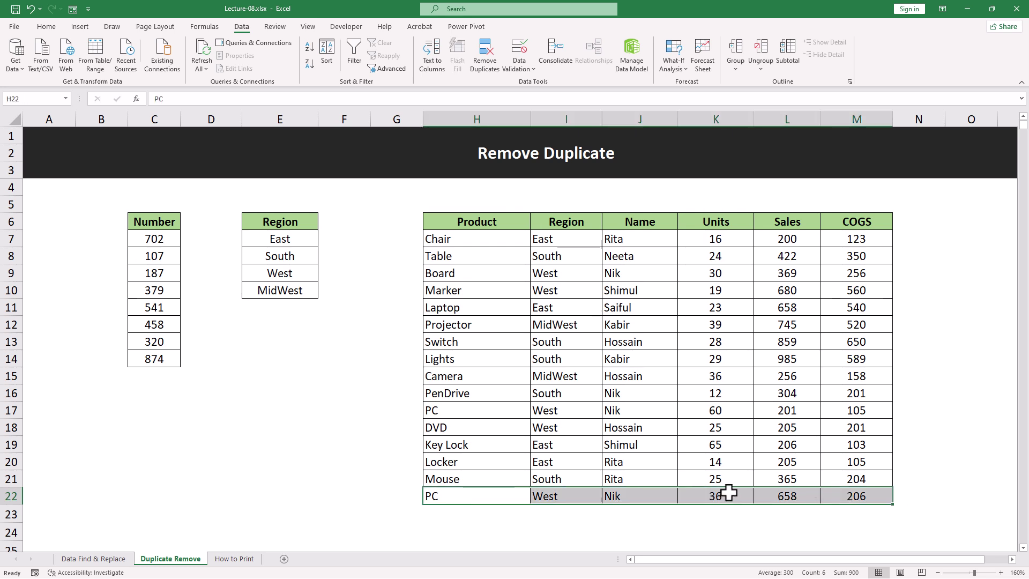
click(482, 345)
drag(459, 322, 852, 322)
key(ctrl+c)
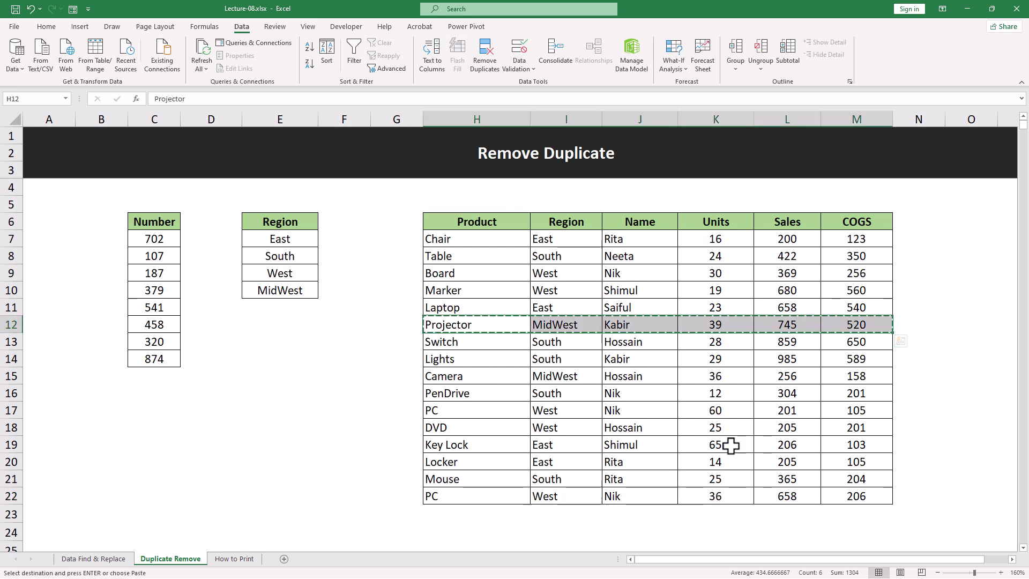
click(489, 513)
key(ctrl+v)
click(554, 481)
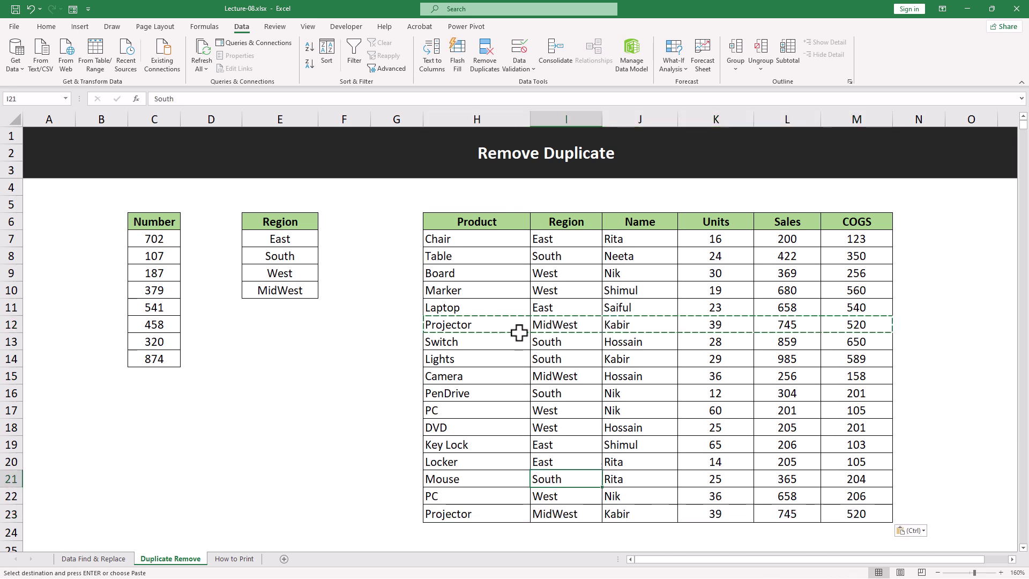
click(359, 300)
key(Escape)
Run Remove Duplicates on products H7:H23, expanding the selection and keeping all six columns from Product to COGS checked.
drag(487, 237, 483, 515)
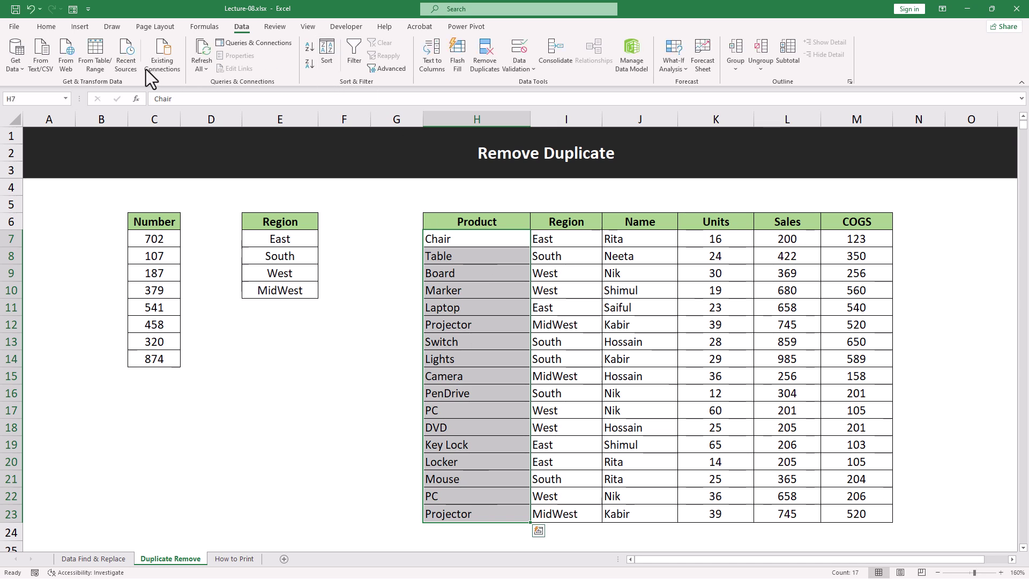
click(482, 53)
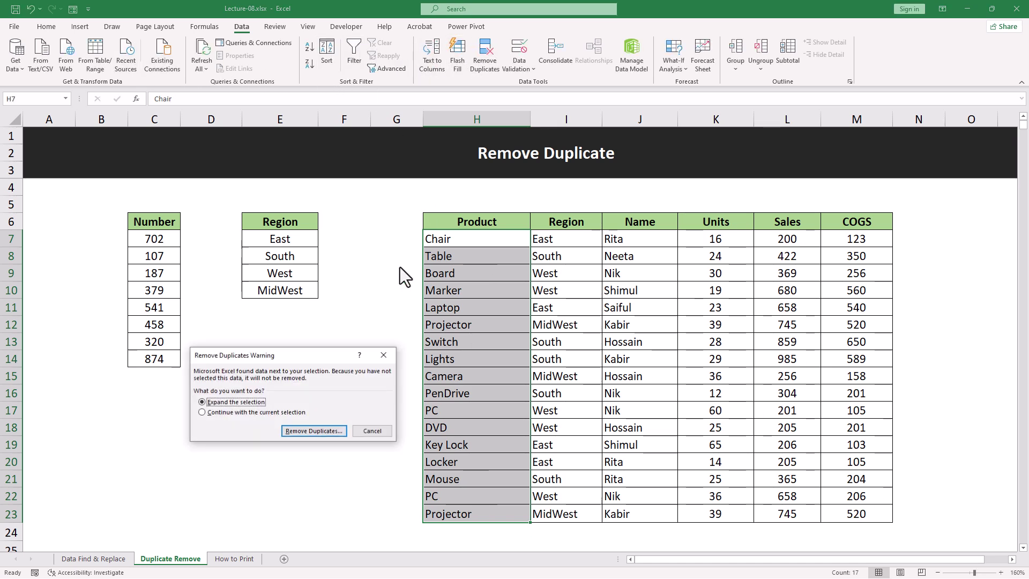
click(310, 430)
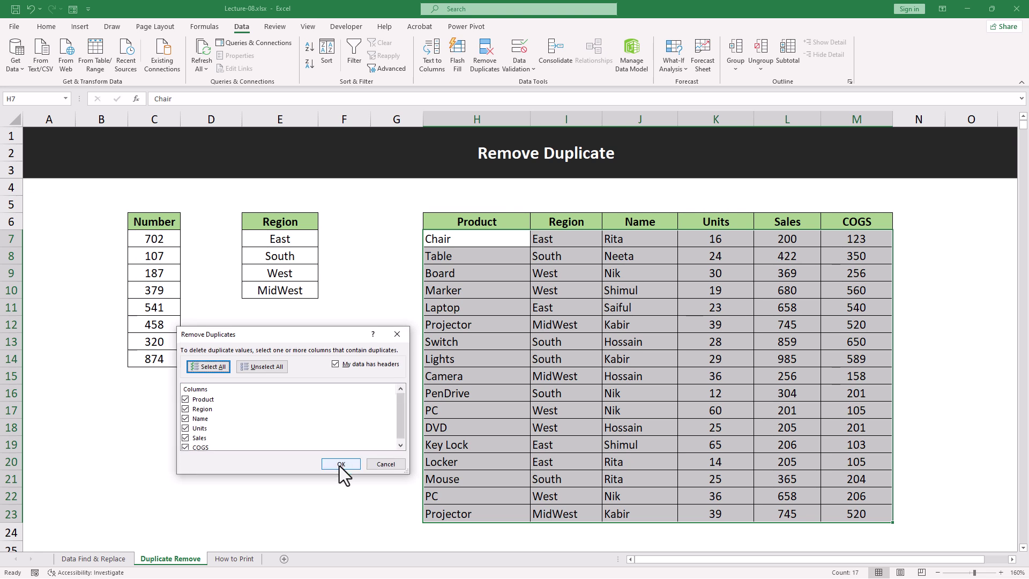
click(339, 465)
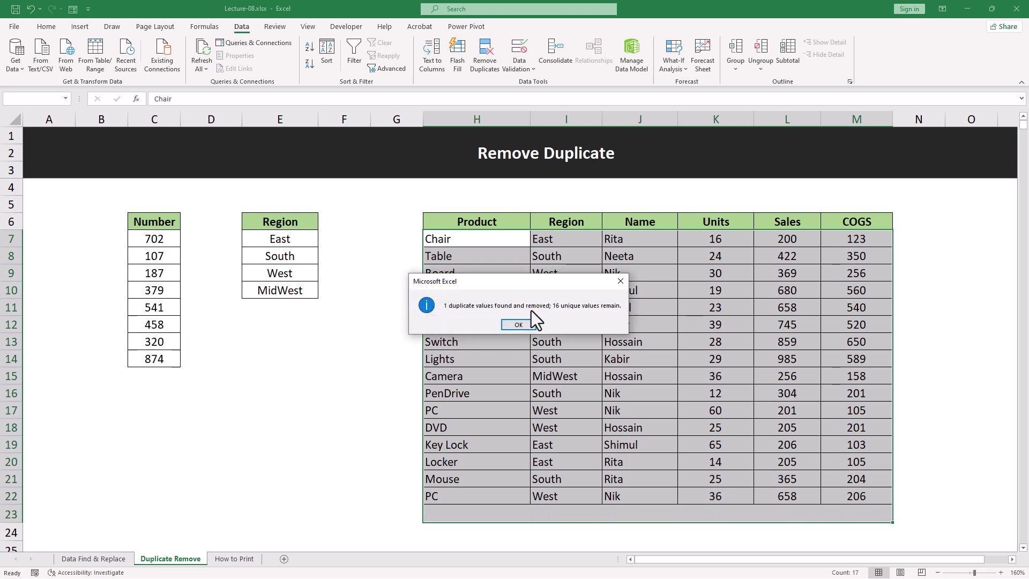
click(625, 279)
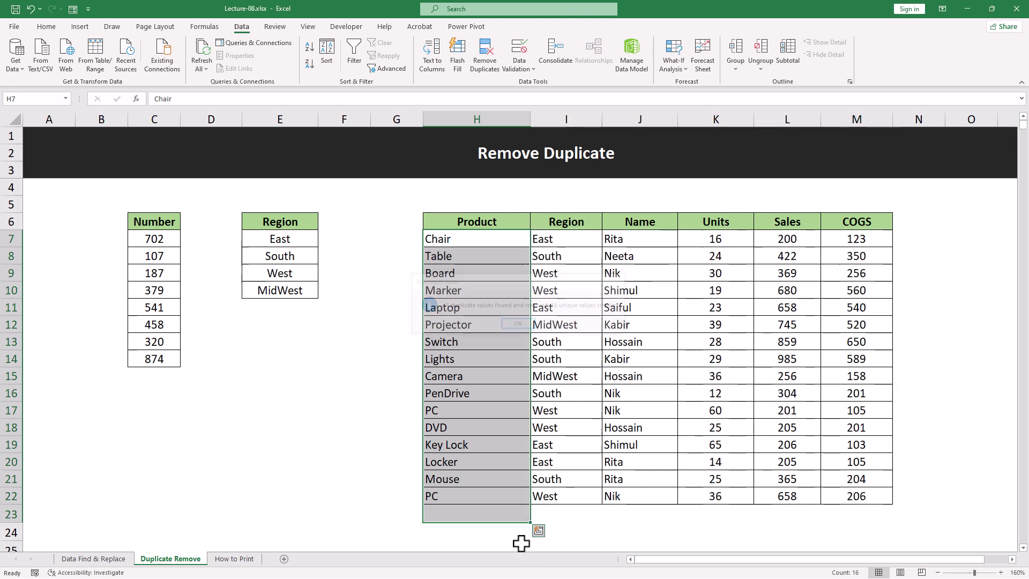
click(464, 513)
click(680, 505)
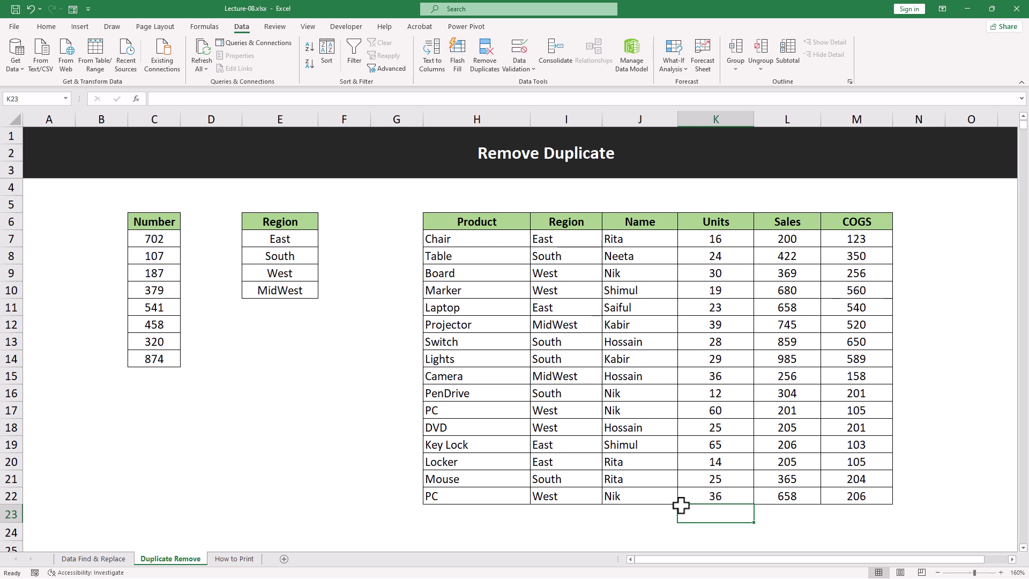
Run Remove Duplicates on products H7:H22, continuing with the current selection instead of expanding it.
drag(462, 238, 457, 489)
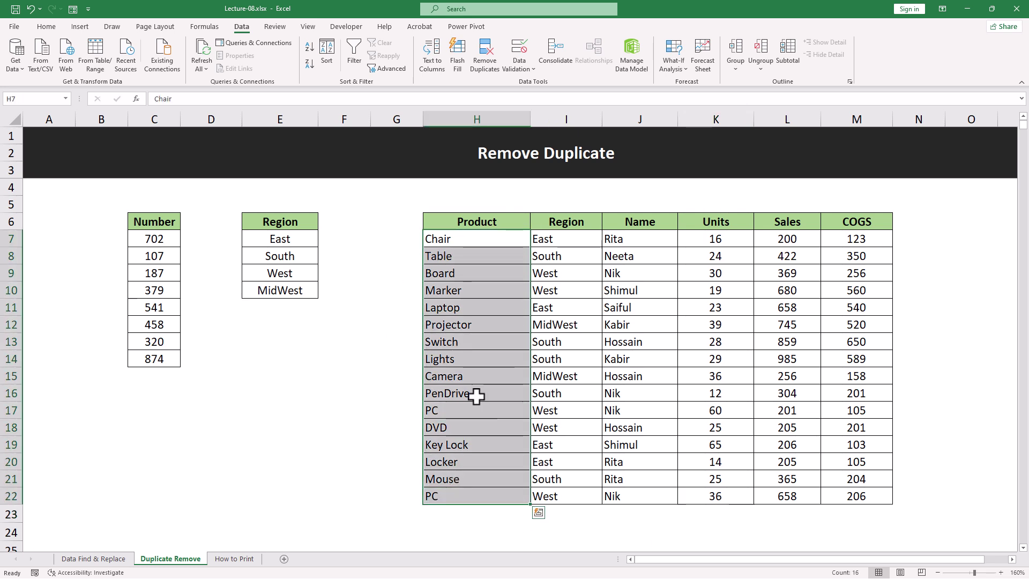
click(487, 66)
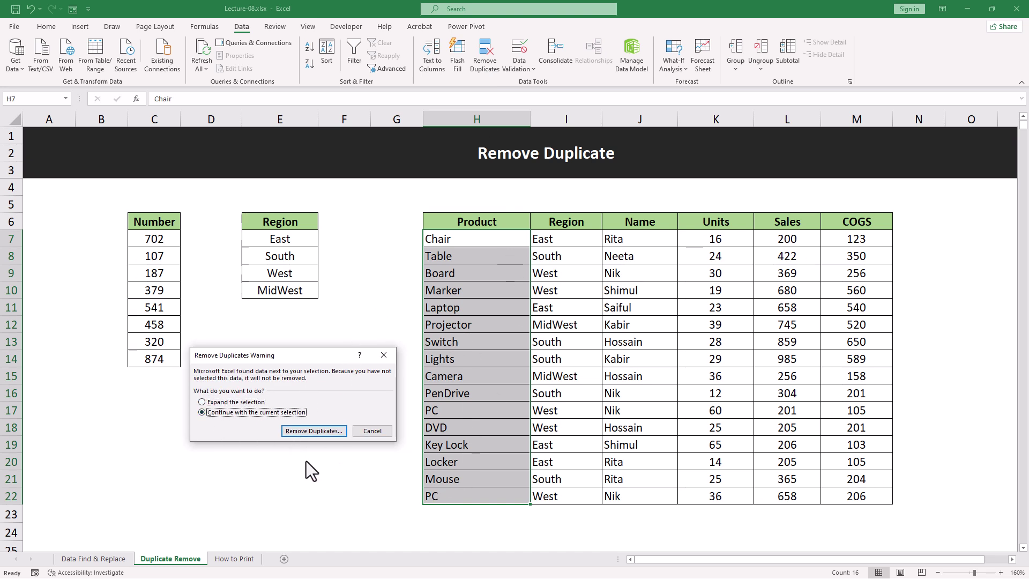
click(315, 432)
click(340, 464)
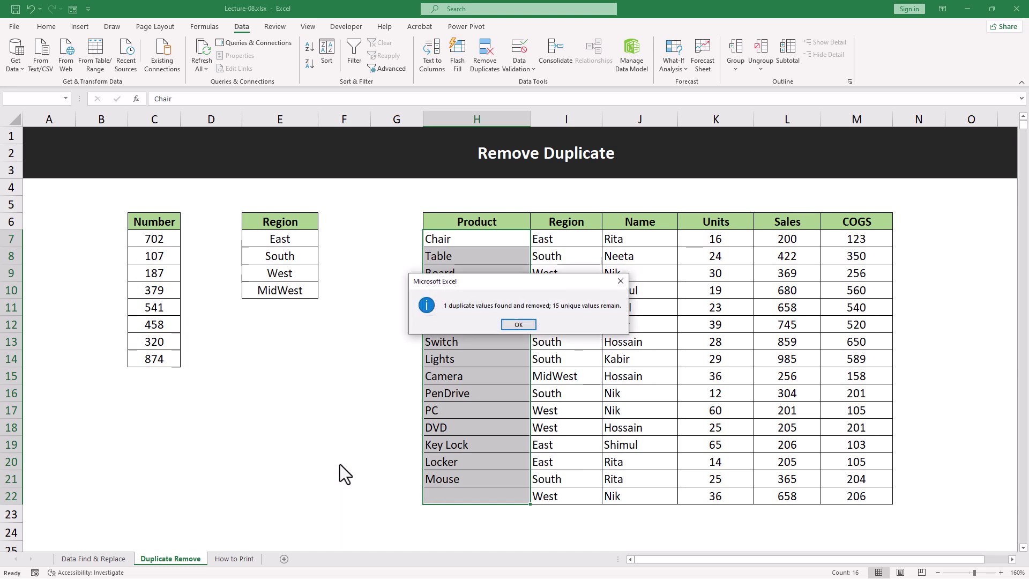
click(518, 325)
Examine row 22 of the table, comparing its Product cell with its Region to COGS cells.
click(454, 408)
click(354, 496)
click(483, 499)
drag(544, 496, 875, 498)
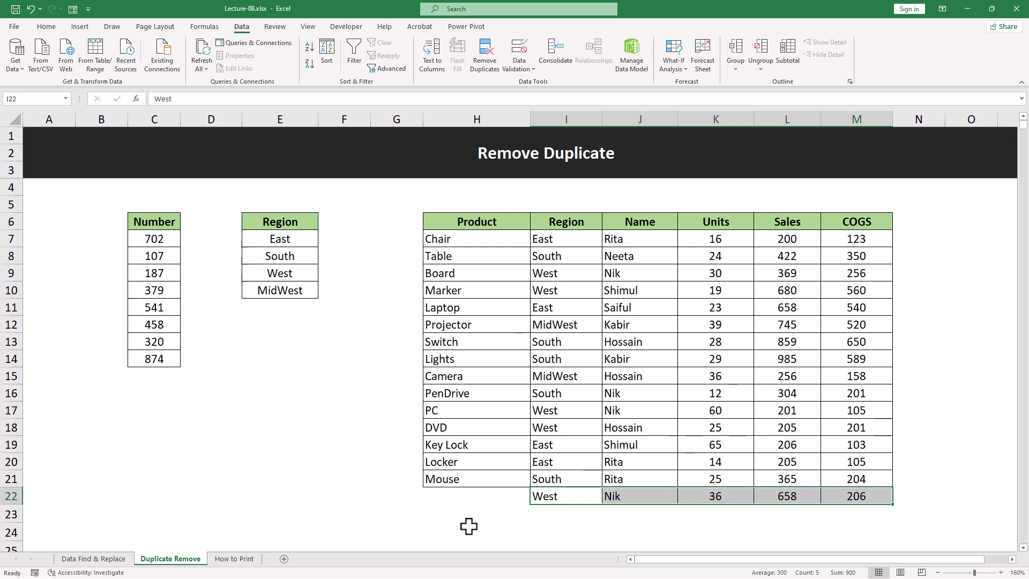
click(469, 509)
click(311, 423)
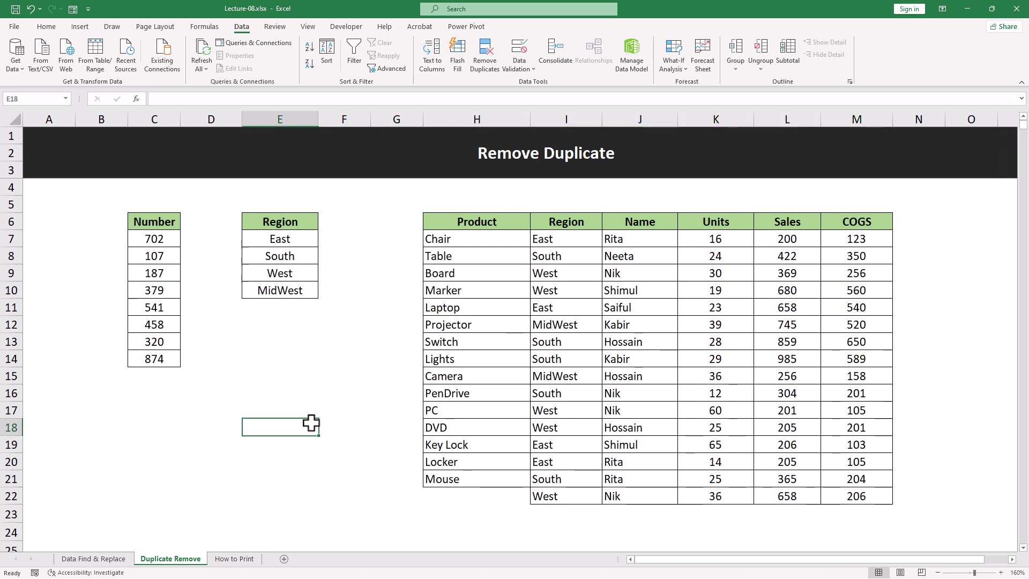
click(485, 490)
drag(563, 498, 900, 502)
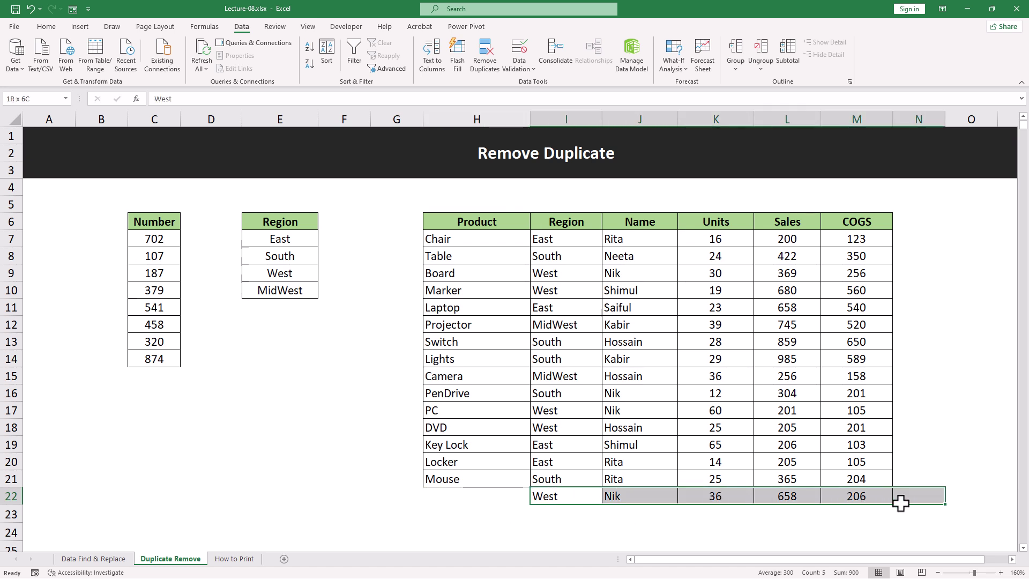
click(475, 497)
drag(558, 498, 870, 494)
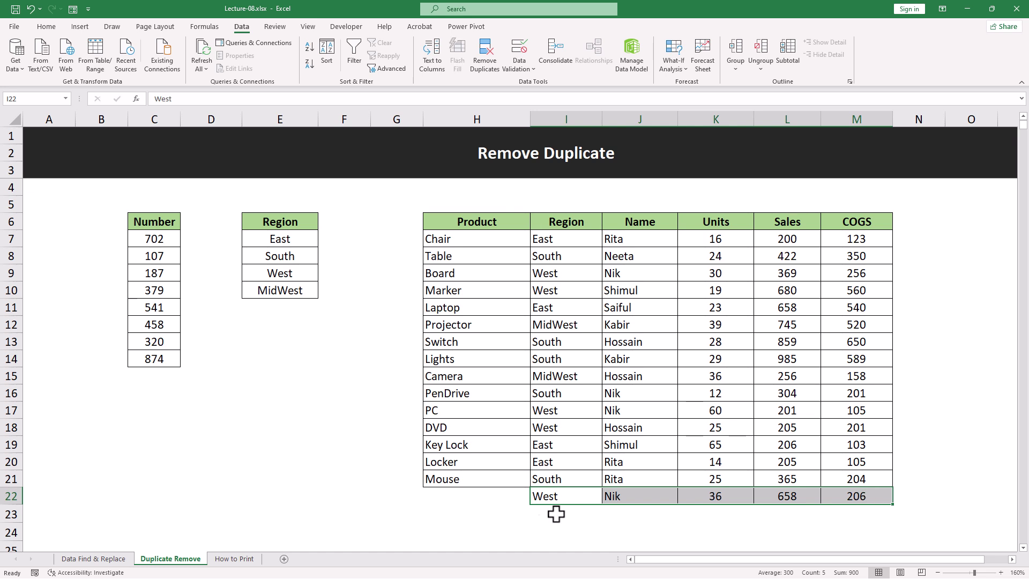
click(470, 496)
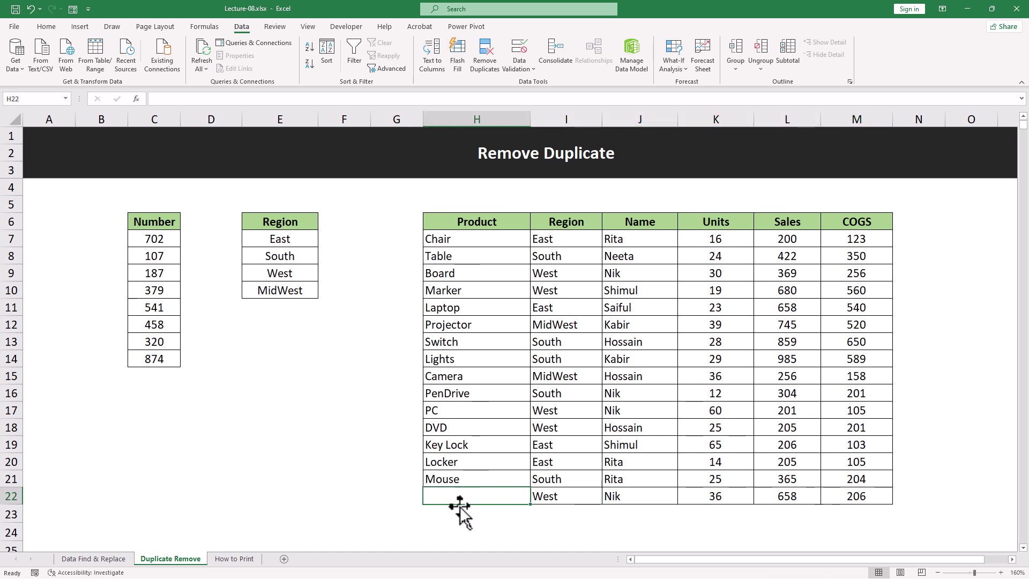
drag(558, 498, 847, 493)
click(490, 494)
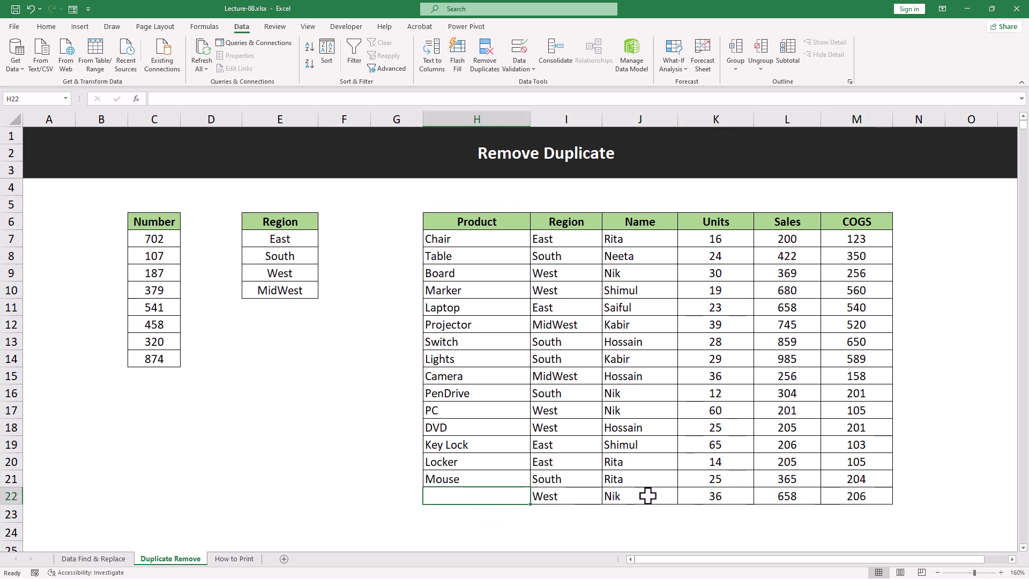
Undo the Remove Duplicates run on the Product column.
key(ctrl+z)
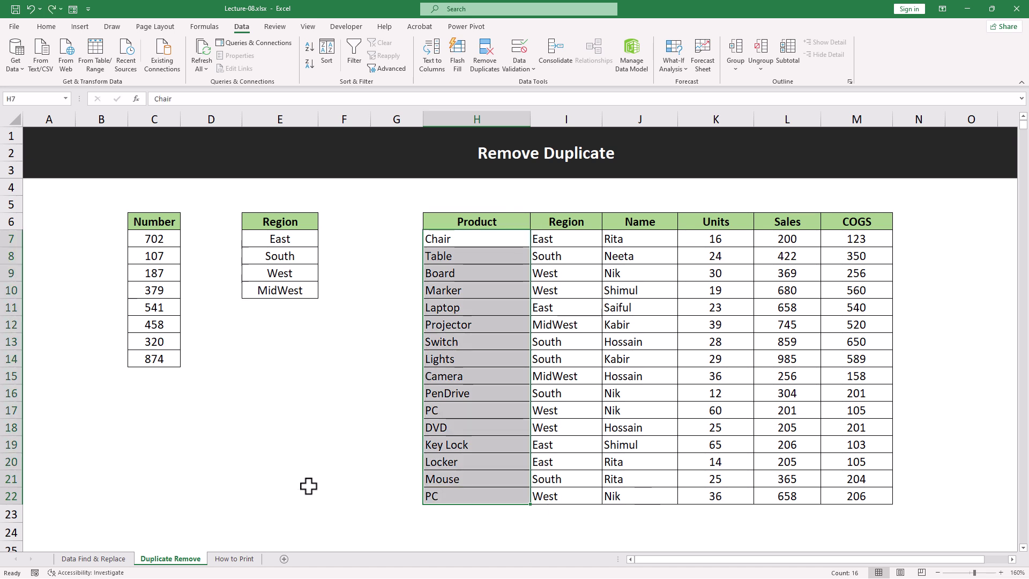
click(306, 482)
Copy the Switch product from H13 over the Board product in H9 to create another repeated product.
click(467, 339)
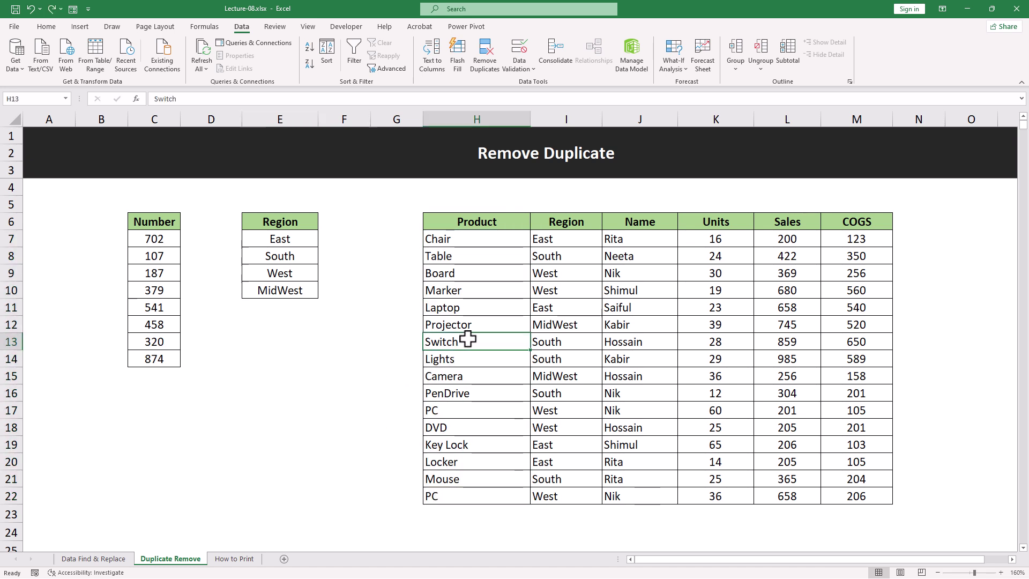
key(ctrl+c)
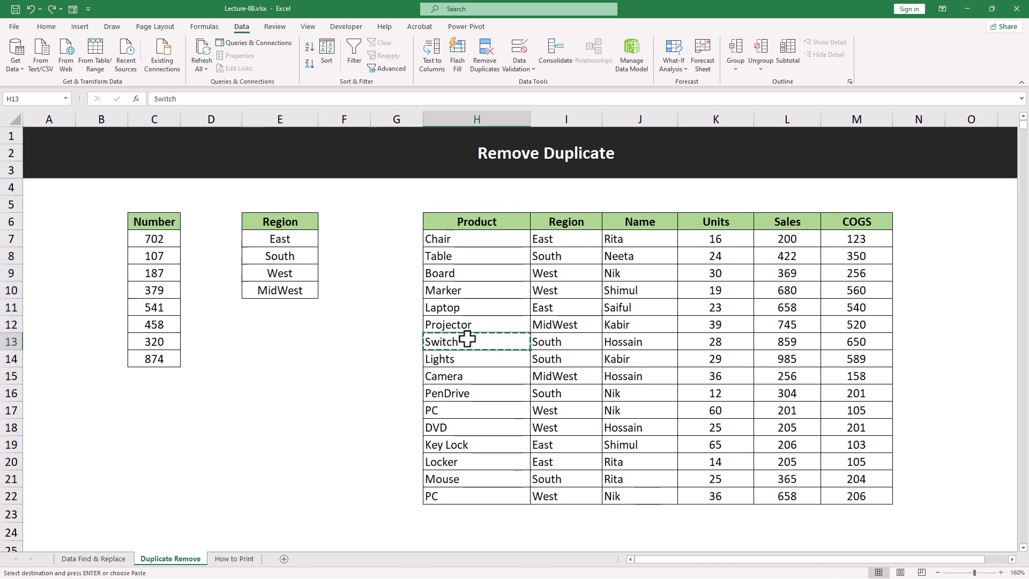
click(457, 272)
key(ctrl+v)
click(363, 377)
key(BackSpace)
click(376, 482)
click(916, 341)
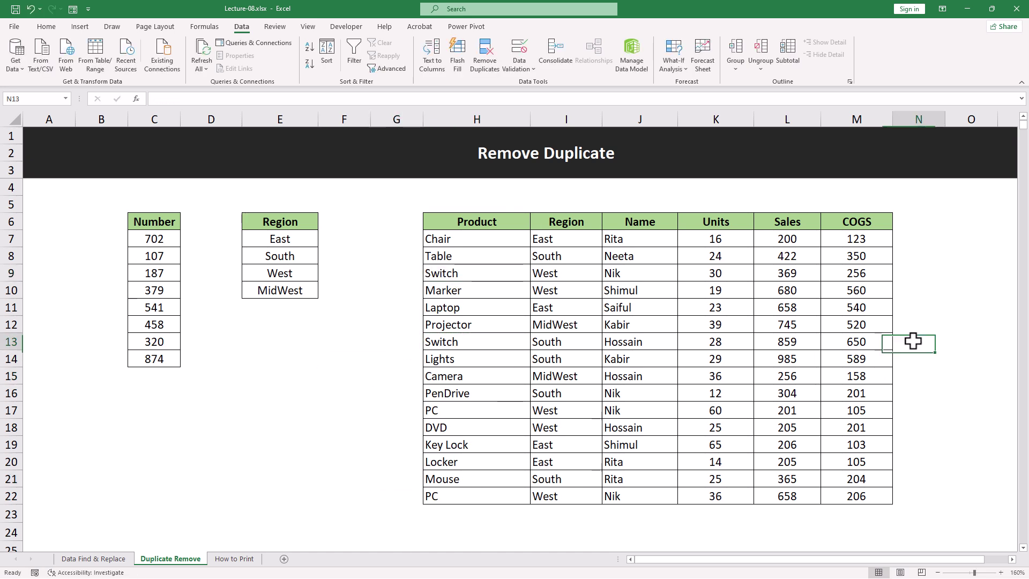
click(473, 275)
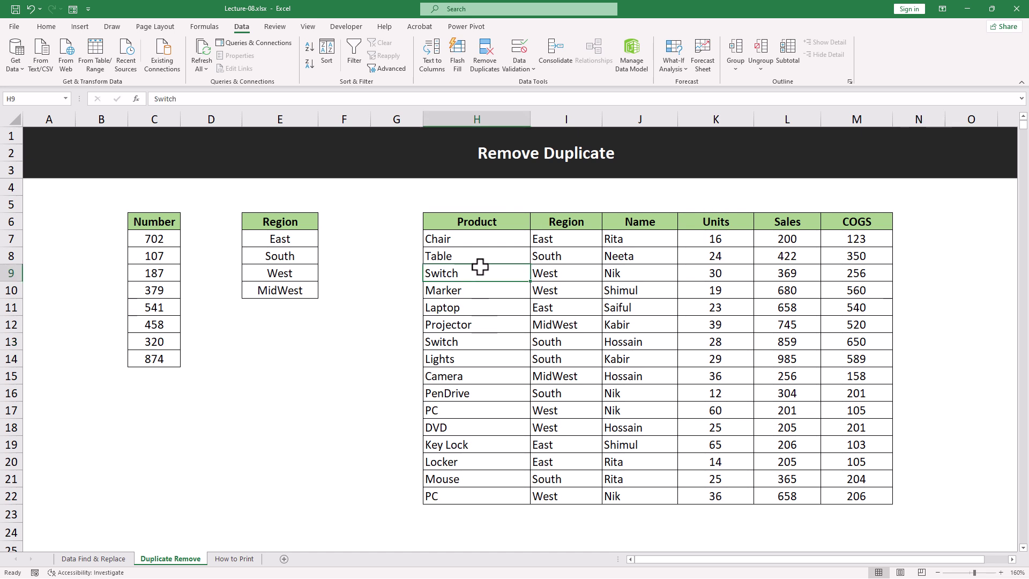
Run Remove Duplicates on products H7:H22 with the selection expanded, unchecking Region, Name, Units, Sales and COGS so only Product is compared.
drag(469, 236, 471, 490)
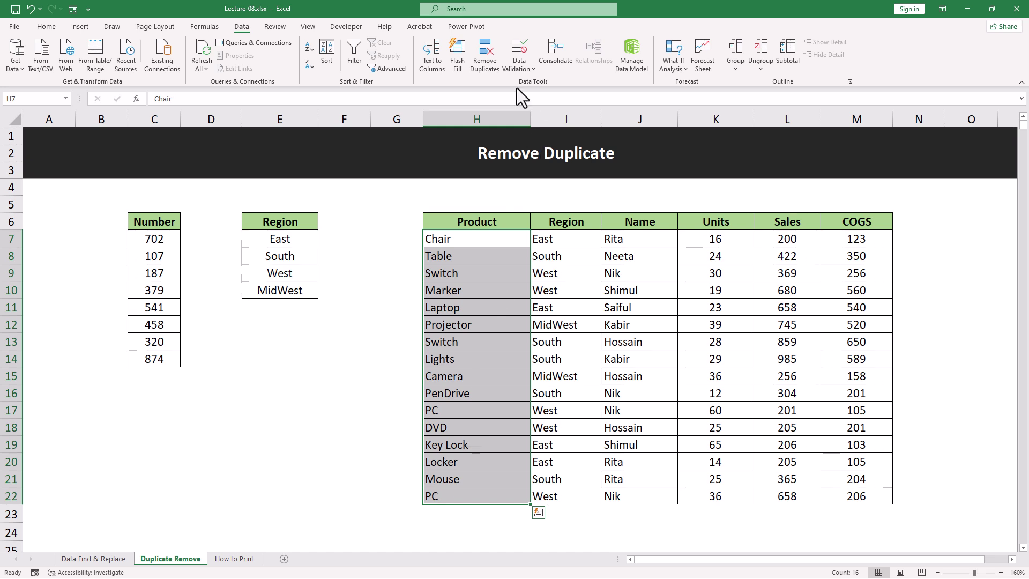
click(484, 66)
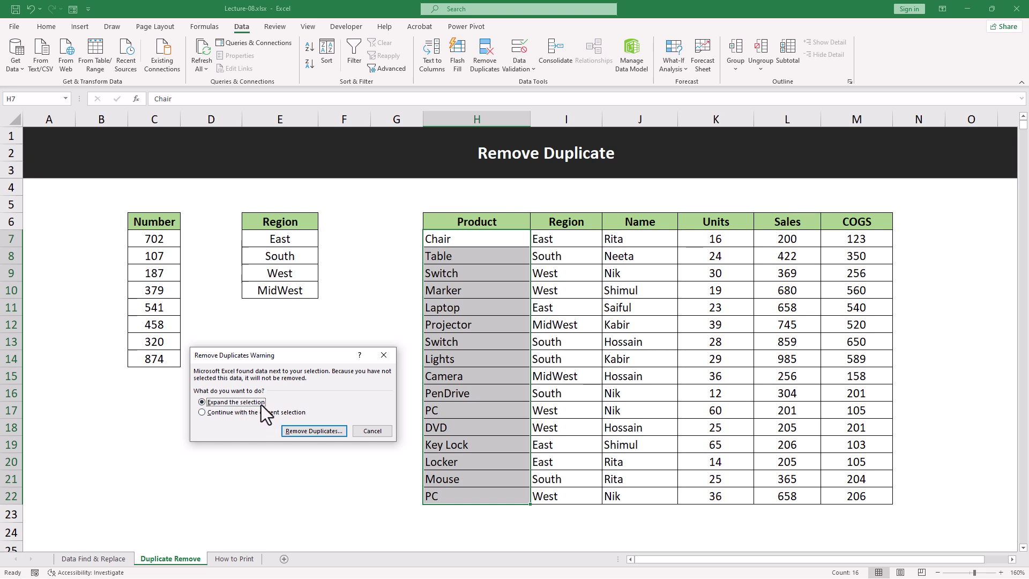
click(298, 432)
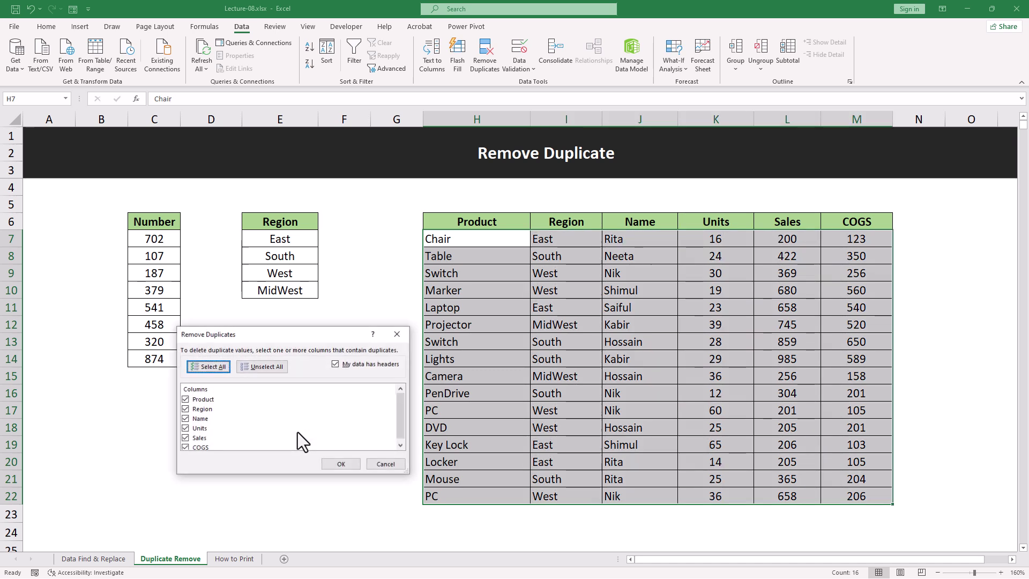
click(185, 409)
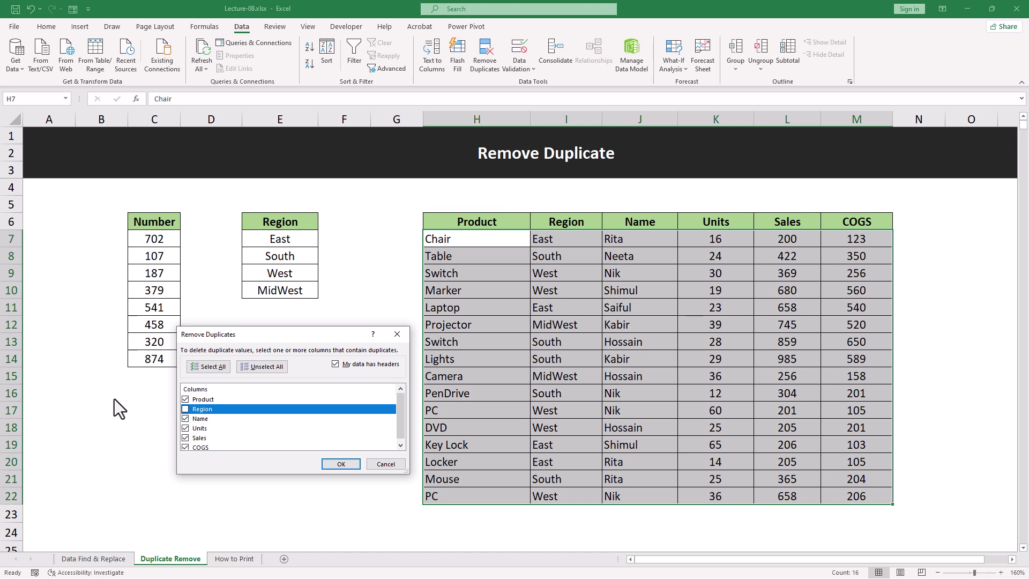
click(186, 419)
click(185, 429)
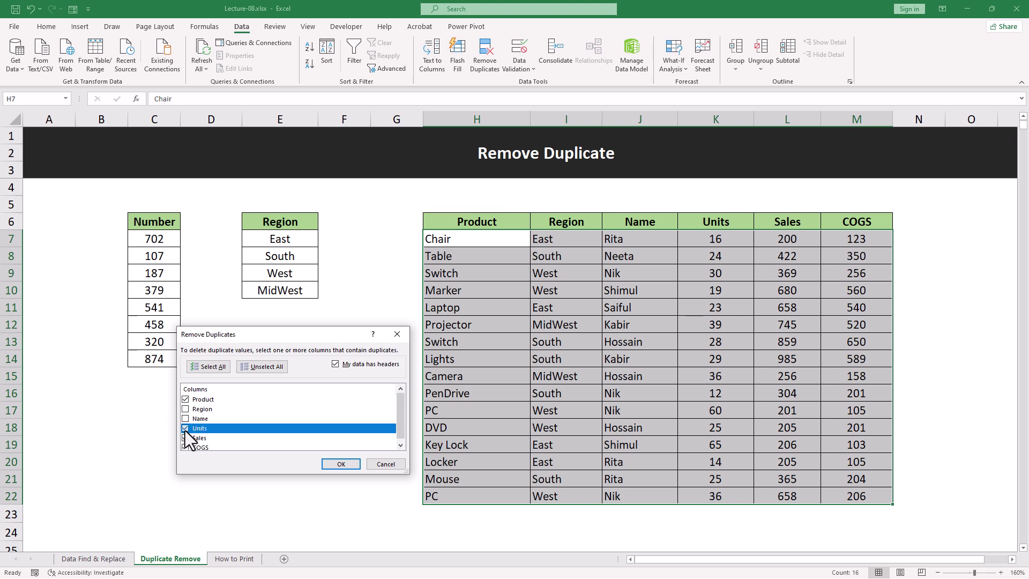
click(185, 438)
click(185, 446)
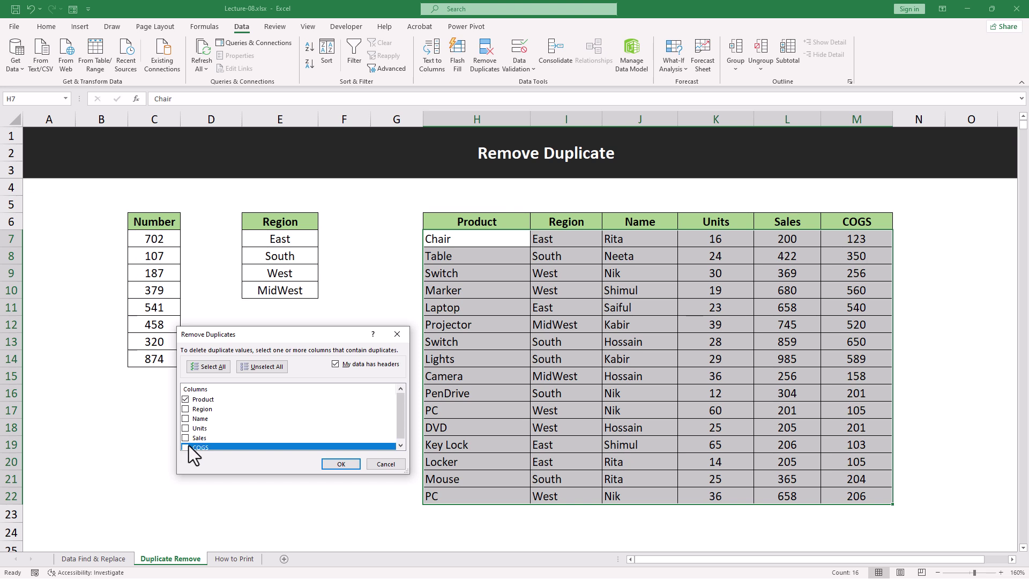
scroll(187, 411, up, 1)
click(324, 462)
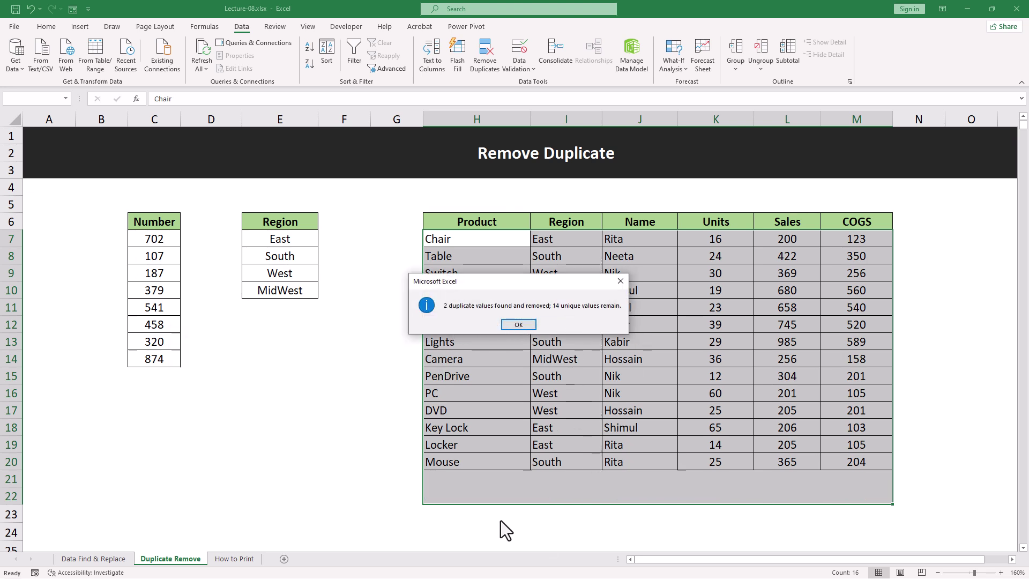
click(518, 325)
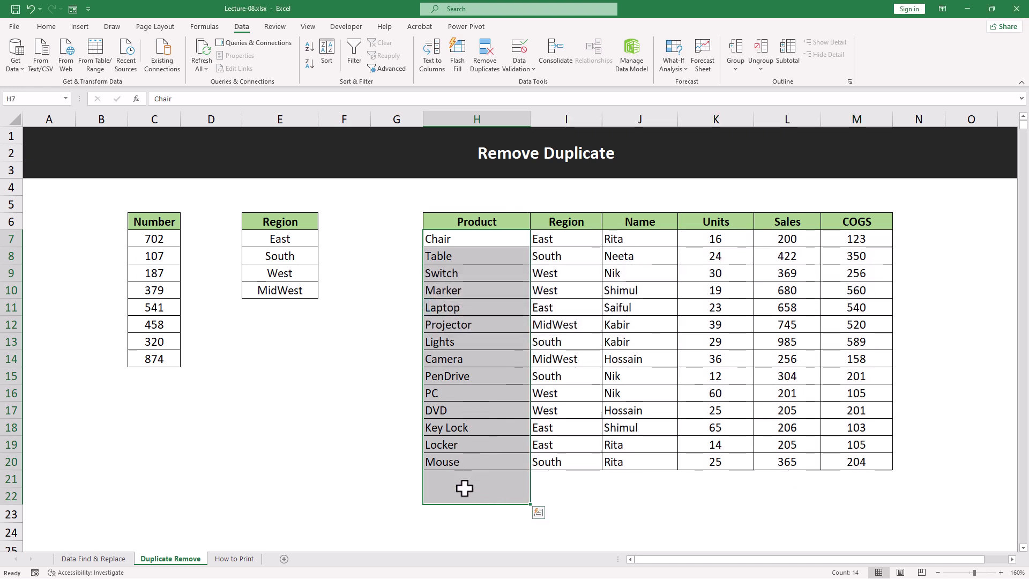
Check the area below the last record in columns H to M, and undo the Product-only Remove Duplicates run.
drag(464, 478, 871, 504)
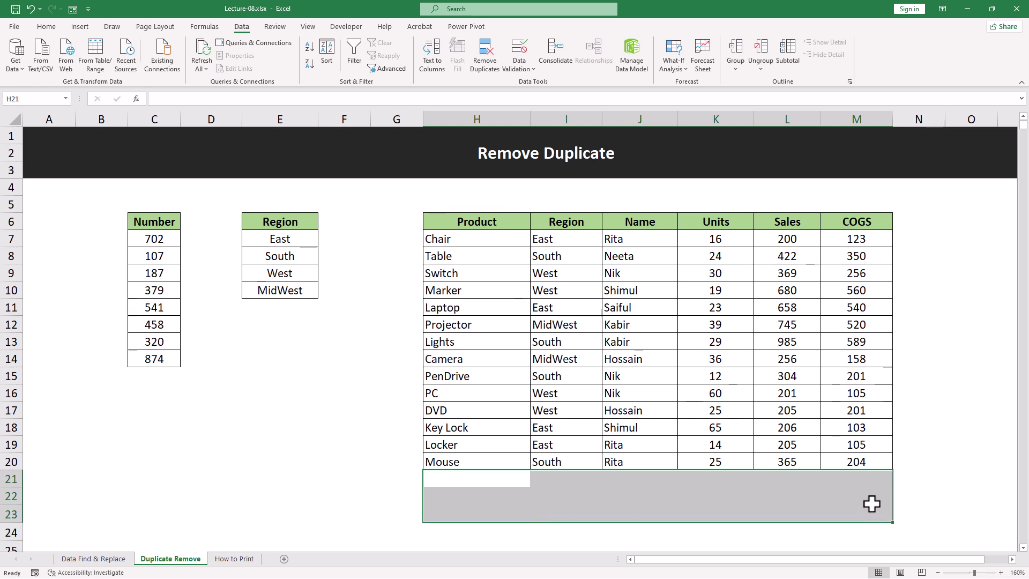
key(ctrl+z)
click(598, 461)
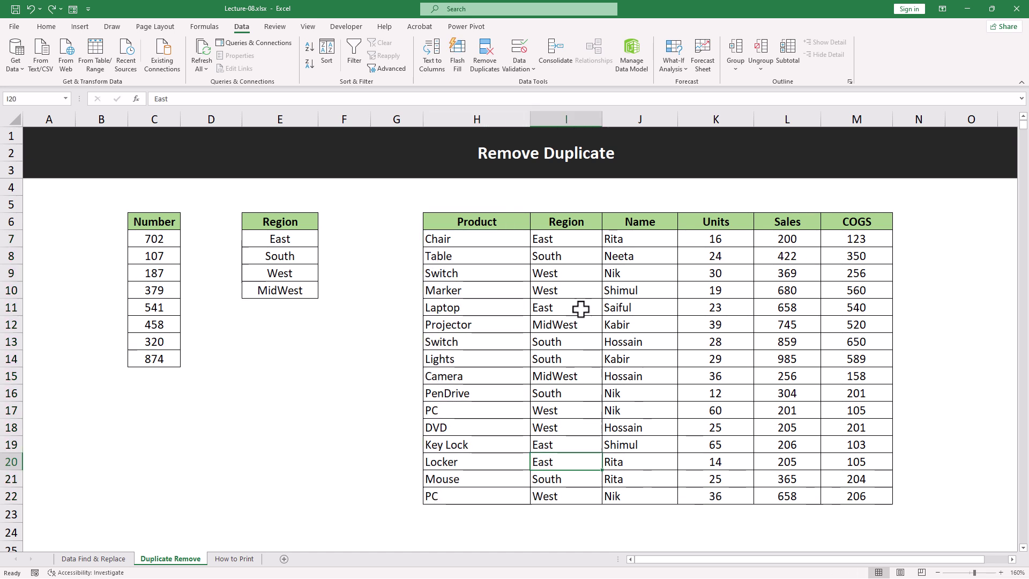
Compare the Product and Region values of the PC records in rows 17 and 22 and the Switch records in rows 9 and 13.
click(438, 496)
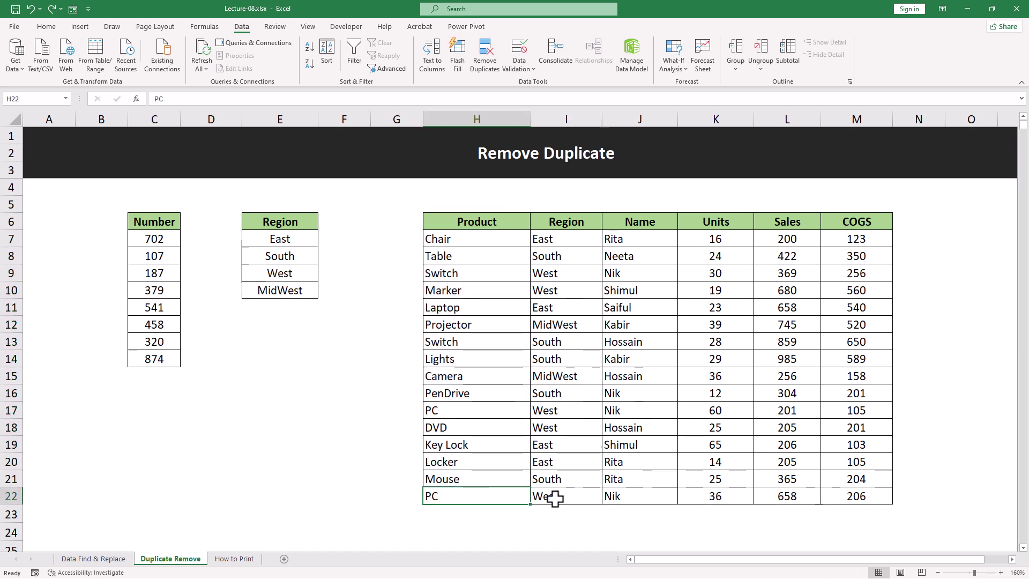
click(469, 414)
click(543, 411)
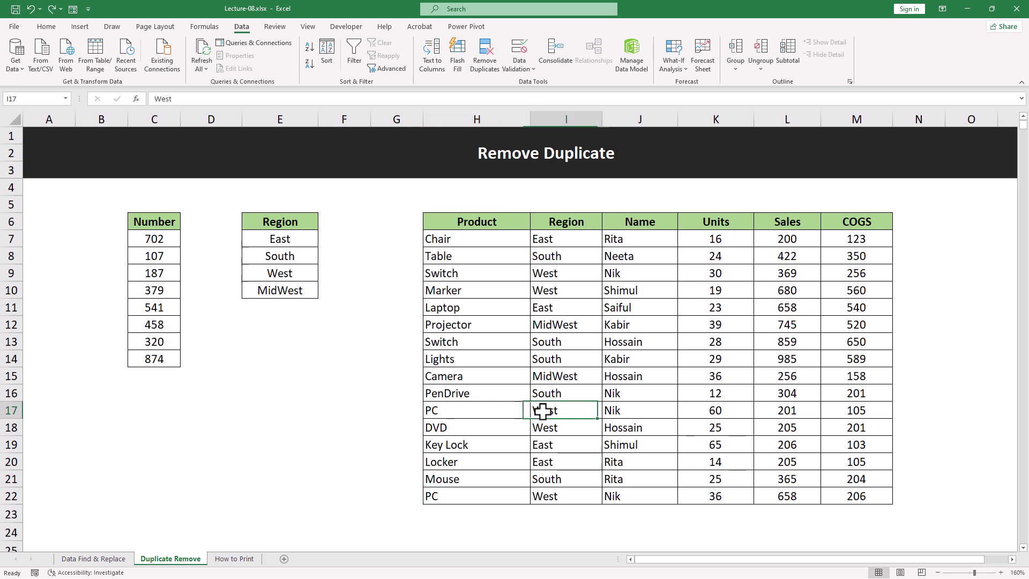
drag(490, 416, 554, 416)
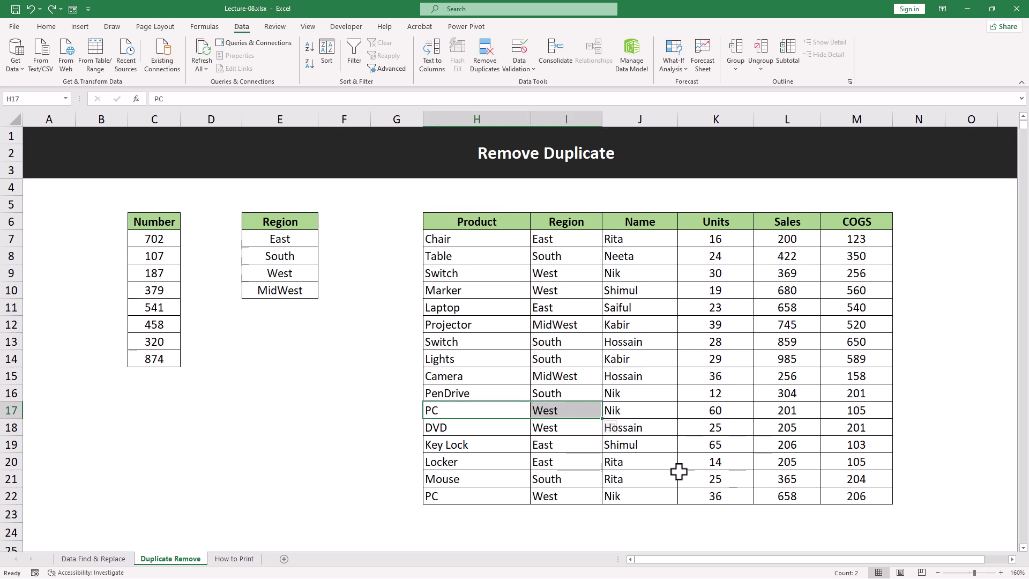
key(Right)
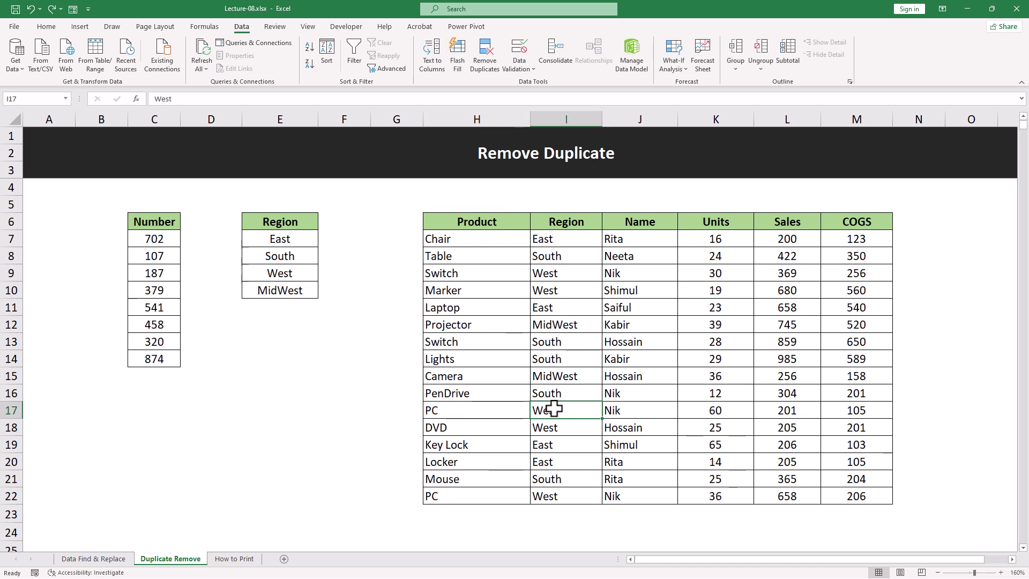
click(460, 274)
click(539, 274)
click(475, 341)
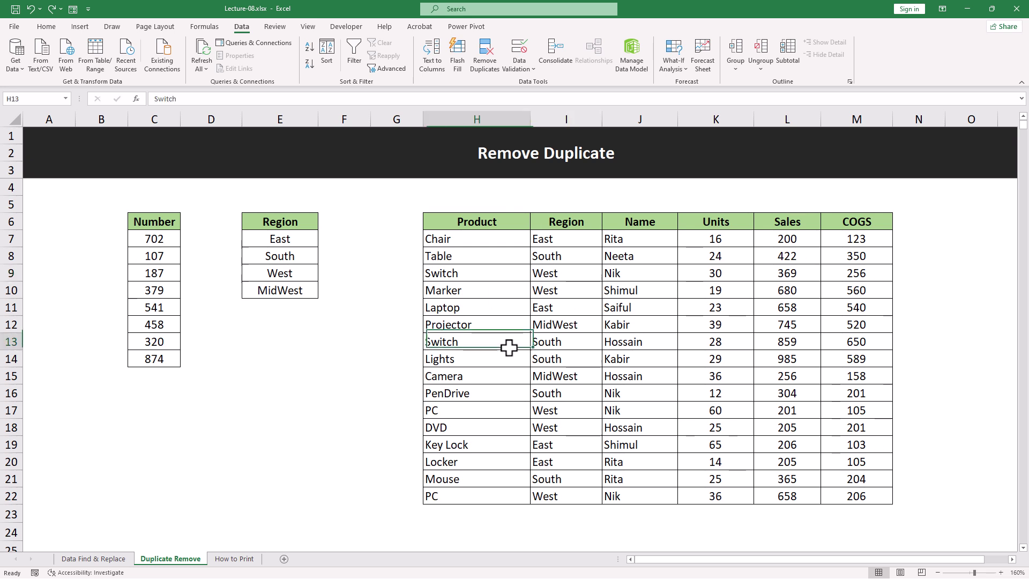
click(553, 342)
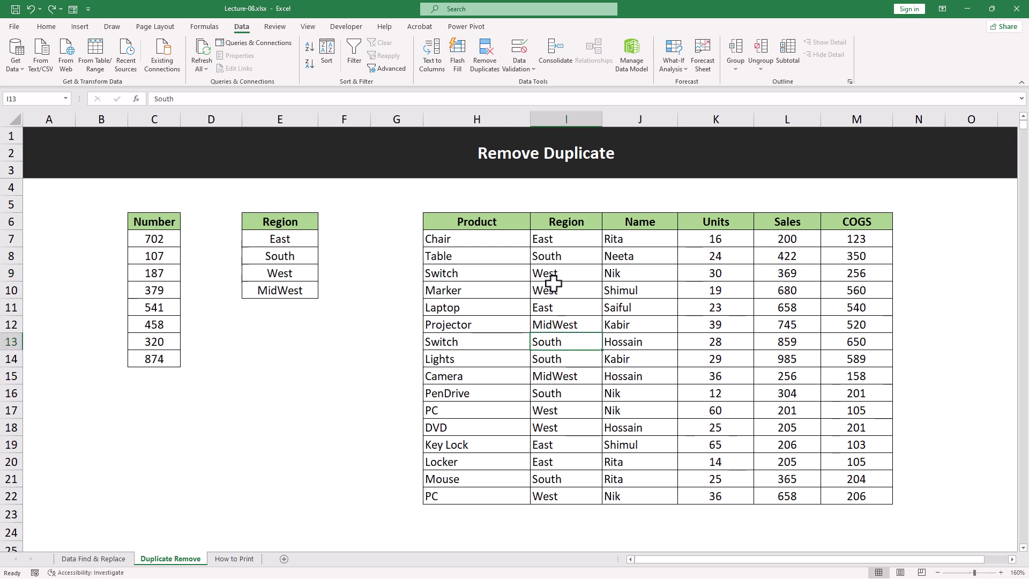
drag(464, 272, 577, 273)
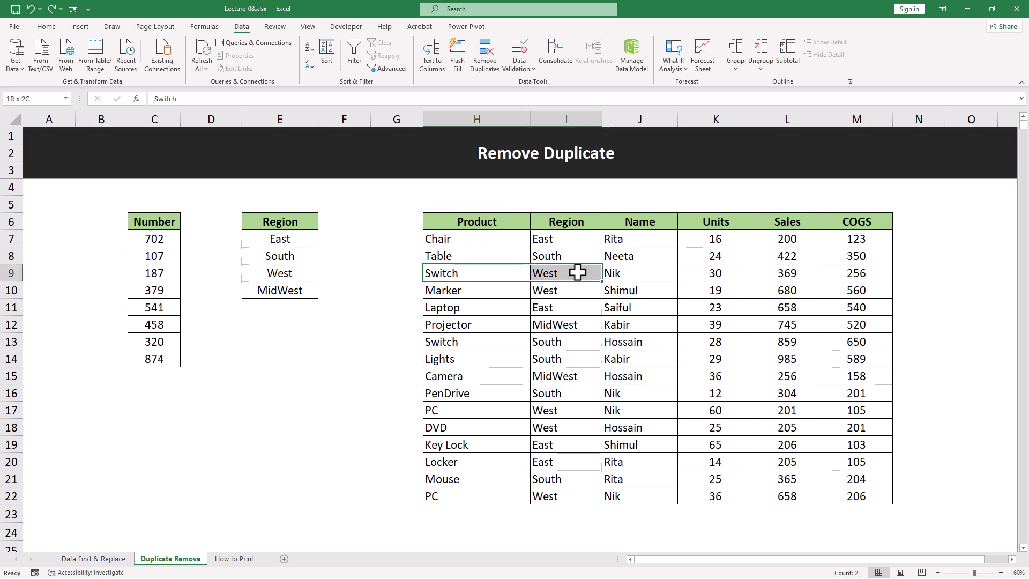
click(468, 353)
drag(470, 343, 540, 338)
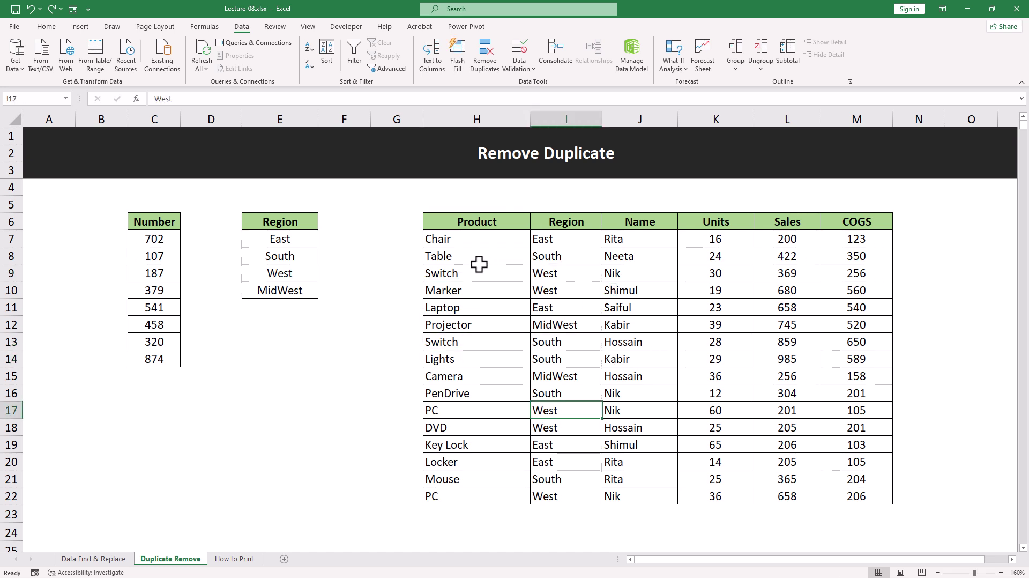
Run Remove Duplicates on H7:H22 with the selection expanded, unchecking Name, Units, Sales and COGS so only Product and Region are compared.
drag(476, 244, 484, 449)
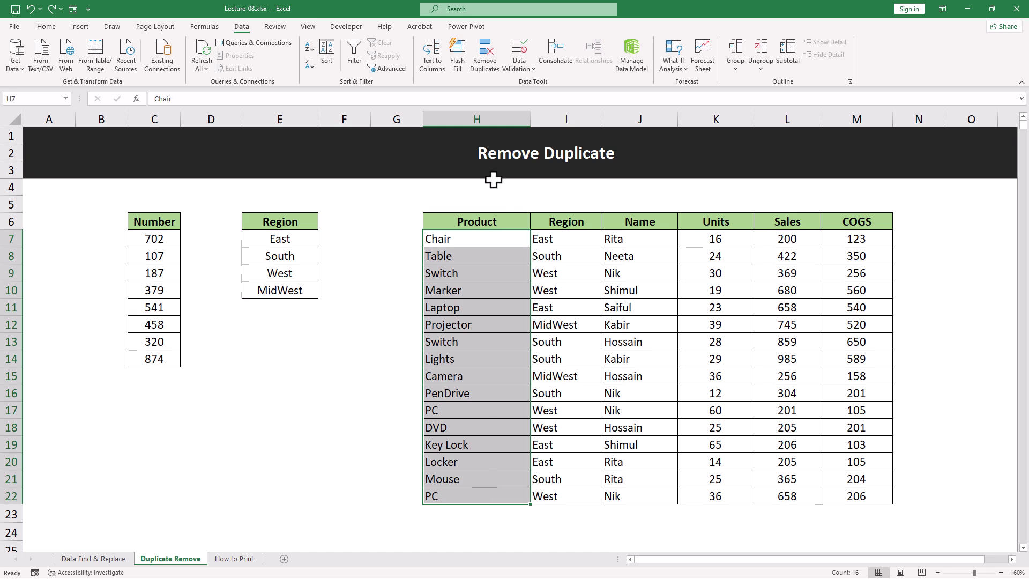
click(484, 56)
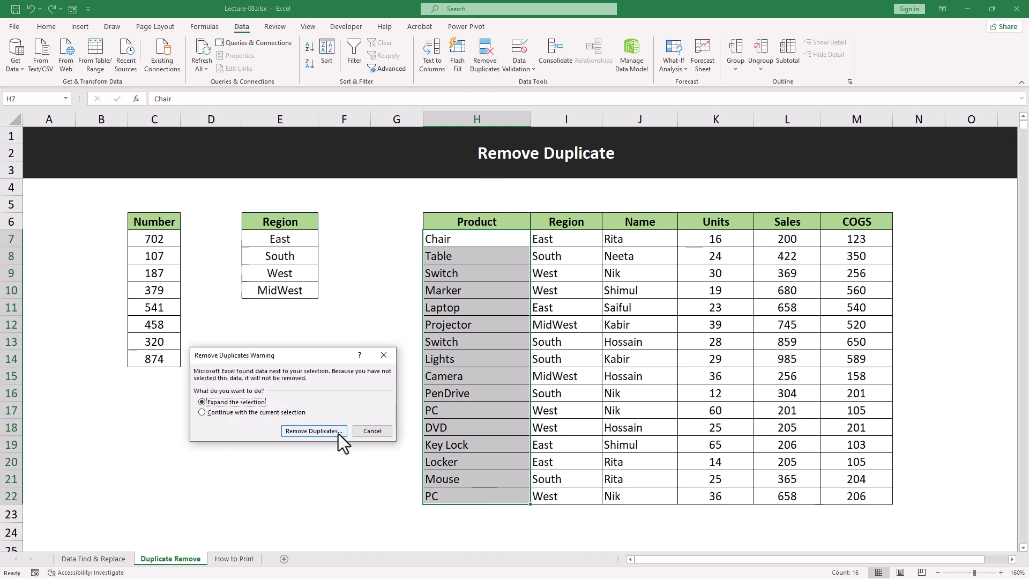
click(301, 427)
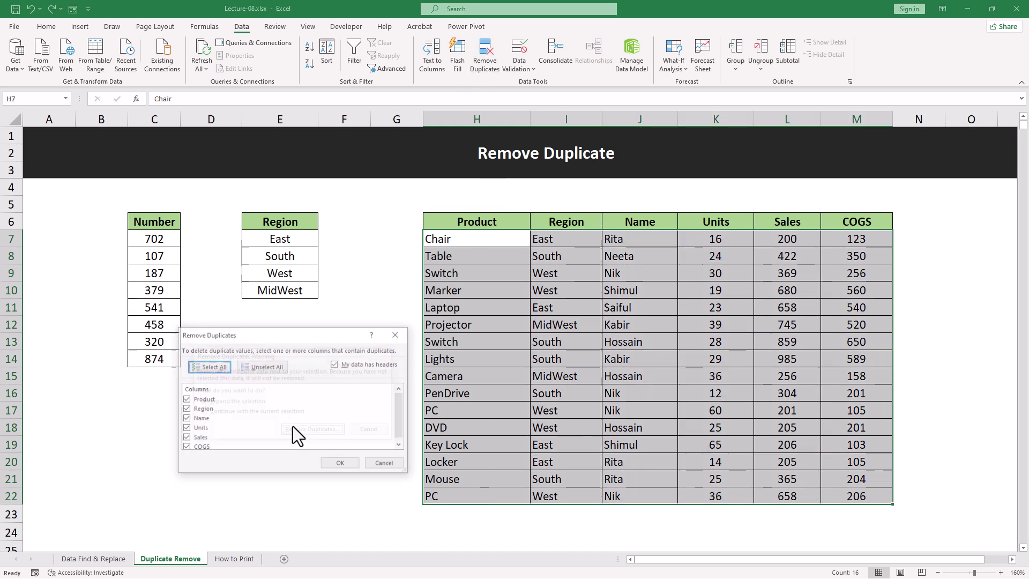
click(182, 417)
click(185, 428)
click(182, 439)
click(185, 447)
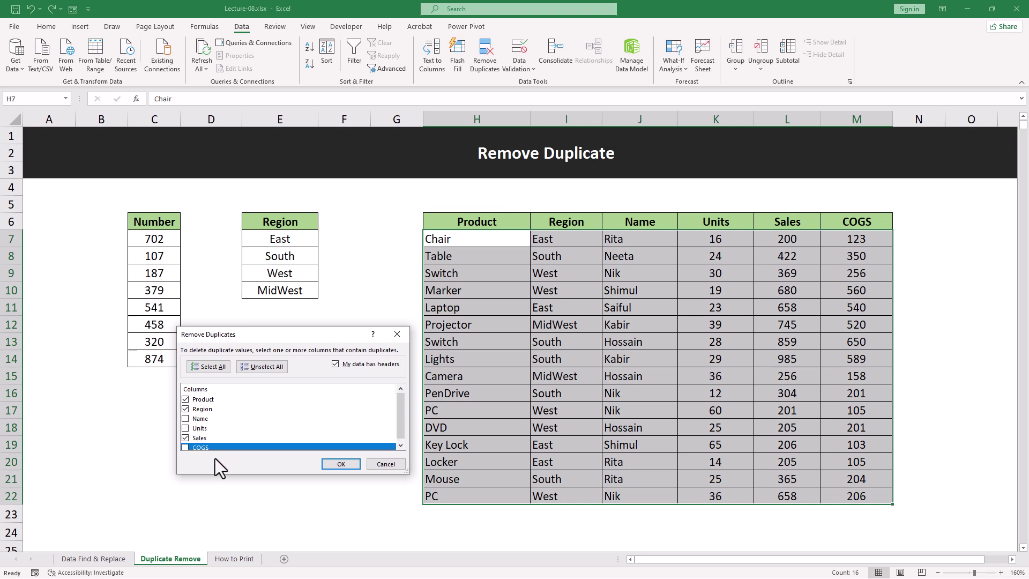
click(185, 437)
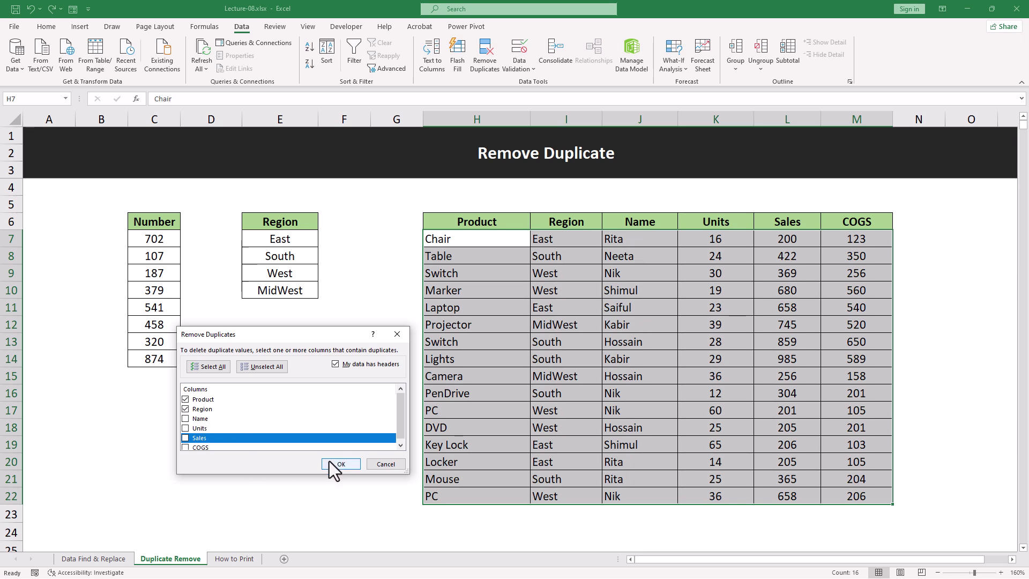
click(346, 466)
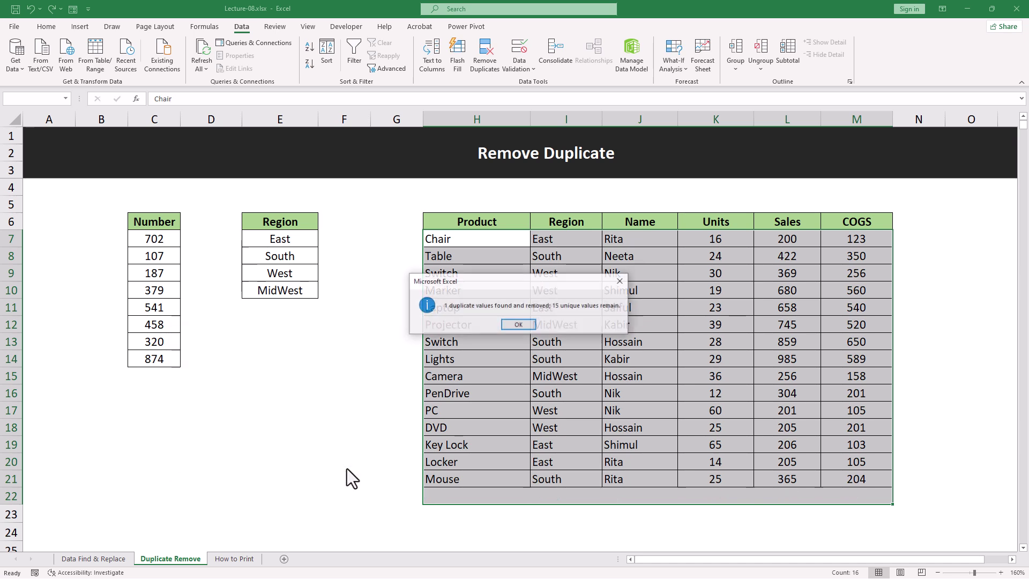
click(516, 324)
Check the PC record in row 17, the area below the last record, and the Switch records in rows 9 and 13.
click(468, 411)
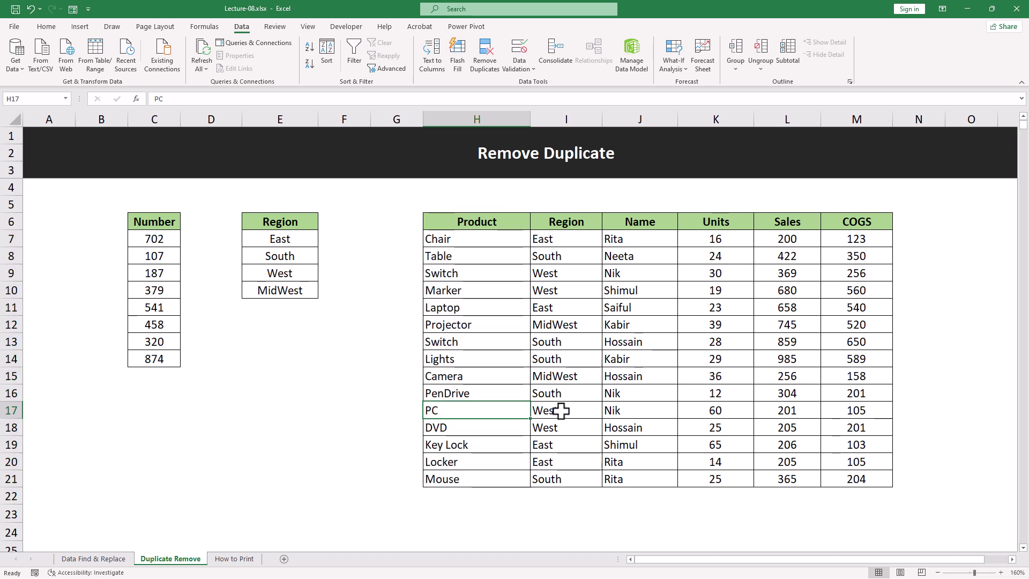
drag(458, 495, 581, 495)
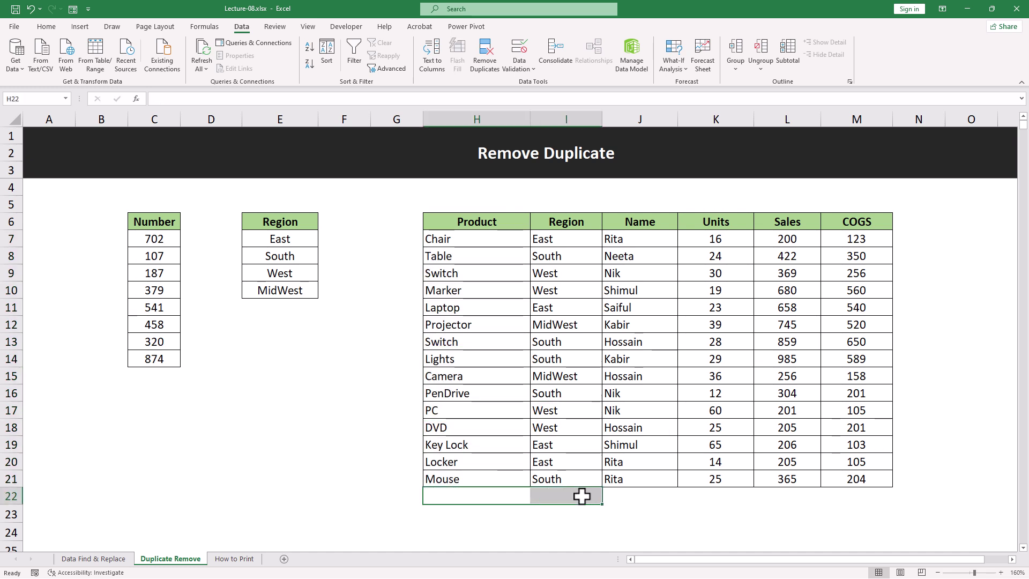
click(471, 272)
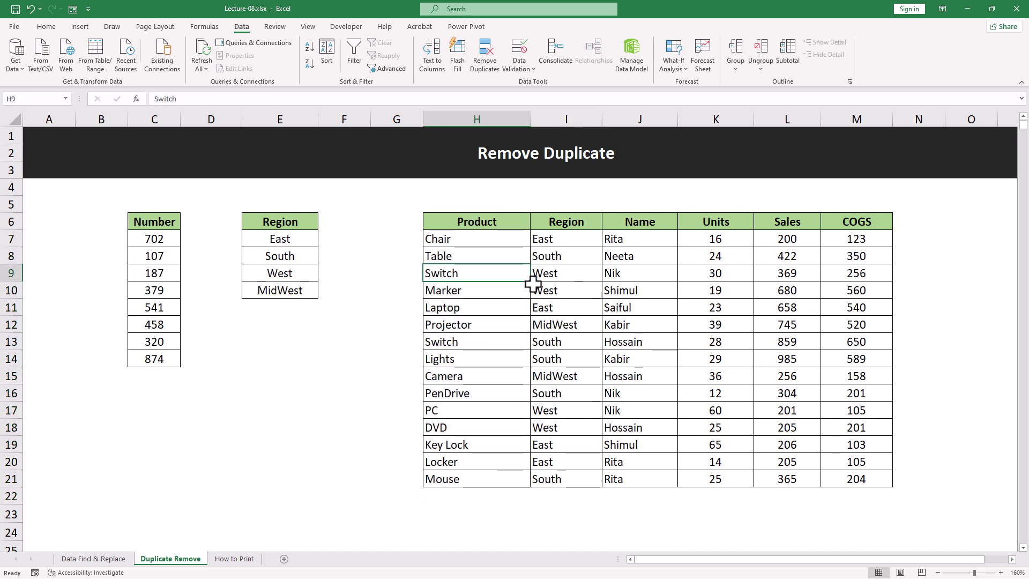
click(568, 270)
click(558, 339)
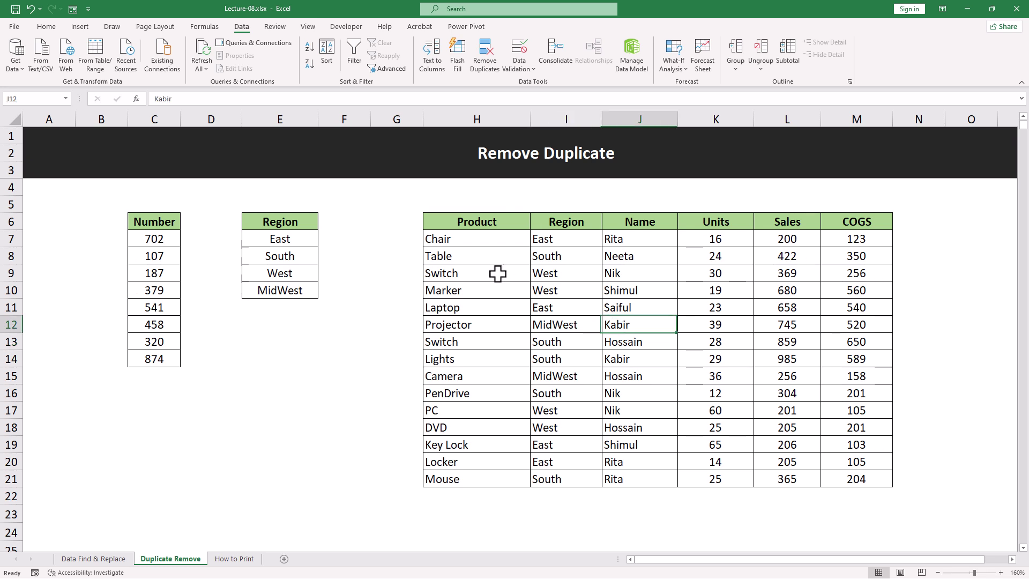
drag(489, 290, 621, 291)
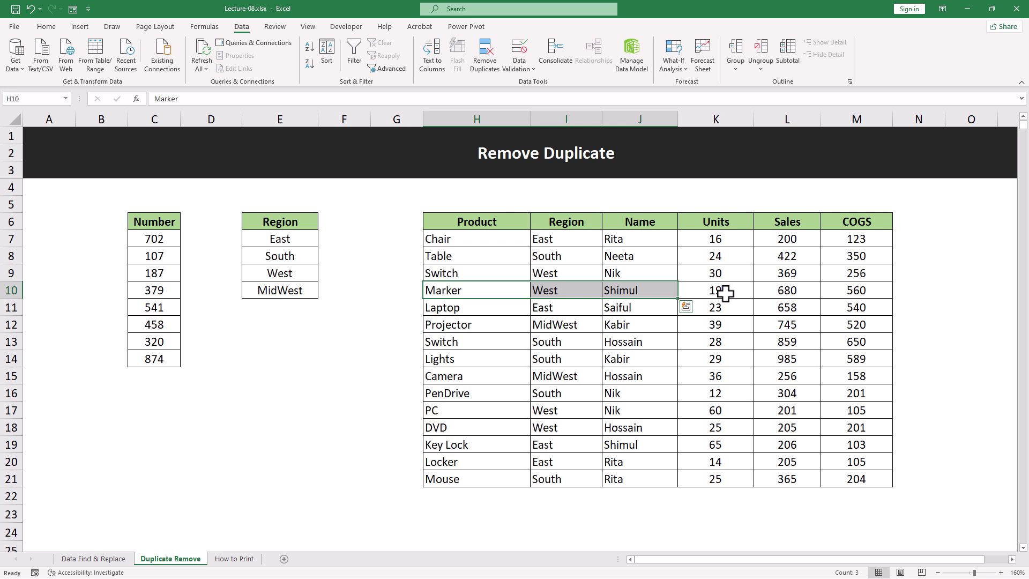
click(695, 406)
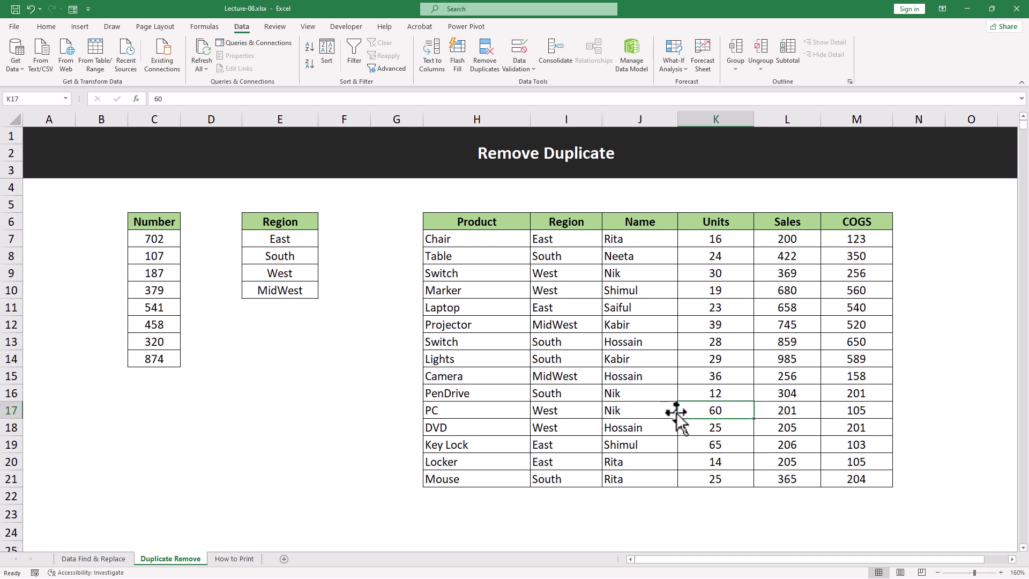
key(ctrl+c)
click(528, 514)
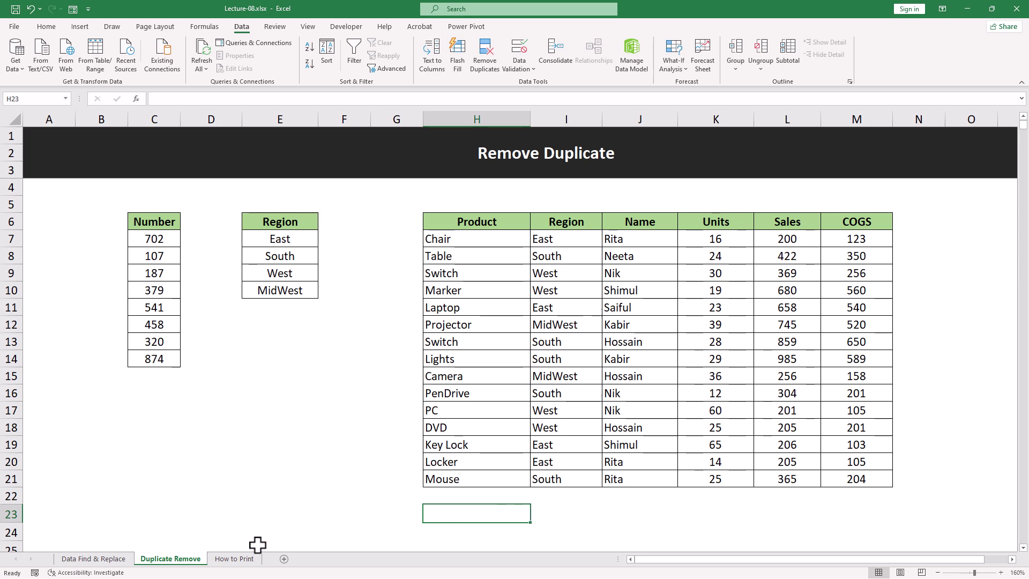
Open the How to Print sheet and look over its table in B2:G22.
click(242, 558)
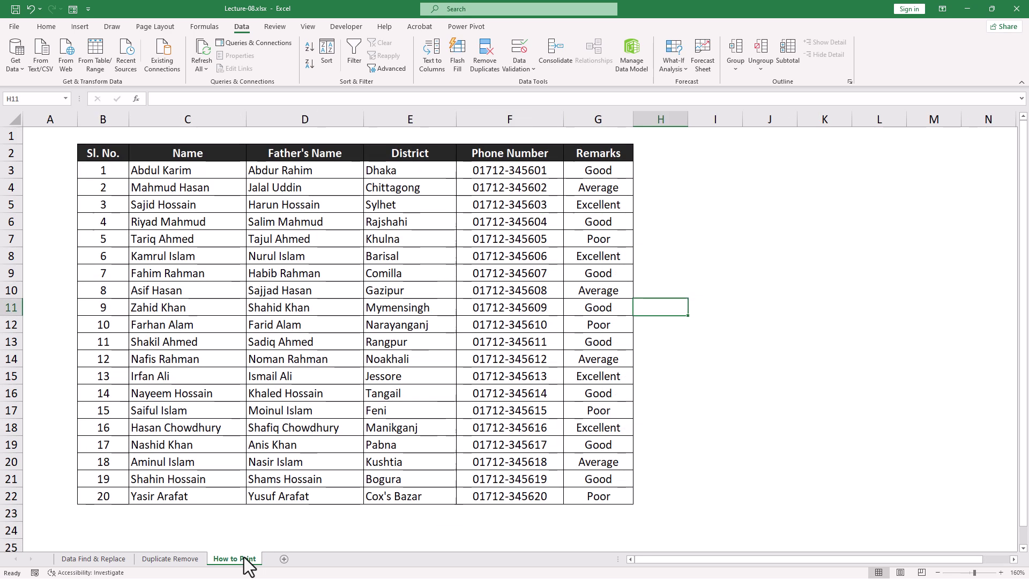
click(697, 340)
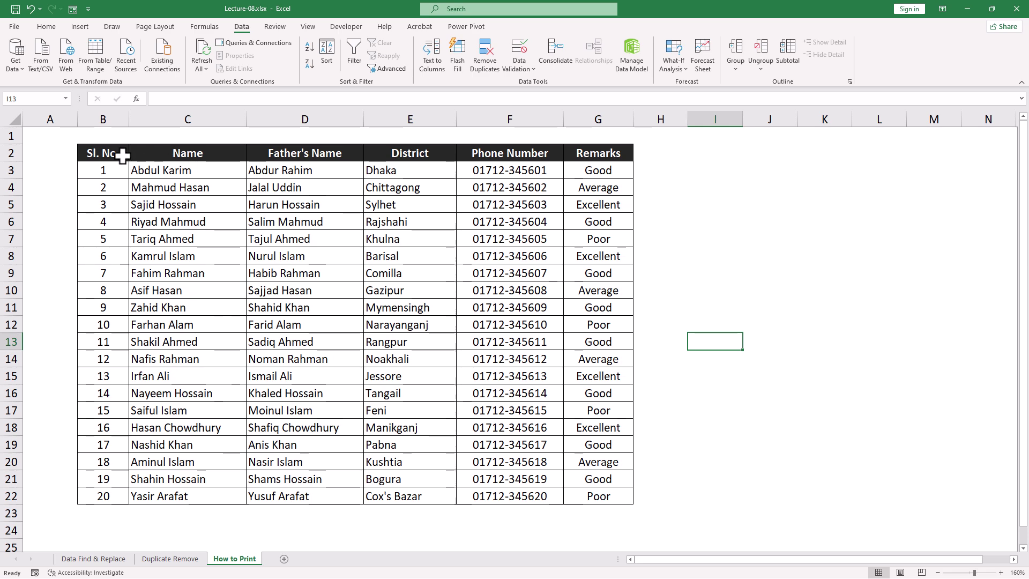
drag(109, 154, 600, 492)
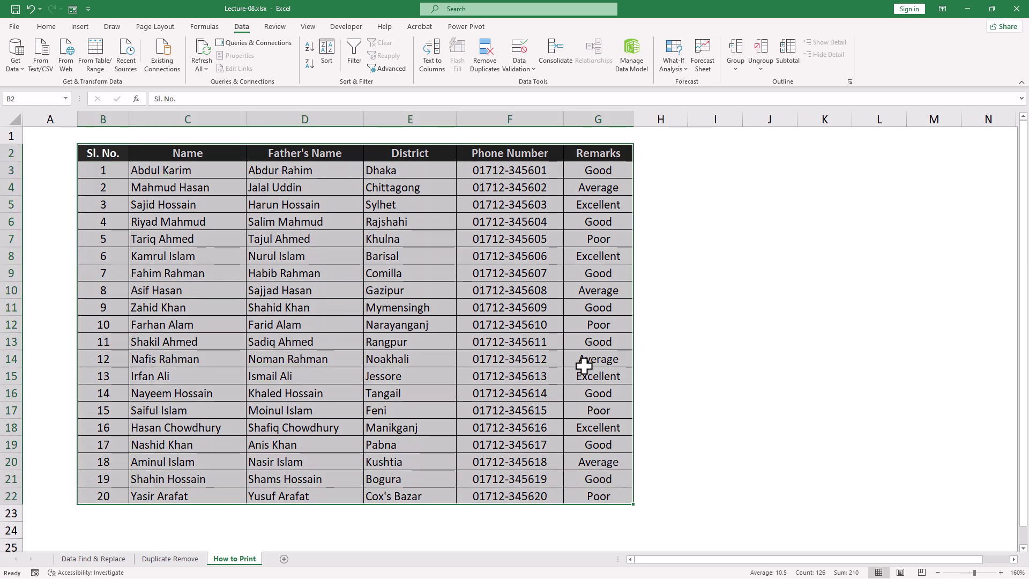
click(753, 374)
scroll(355, 450, down, 3)
scroll(362, 450, up, 3)
click(873, 274)
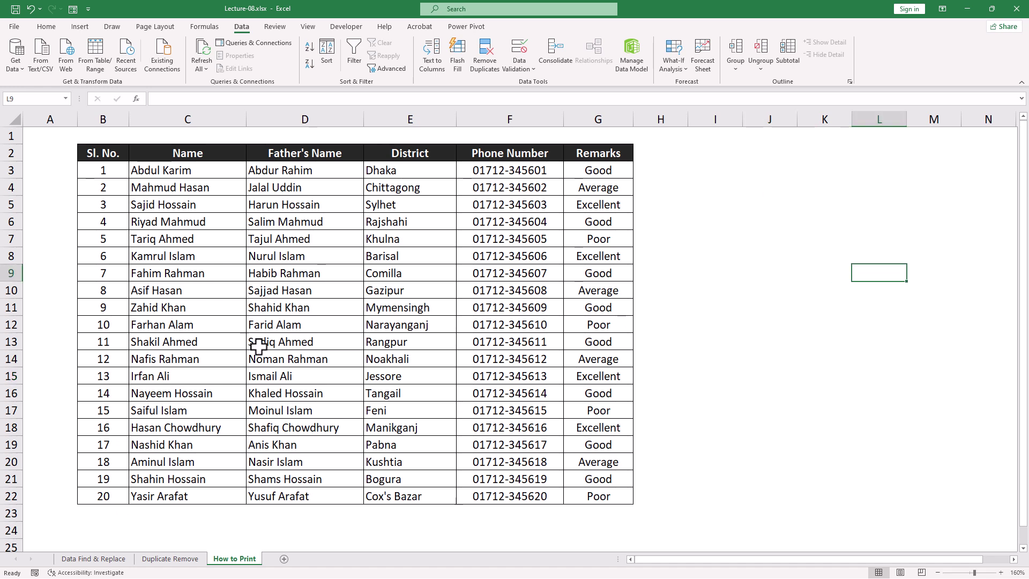